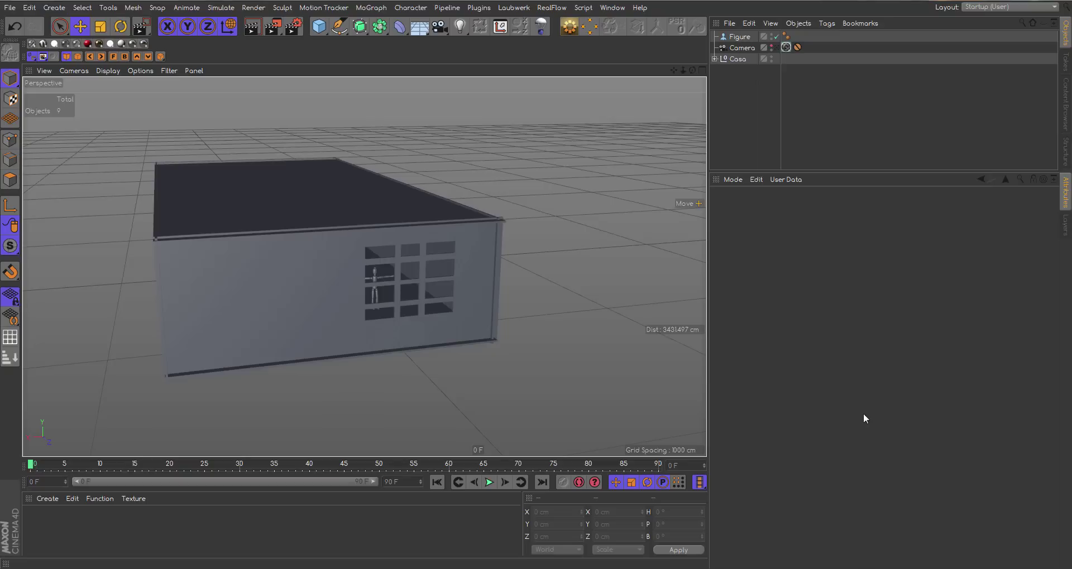
- Orbit the view to face the windowed wall and browse the available camera types
{"action": "left_click", "coordinate": [387, 202]}
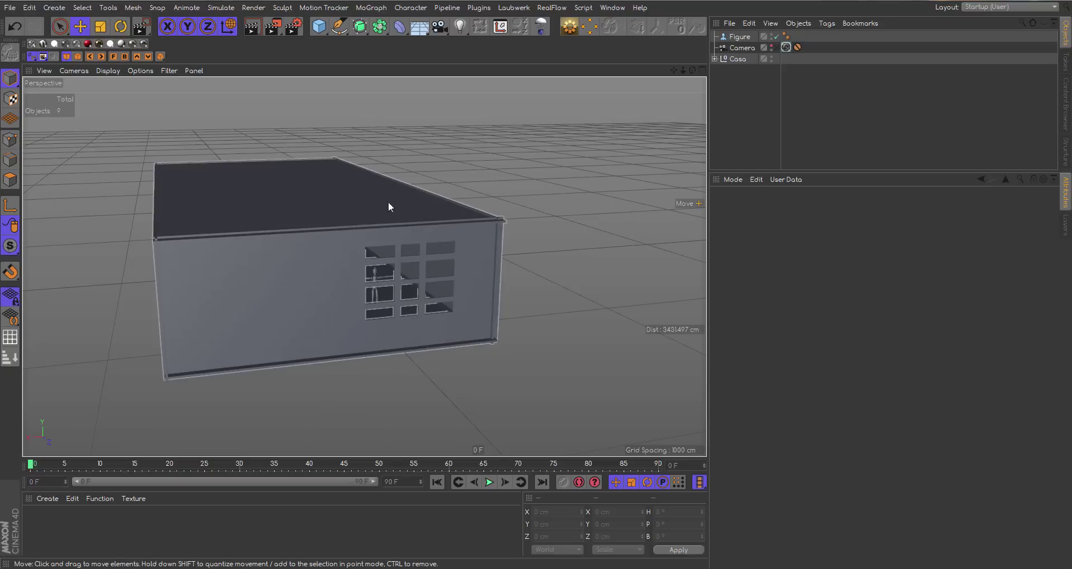
{"action": "left_click", "coordinate": [541, 247]}
{"action": "left_click_drag", "start_coordinate": [688, 68], "coordinate": [654, 99]}
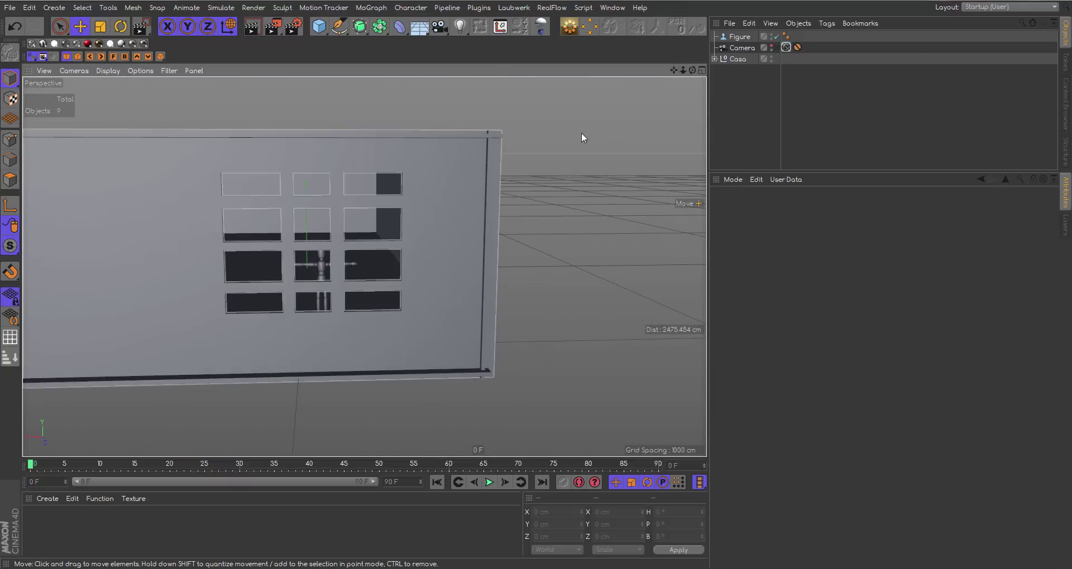
{"action": "left_click", "coordinate": [438, 28]}
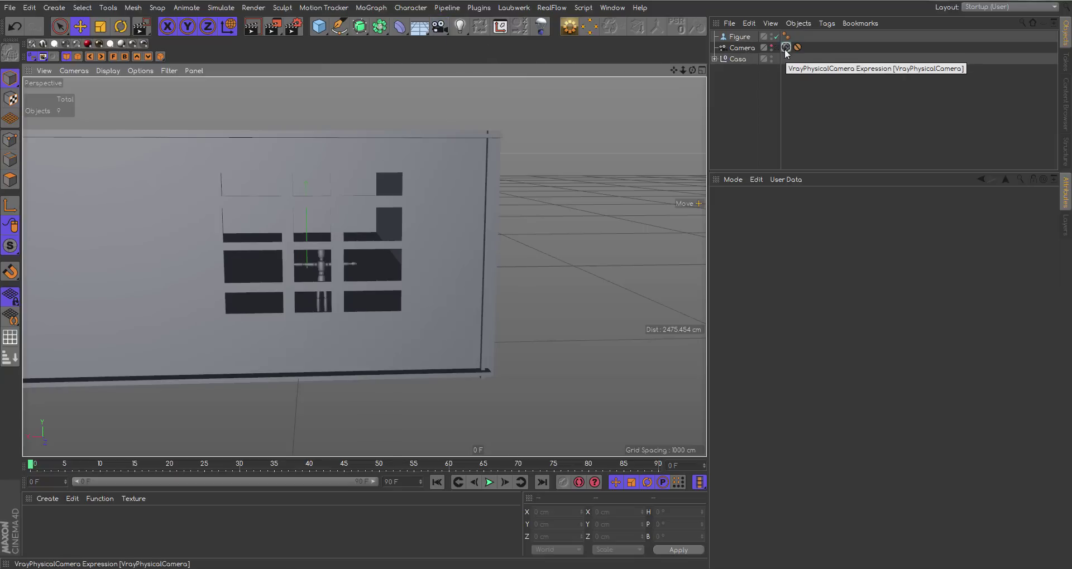
- Add a VrayPhysicalCamera tag to Camera: Still type, ISO 400, F-Stop 5.6, shutter 125
{"action": "right_click", "coordinate": [745, 49]}
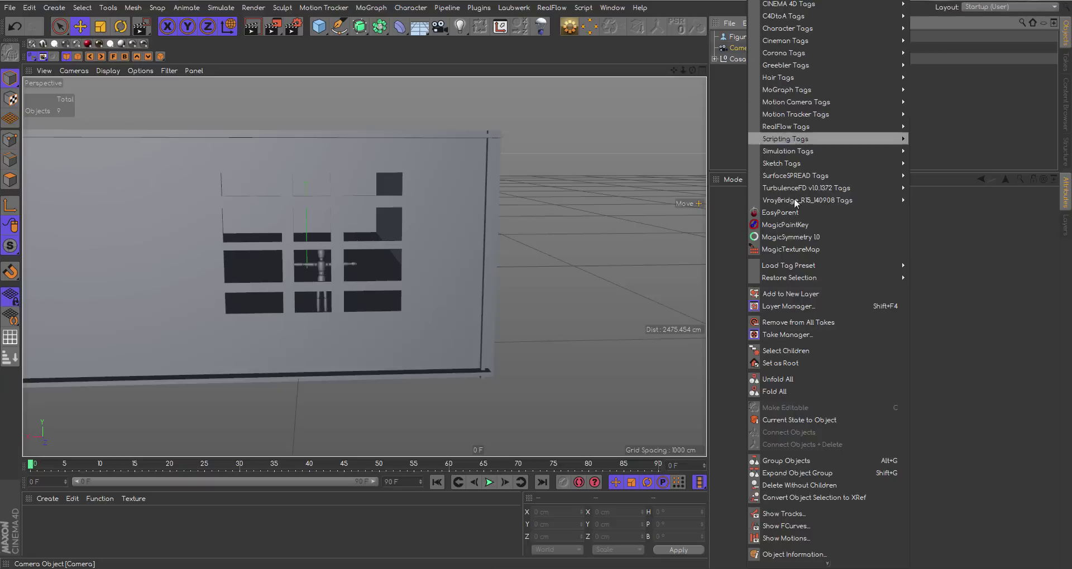
{"action": "mouse_move", "coordinate": [807, 200]}
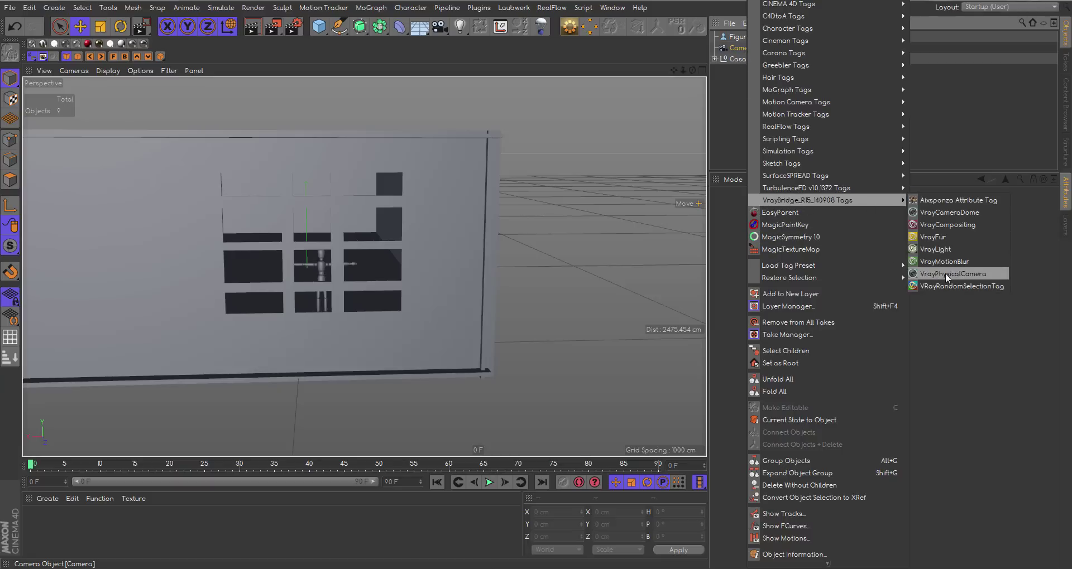
{"action": "left_click", "coordinate": [963, 274]}
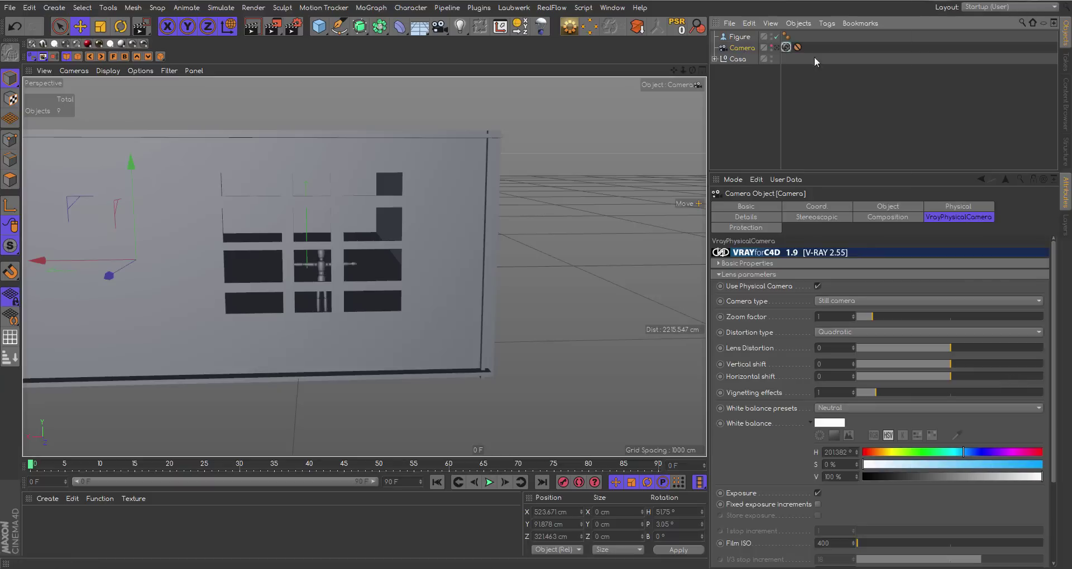
{"action": "left_click", "coordinate": [786, 48]}
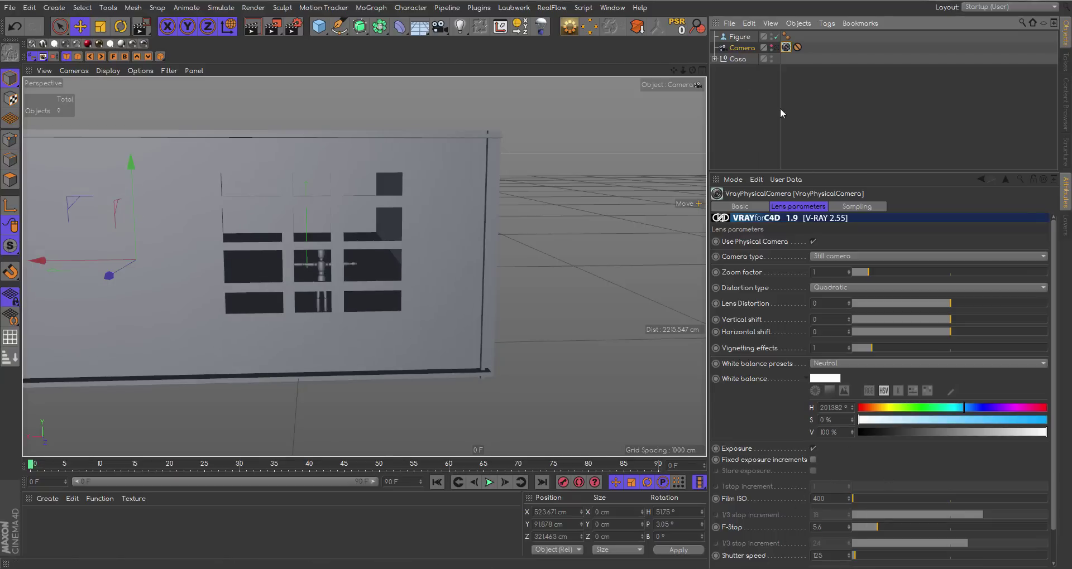
- Look through the scene camera and widen it to frame the figure beside the windows
{"action": "left_click", "coordinate": [781, 49]}
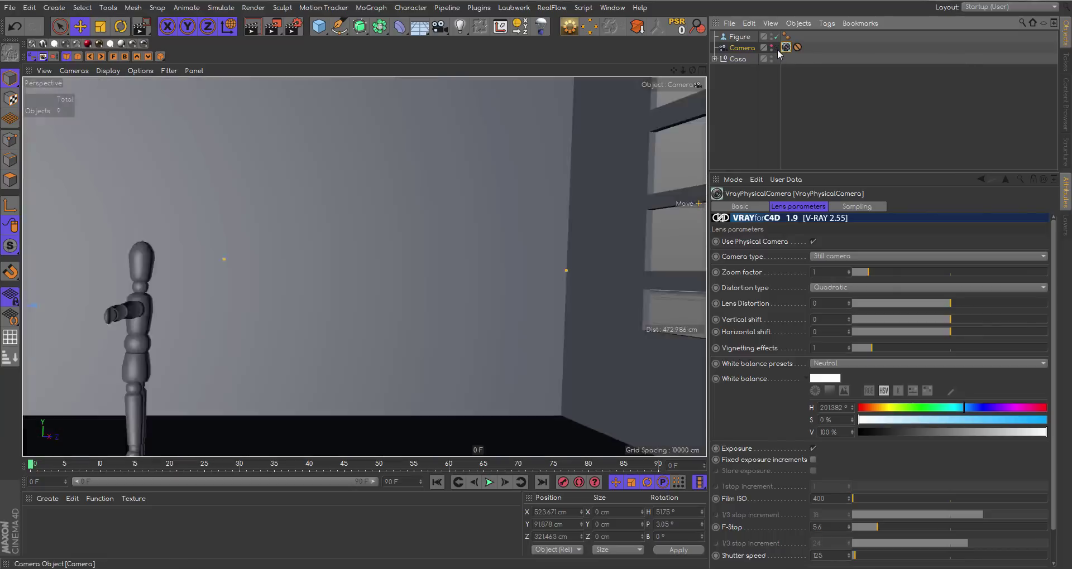
{"action": "left_click", "coordinate": [780, 50]}
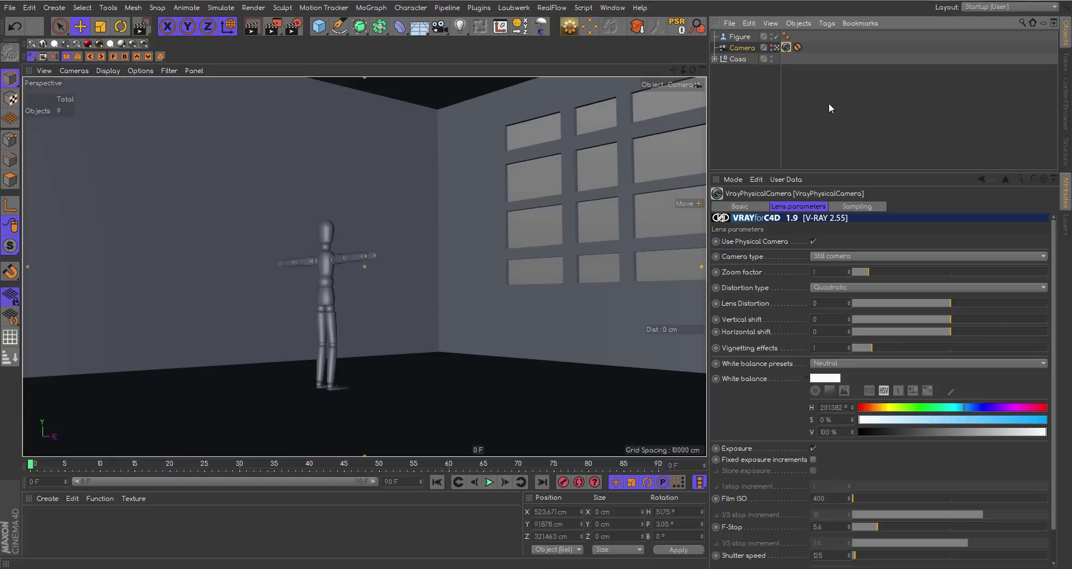
- Set the renderer to VrayBridge in Render Settings
{"action": "left_click", "coordinate": [294, 26]}
{"action": "left_click", "coordinate": [190, 26]}
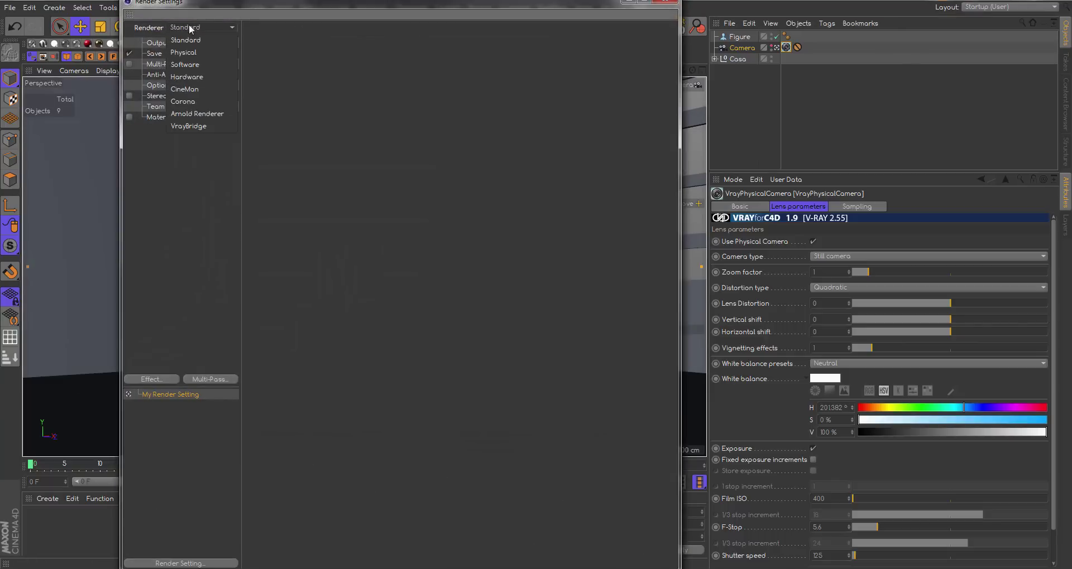
{"action": "left_click", "coordinate": [196, 125]}
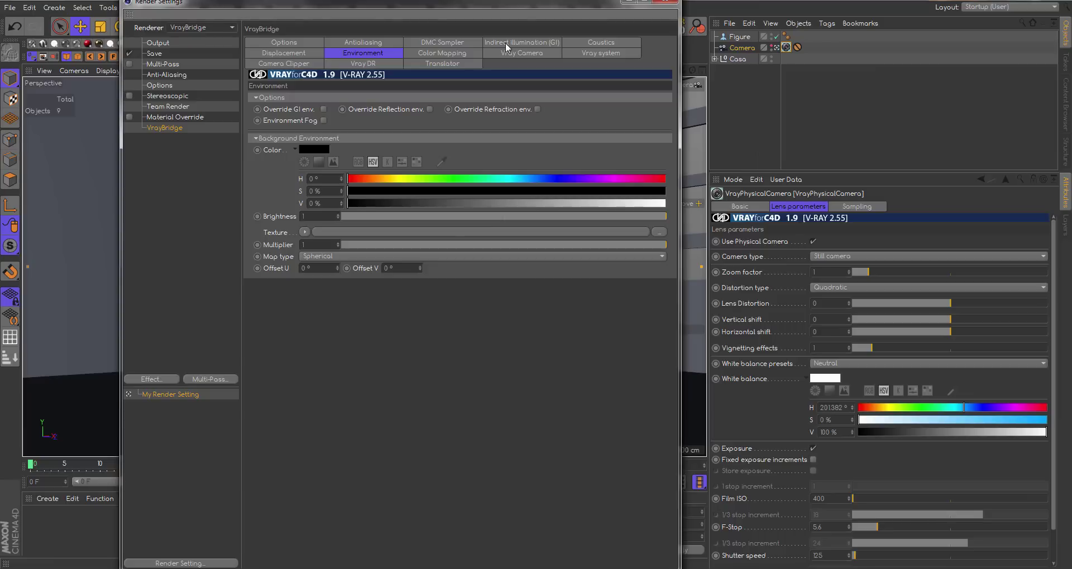
- Enable global illumination and load the 01_IR-LC_very very fast [for big print size] preset
{"action": "left_click", "coordinate": [537, 42]}
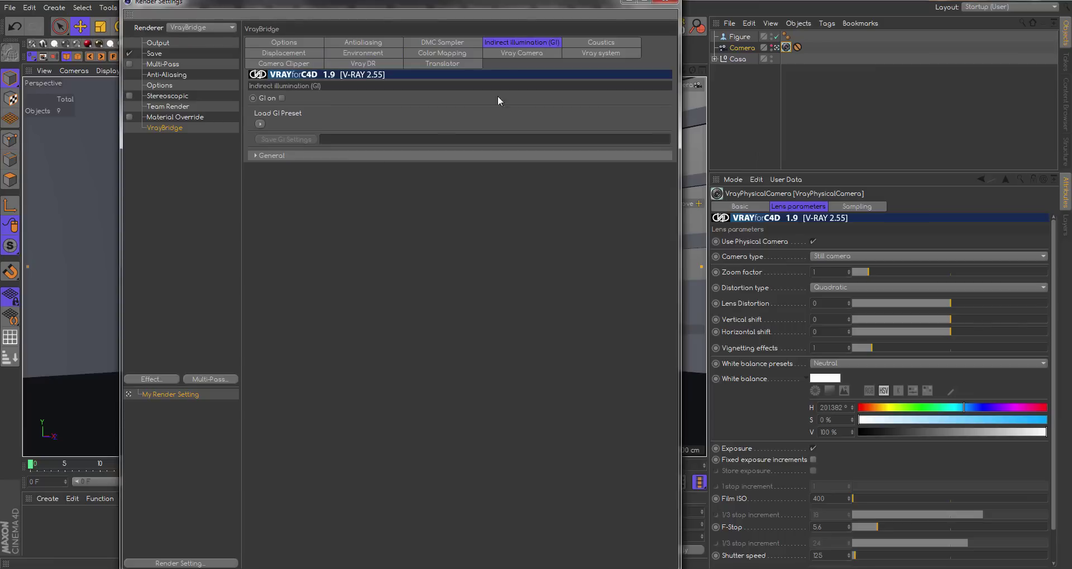
{"action": "left_click", "coordinate": [282, 99]}
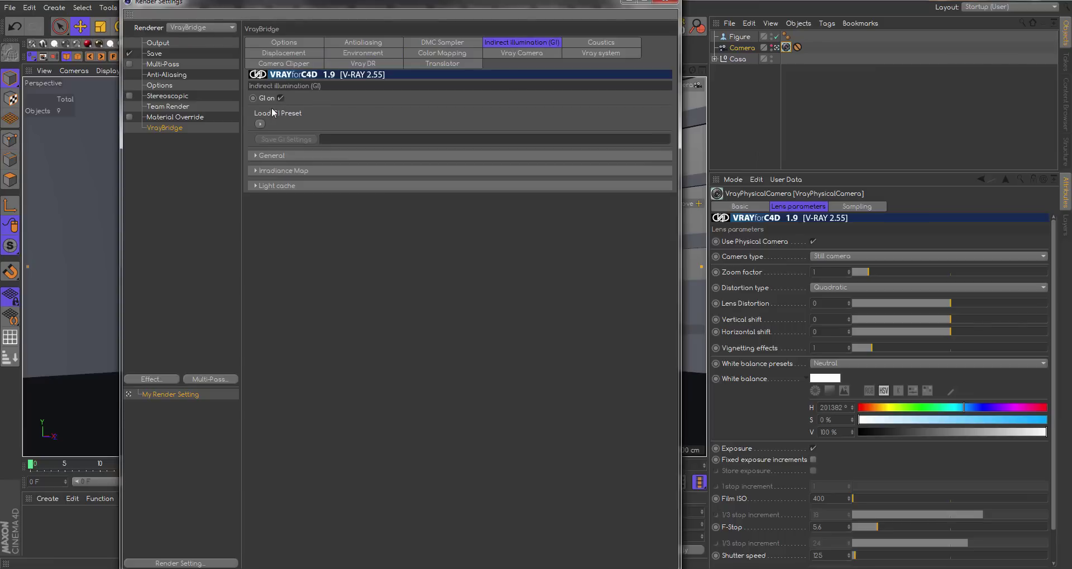
{"action": "left_click", "coordinate": [260, 122]}
{"action": "mouse_move", "coordinate": [335, 270]}
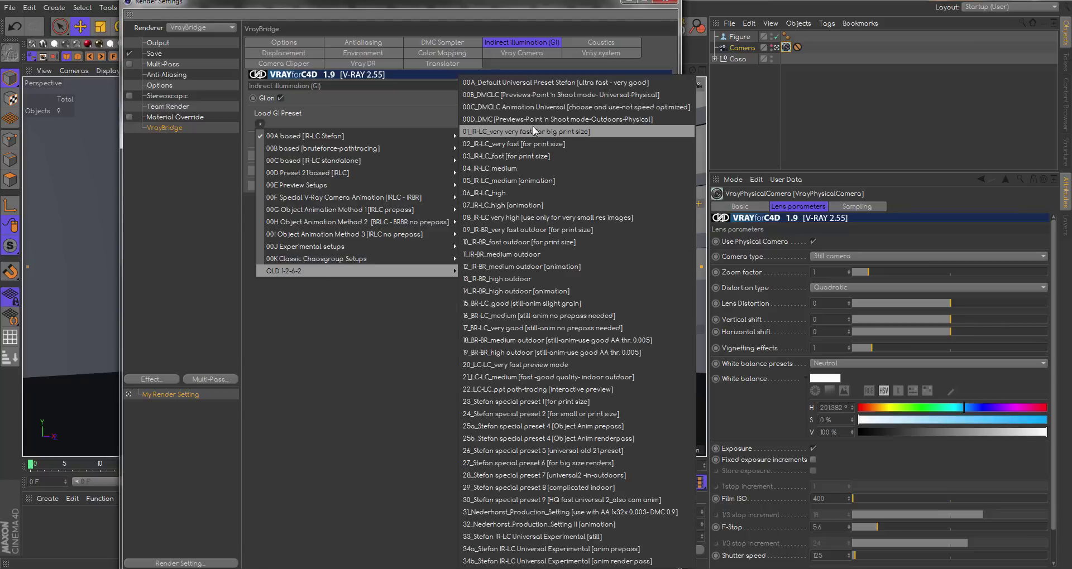
{"action": "left_click", "coordinate": [540, 132]}
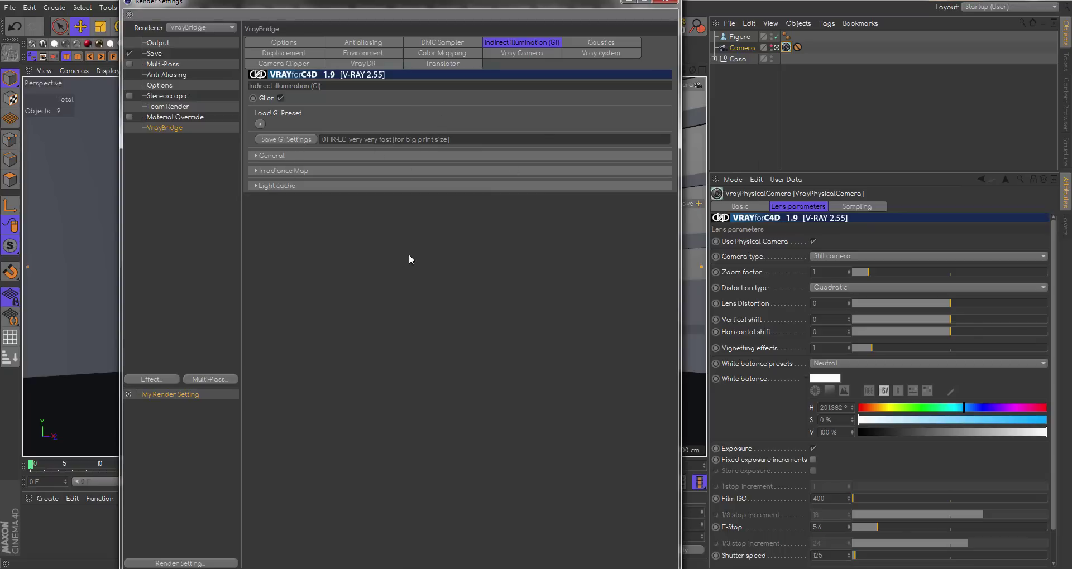
- Set Exponential colour mapping, dark multiplier 3.5, bright multiplier 1.5, and close Render Settings
{"action": "left_click", "coordinate": [460, 53]}
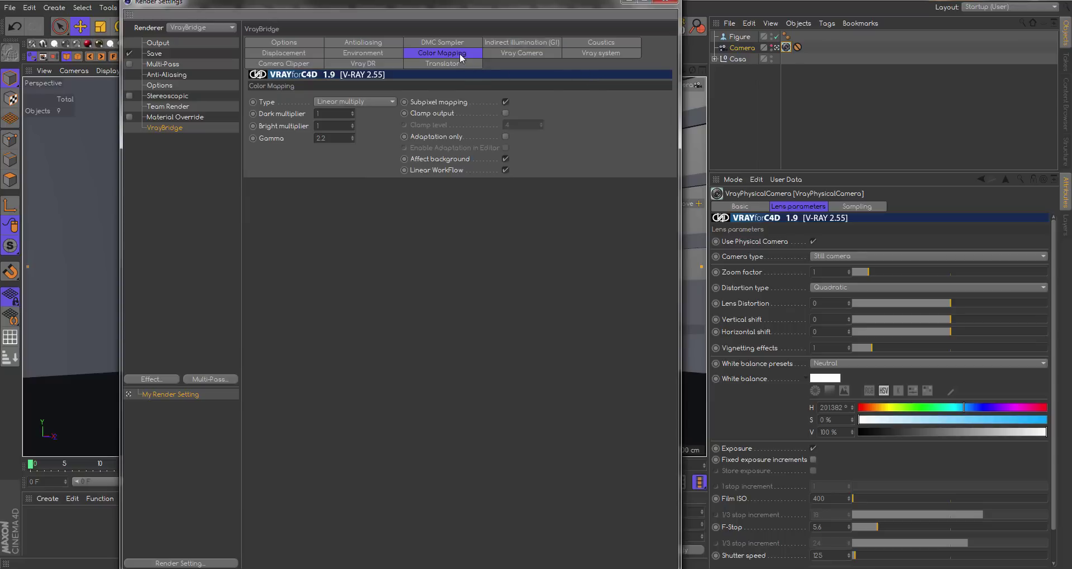
{"action": "left_click", "coordinate": [347, 101]}
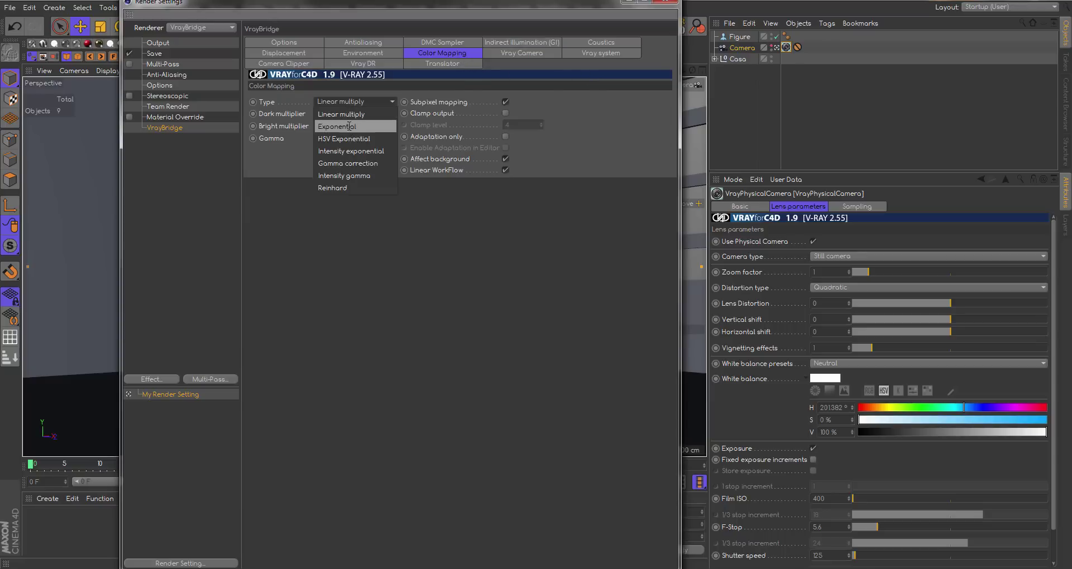
{"action": "left_click", "coordinate": [347, 125]}
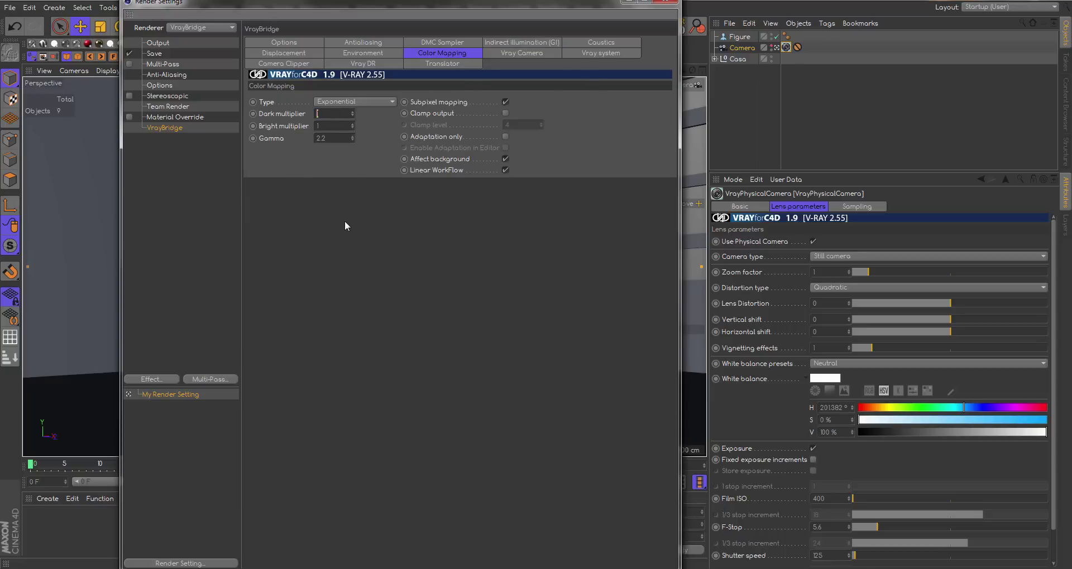
{"action": "type", "text": "3.5"}
{"action": "left_click", "coordinate": [330, 126]}
{"action": "key", "text": "BackSpace"}
{"action": "type", "text": ".5"}
{"action": "key", "text": "Return"}
{"action": "left_click_drag", "start_coordinate": [446, 1], "coordinate": [455, 9]}
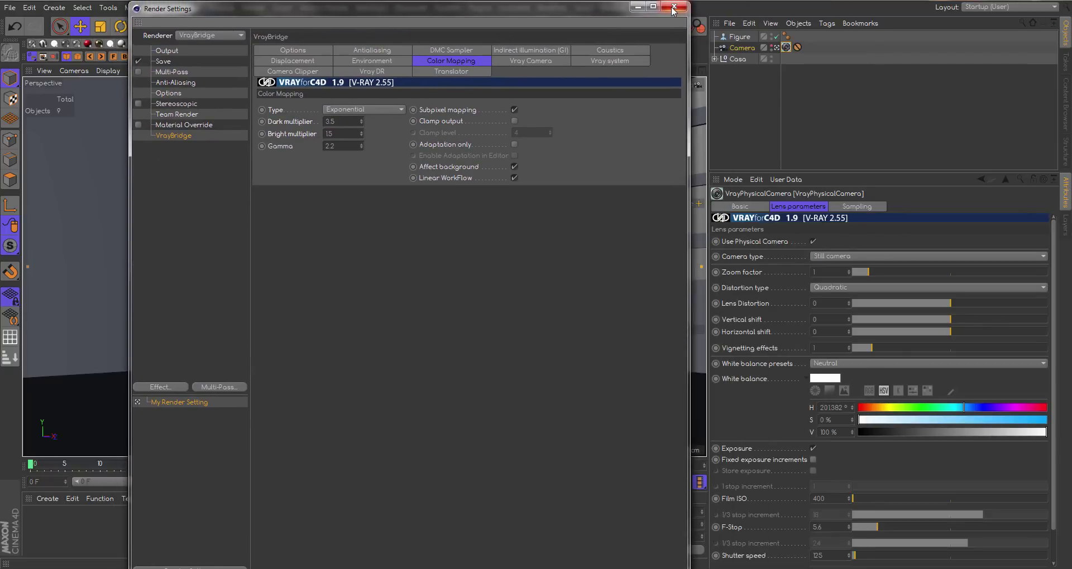
{"action": "left_click", "coordinate": [673, 8]}
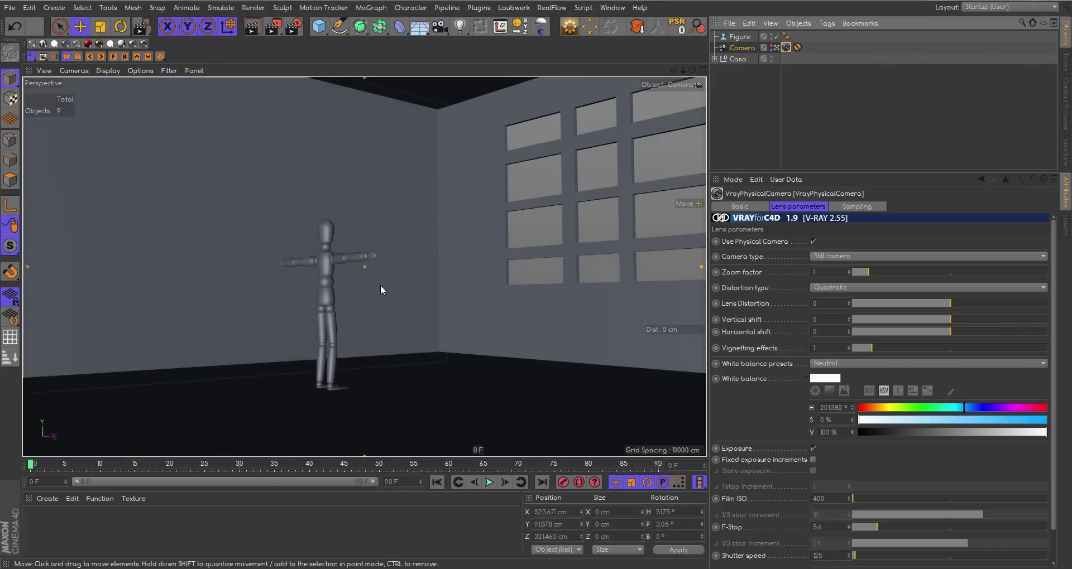
- Add a Target Light, delete its Light.Target null, and make Figure its target object
{"action": "left_click", "coordinate": [460, 28]}
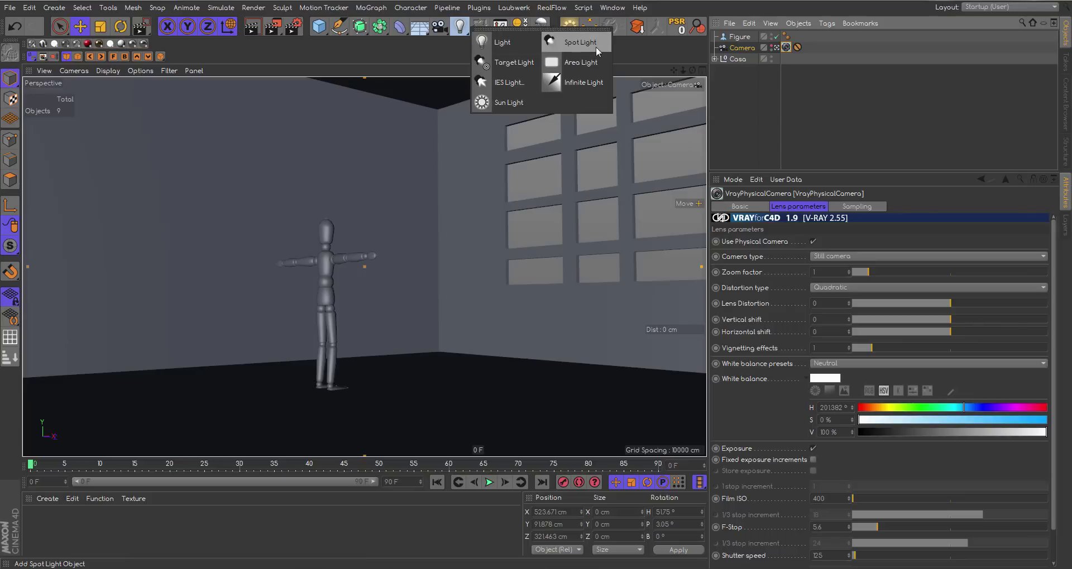
{"action": "left_click", "coordinate": [513, 62]}
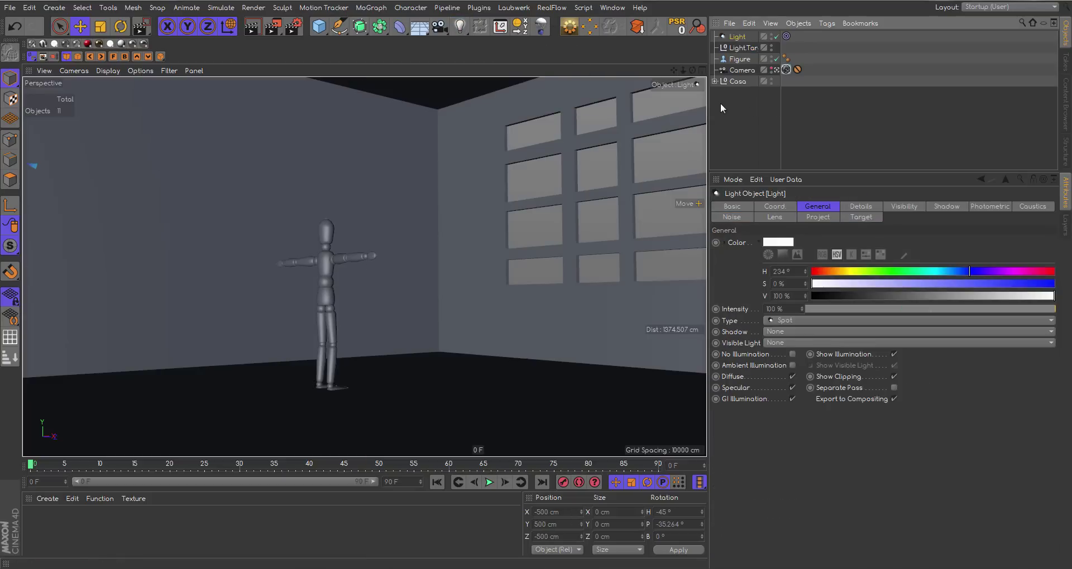
{"action": "left_click", "coordinate": [739, 48]}
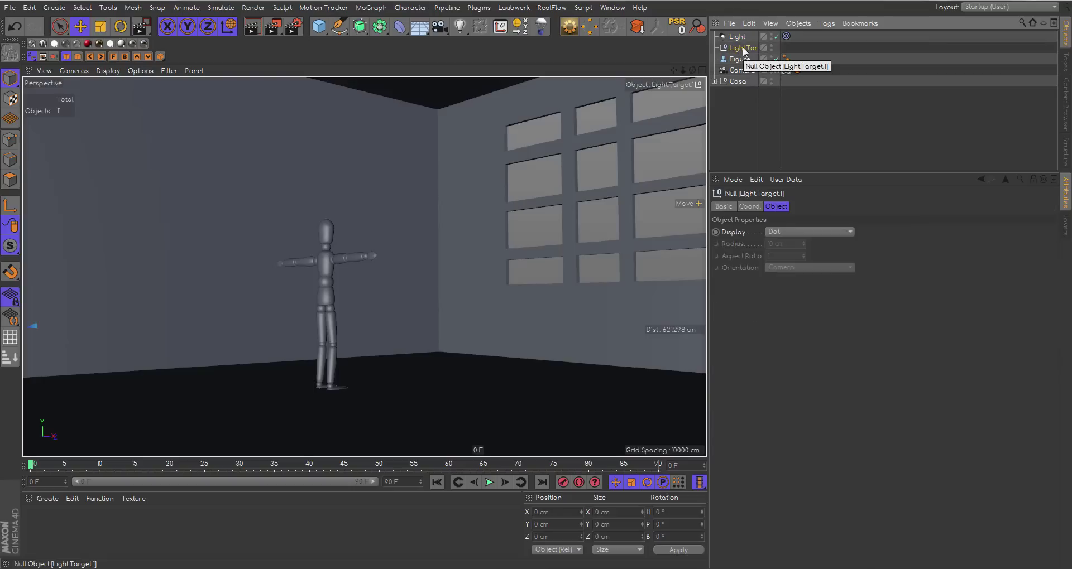
{"action": "key", "text": "Delete"}
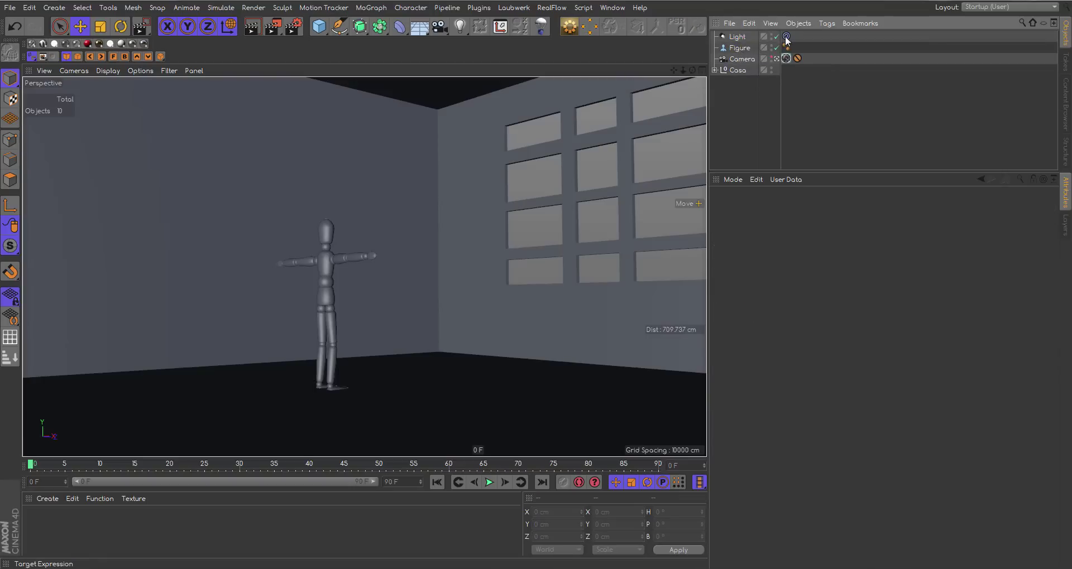
{"action": "left_click", "coordinate": [786, 37]}
{"action": "left_click_drag", "start_coordinate": [740, 48], "coordinate": [779, 232]}
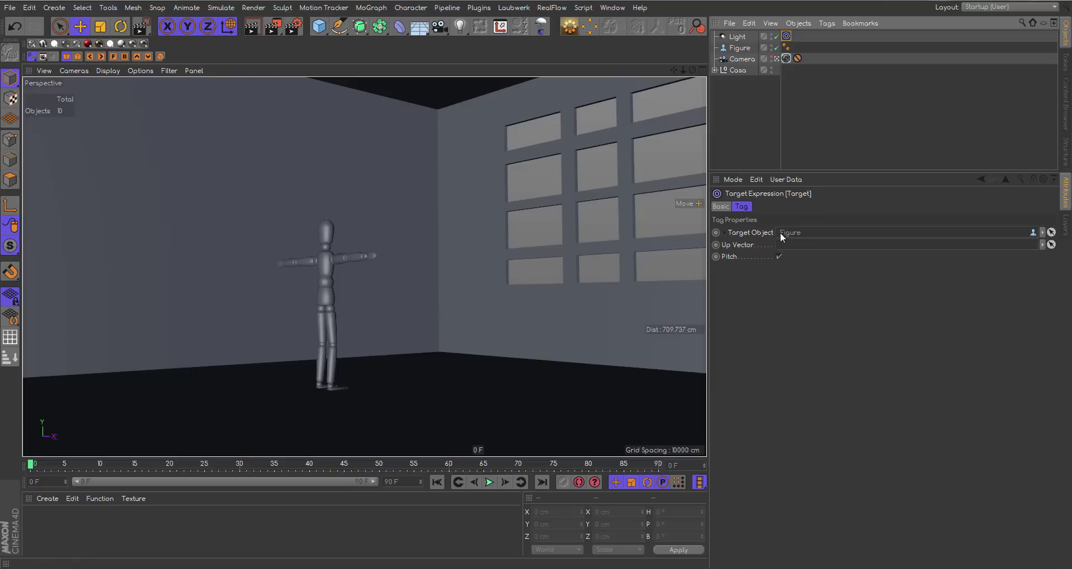
{"action": "left_click", "coordinate": [786, 58]}
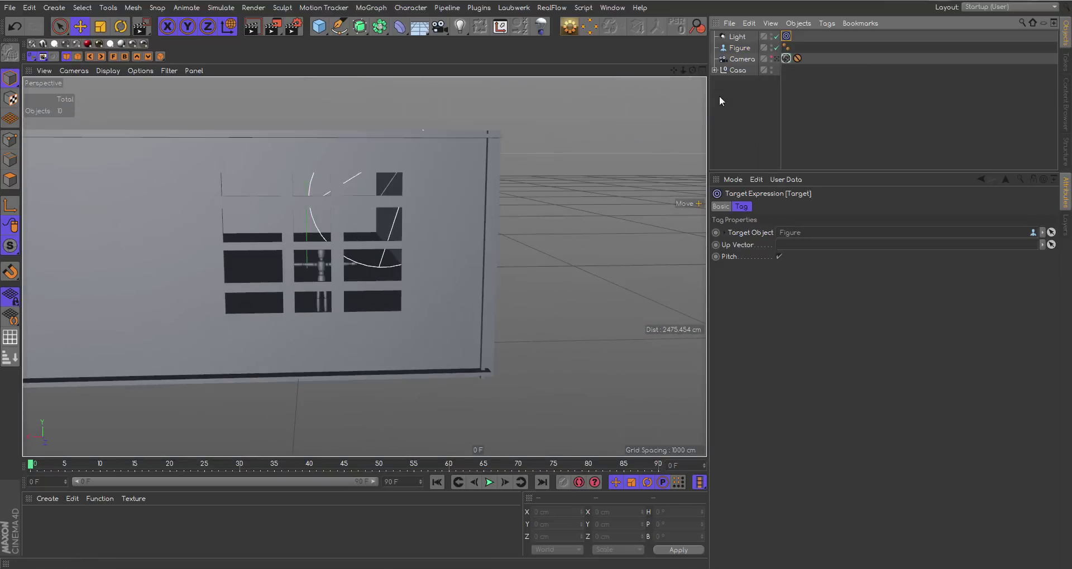
- Move the light outside the house, centred on the window grid at window height
{"action": "left_click_drag", "start_coordinate": [688, 70], "coordinate": [642, 111]}
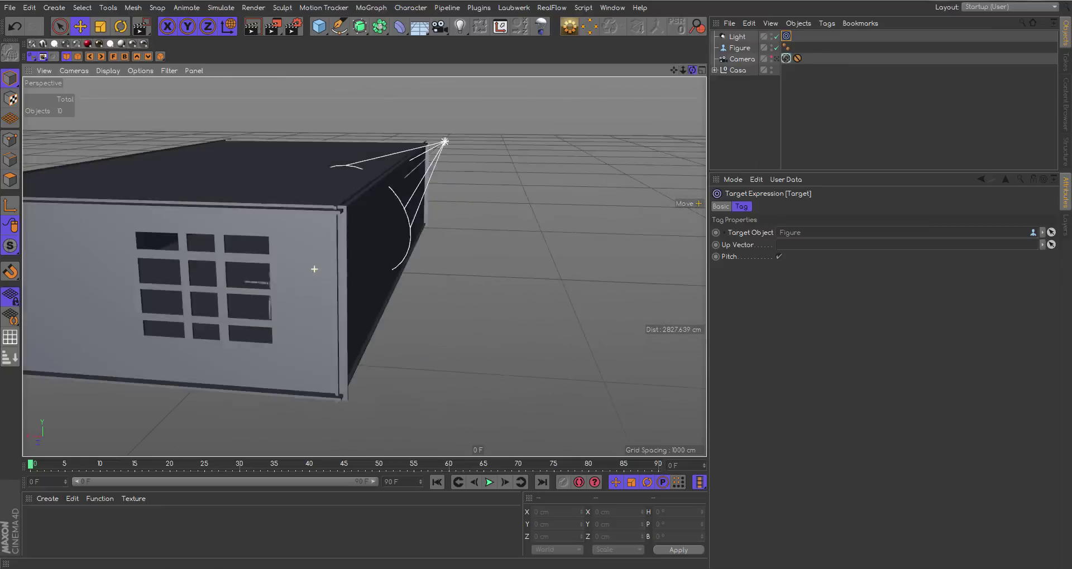
{"action": "left_click", "coordinate": [738, 36]}
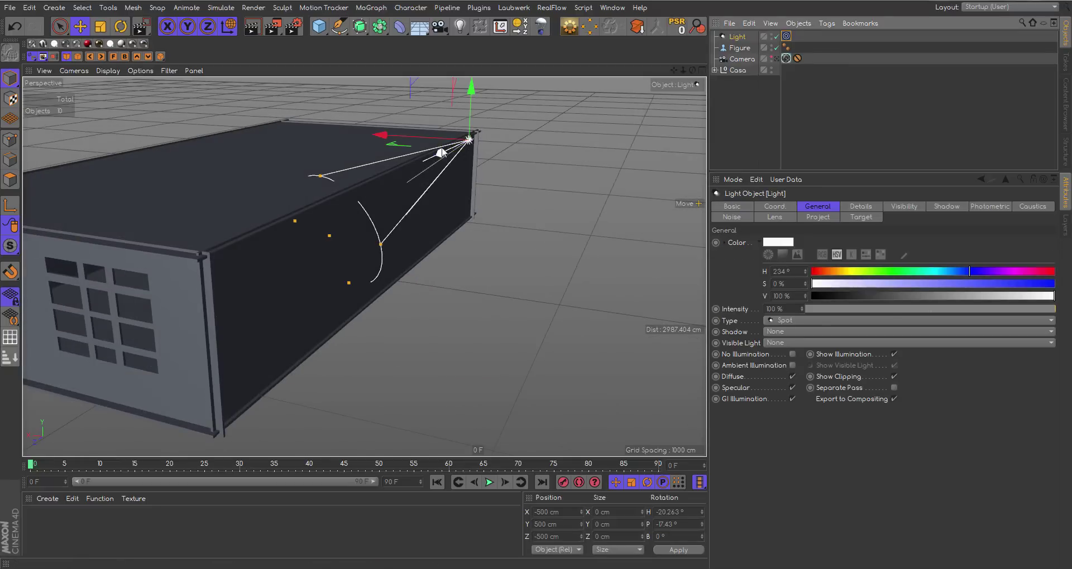
{"action": "left_click_drag", "start_coordinate": [443, 154], "coordinate": [27, 425]}
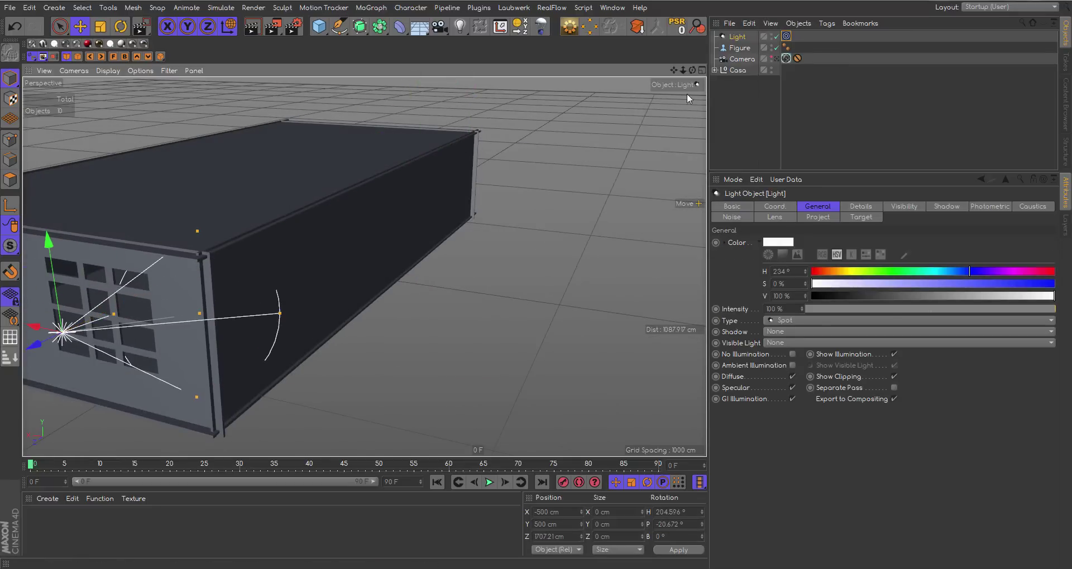
{"action": "mouse_move", "coordinate": [673, 69]}
{"action": "left_mouse_down"}
{"action": "mouse_move", "coordinate": [365, 267]}
{"action": "mouse_move", "coordinate": [678, 72]}
{"action": "left_mouse_up"}
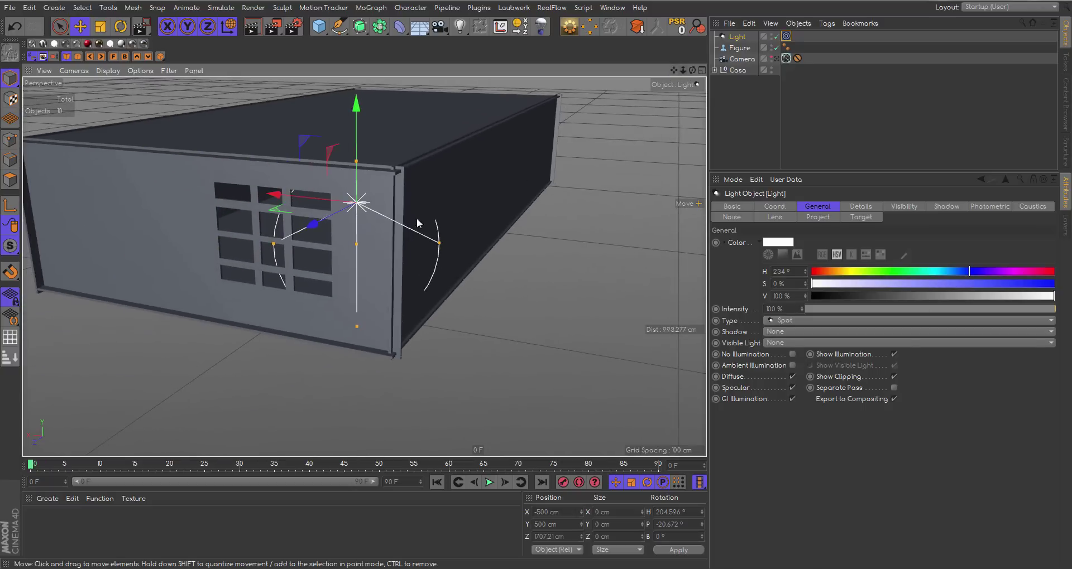
{"action": "mouse_move", "coordinate": [302, 219]}
{"action": "left_mouse_down"}
{"action": "mouse_move", "coordinate": [92, 304]}
{"action": "mouse_move", "coordinate": [16, 273]}
{"action": "left_mouse_up"}
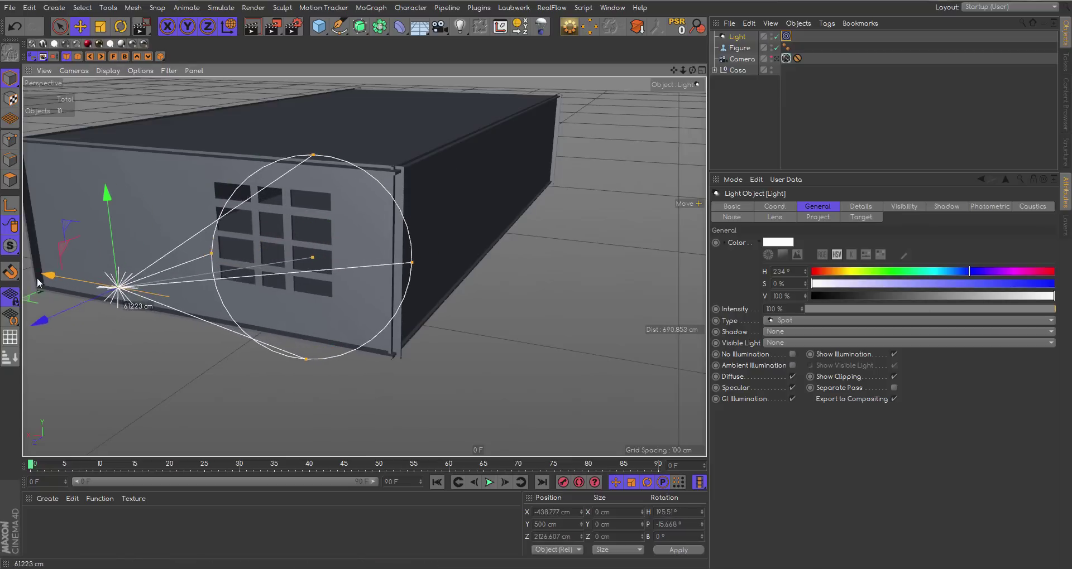
{"action": "mouse_move", "coordinate": [674, 71]}
{"action": "left_mouse_down"}
{"action": "mouse_move", "coordinate": [364, 267]}
{"action": "mouse_move", "coordinate": [646, 103]}
{"action": "left_mouse_up"}
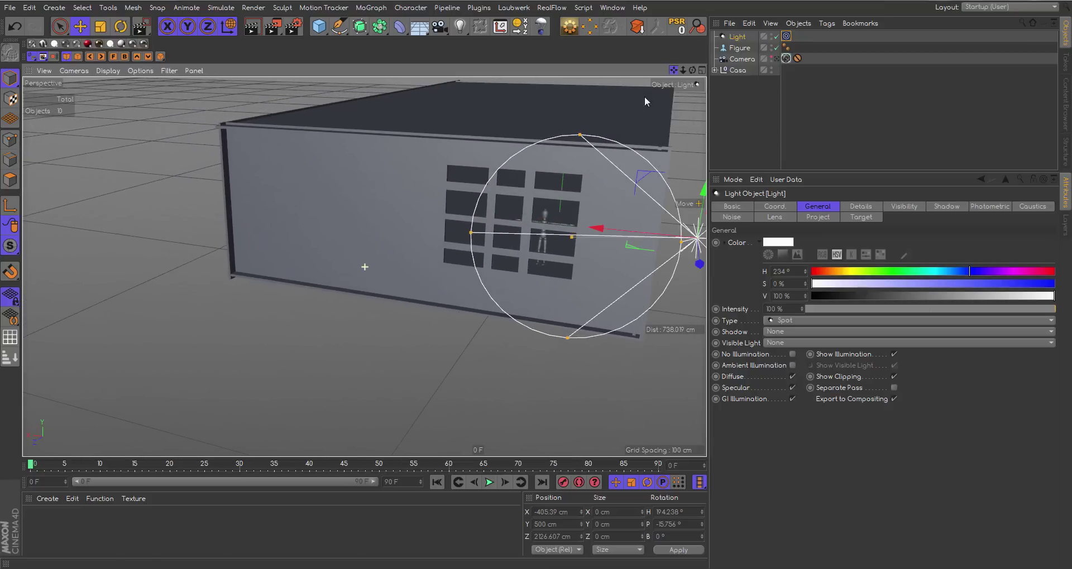
{"action": "left_click_drag", "start_coordinate": [601, 232], "coordinate": [382, 209]}
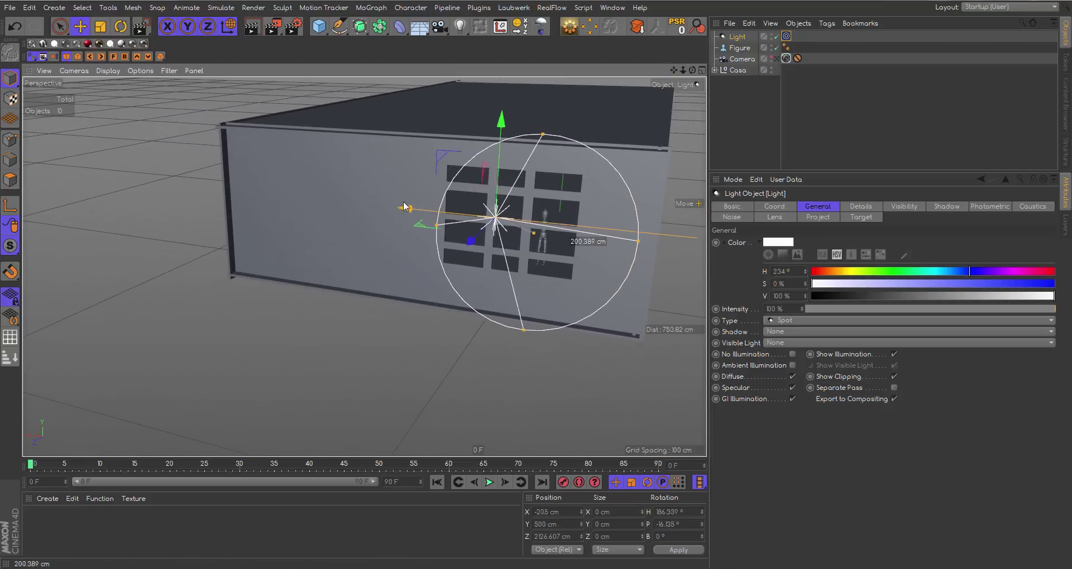
{"action": "left_click_drag", "start_coordinate": [692, 71], "coordinate": [674, 70]}
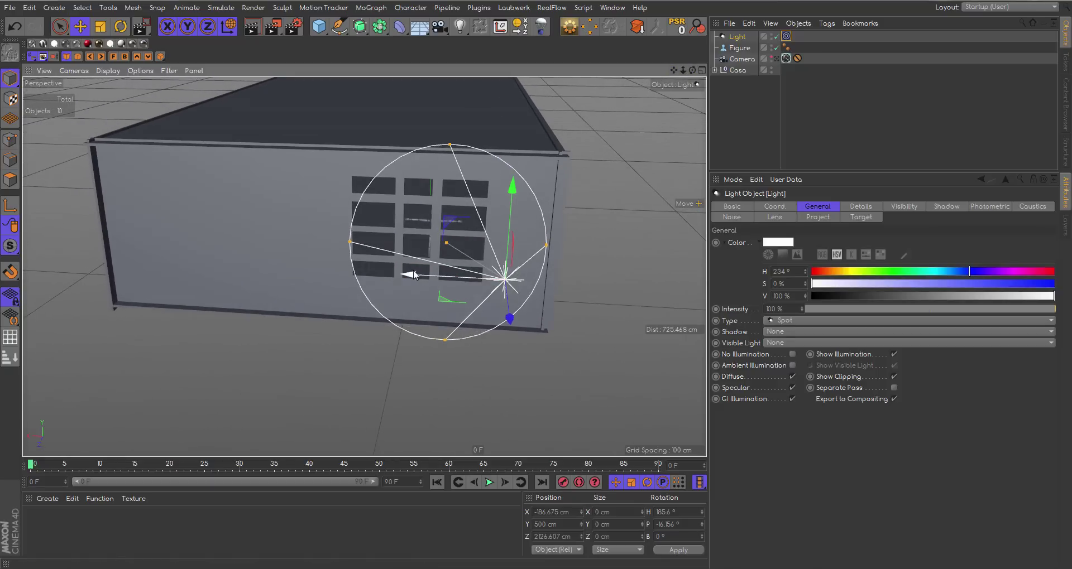
{"action": "left_click_drag", "start_coordinate": [416, 274], "coordinate": [337, 271]}
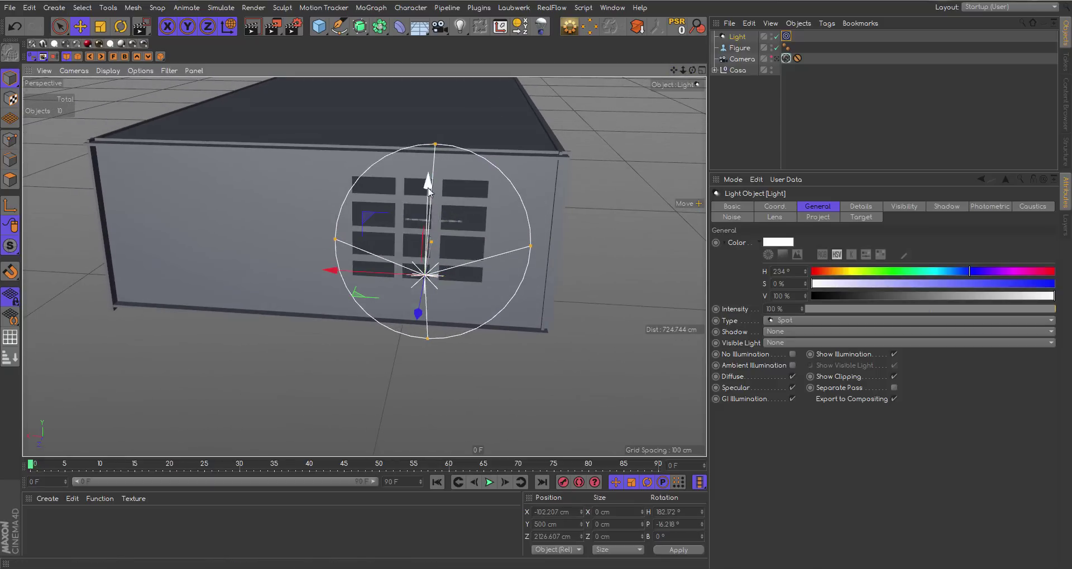
{"action": "left_click_drag", "start_coordinate": [427, 181], "coordinate": [436, 119]}
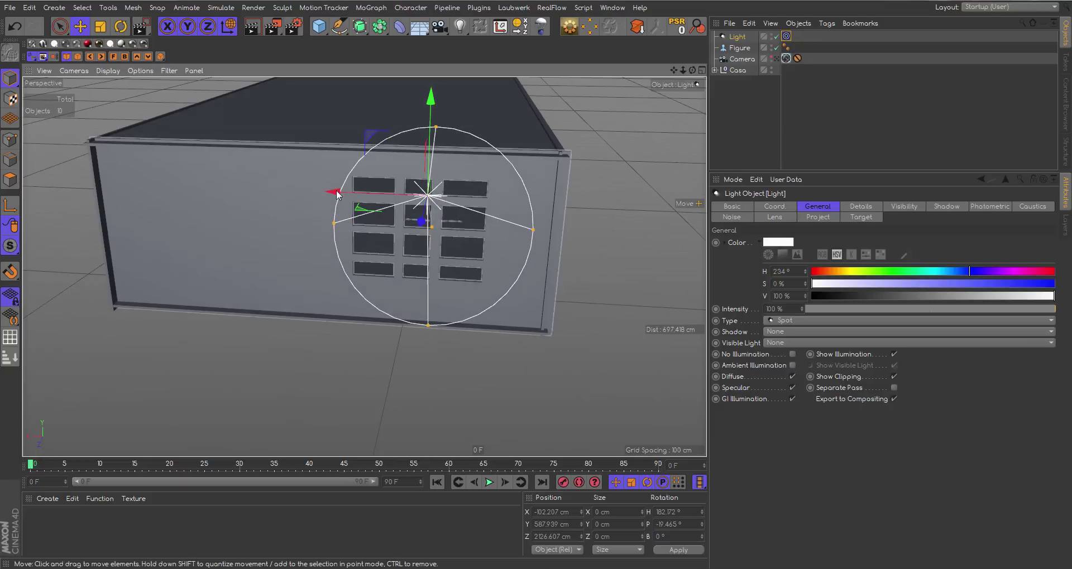
{"action": "left_click_drag", "start_coordinate": [334, 192], "coordinate": [288, 190]}
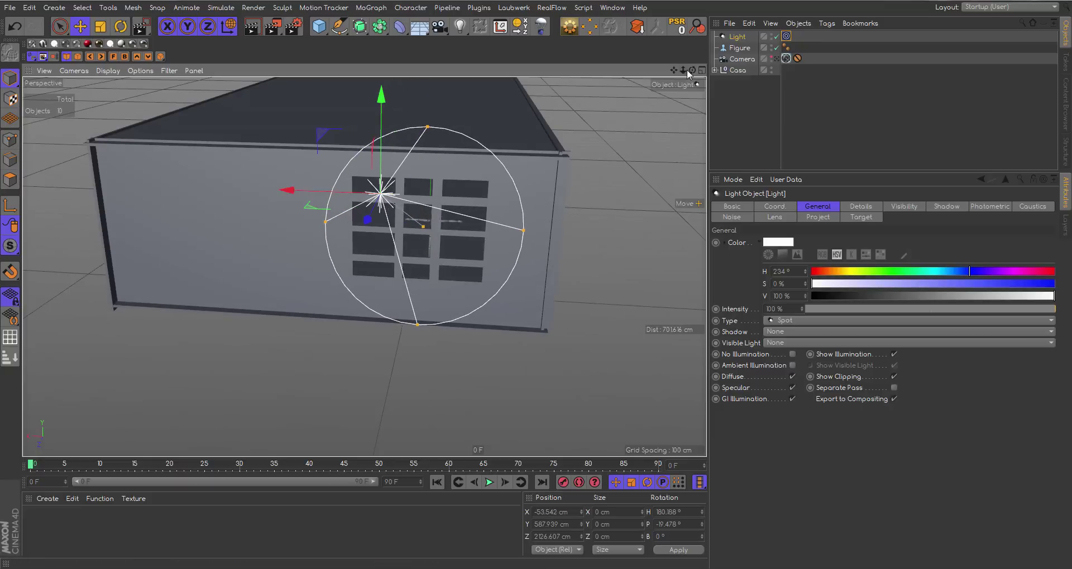
{"action": "left_click_drag", "start_coordinate": [691, 71], "coordinate": [363, 266]}
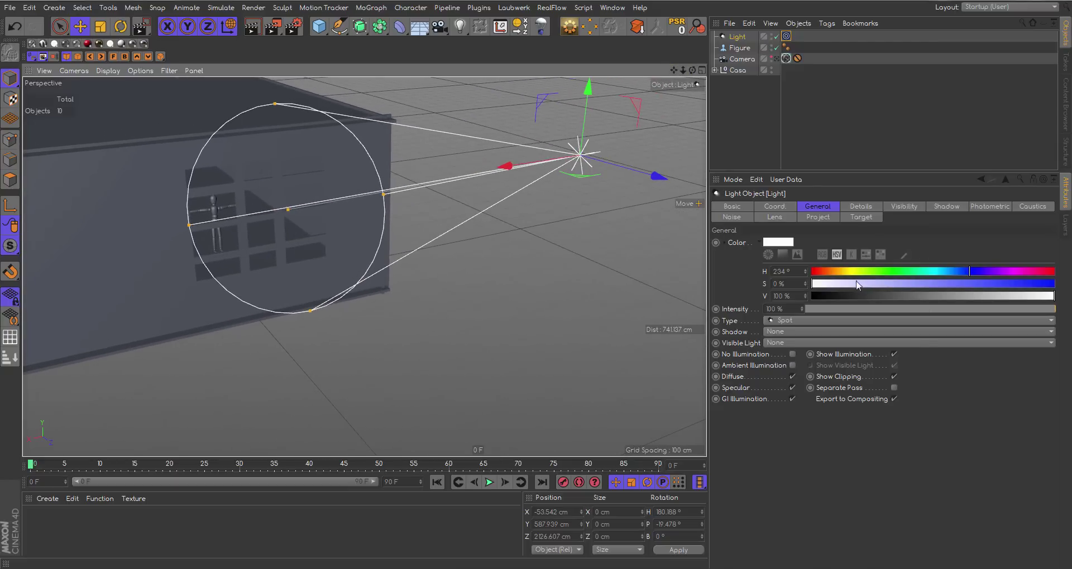
- Make the light a Square Parallel Spot and enlarge its volume to cover the windows
{"action": "left_click", "coordinate": [795, 321]}
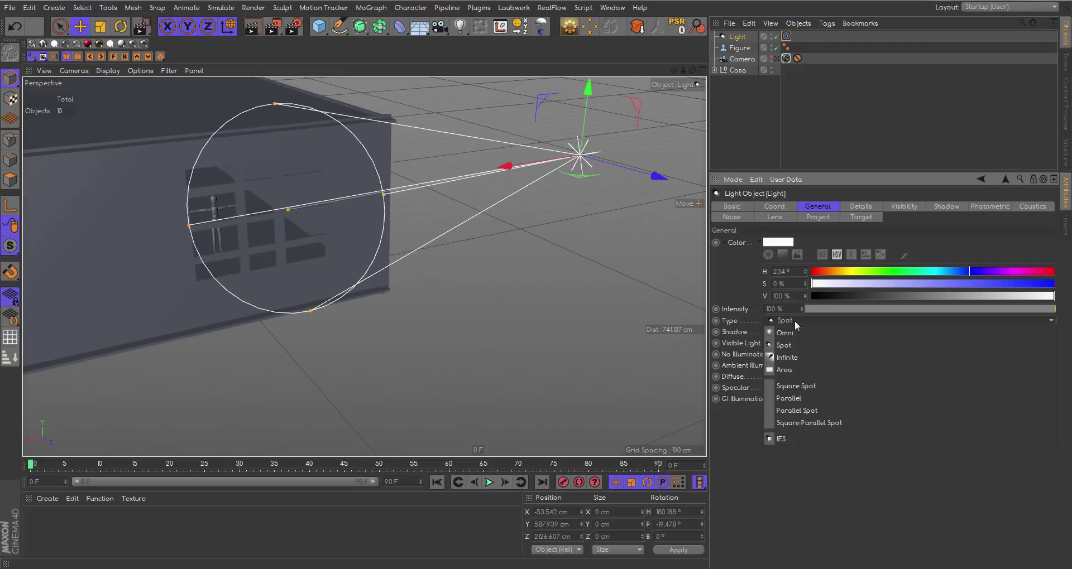
{"action": "left_click", "coordinate": [818, 422]}
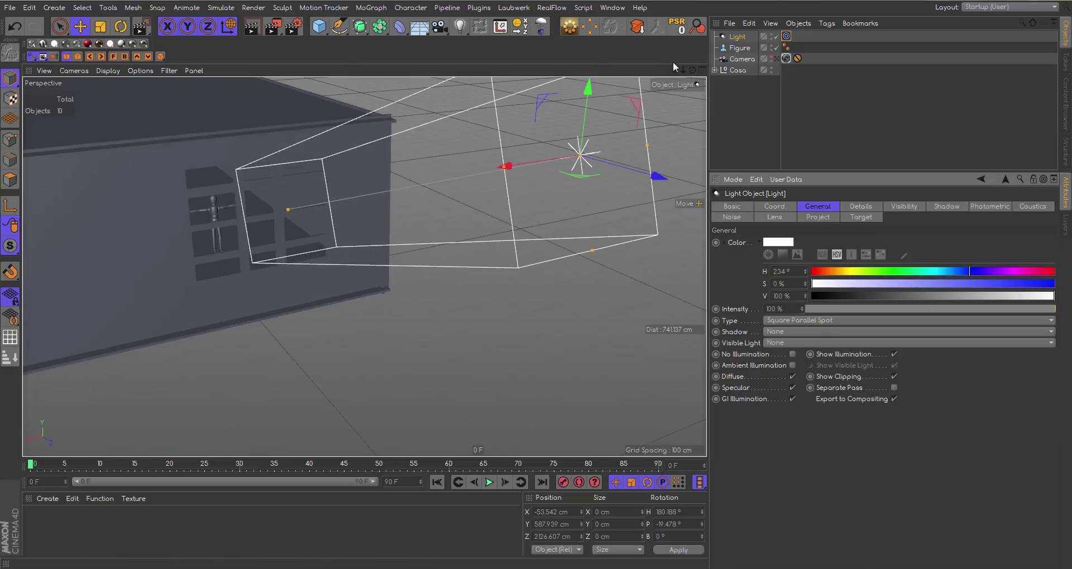
{"action": "mouse_move", "coordinate": [682, 69]}
{"action": "left_mouse_down"}
{"action": "mouse_move", "coordinate": [365, 266]}
{"action": "mouse_move", "coordinate": [666, 82]}
{"action": "mouse_move", "coordinate": [603, 120]}
{"action": "left_mouse_up"}
{"action": "left_click_drag", "start_coordinate": [532, 184], "coordinate": [607, 185]}
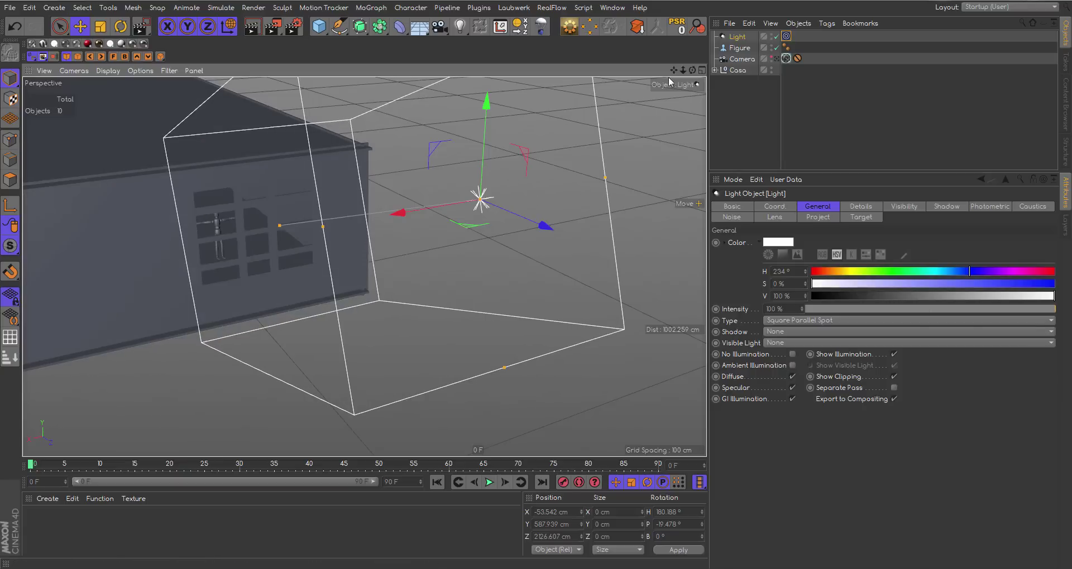
{"action": "mouse_move", "coordinate": [673, 70]}
{"action": "left_mouse_down"}
{"action": "mouse_move", "coordinate": [643, 89]}
{"action": "mouse_move", "coordinate": [670, 84]}
{"action": "mouse_move", "coordinate": [687, 64]}
{"action": "left_mouse_up"}
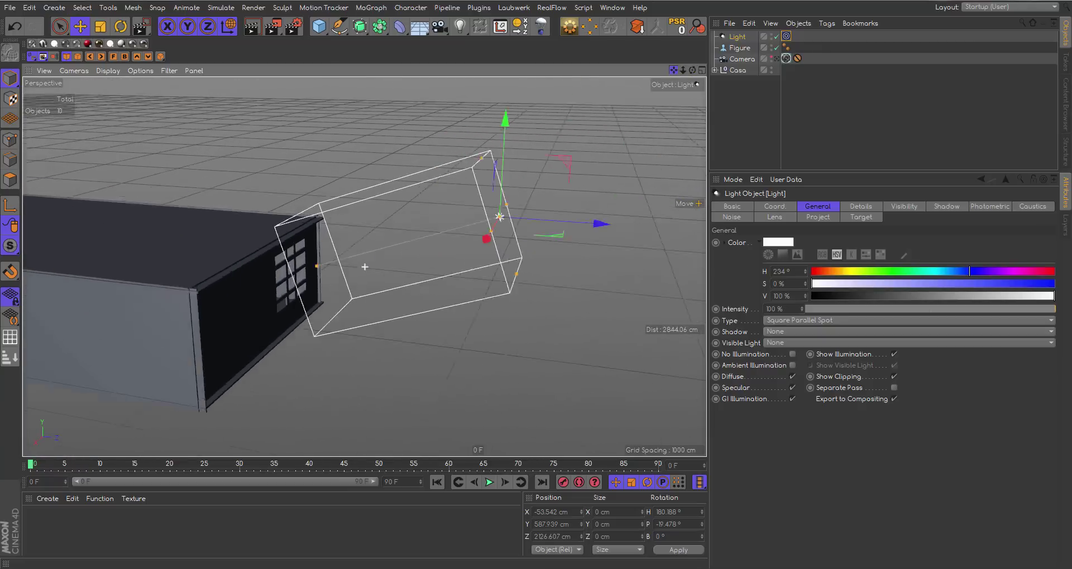
{"action": "left_click_drag", "start_coordinate": [365, 267], "coordinate": [481, 175], "text": "alt"}
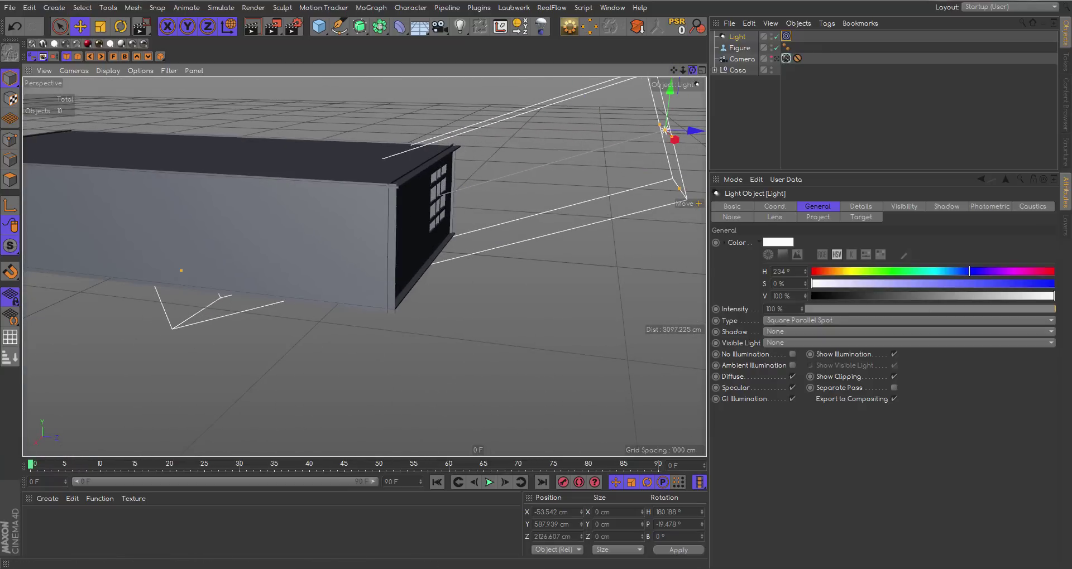
{"action": "mouse_move", "coordinate": [181, 271]}
{"action": "left_mouse_down", "text": "alt"}
{"action": "mouse_move", "coordinate": [657, 220]}
{"action": "mouse_move", "coordinate": [657, 191]}
{"action": "left_mouse_up", "text": "alt"}
{"action": "left_click_drag", "start_coordinate": [674, 70], "coordinate": [366, 268]}
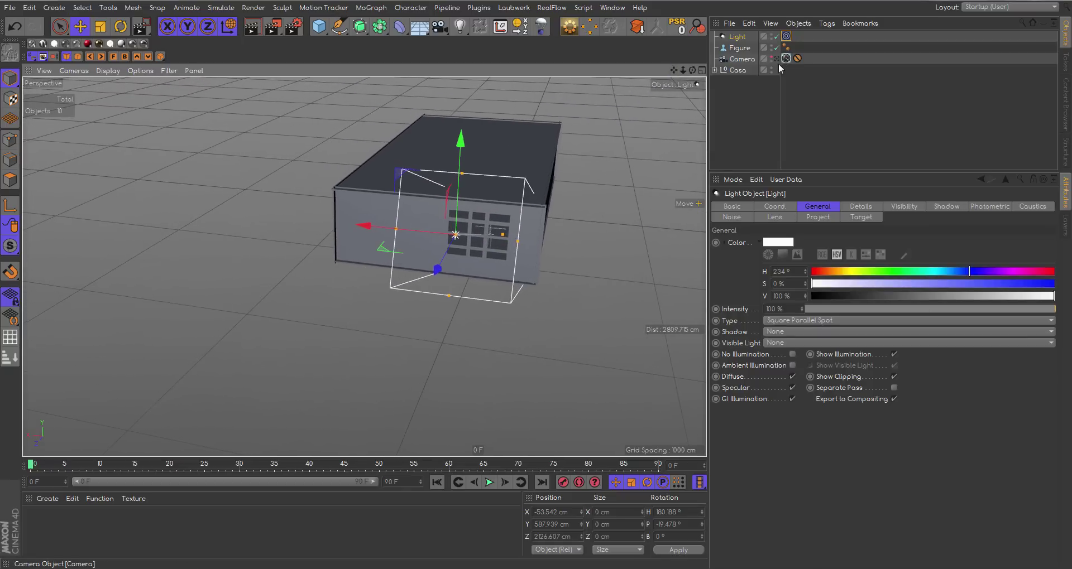
- View the room through the scene camera, leaving the light's shadow type at None
{"action": "left_click", "coordinate": [777, 58]}
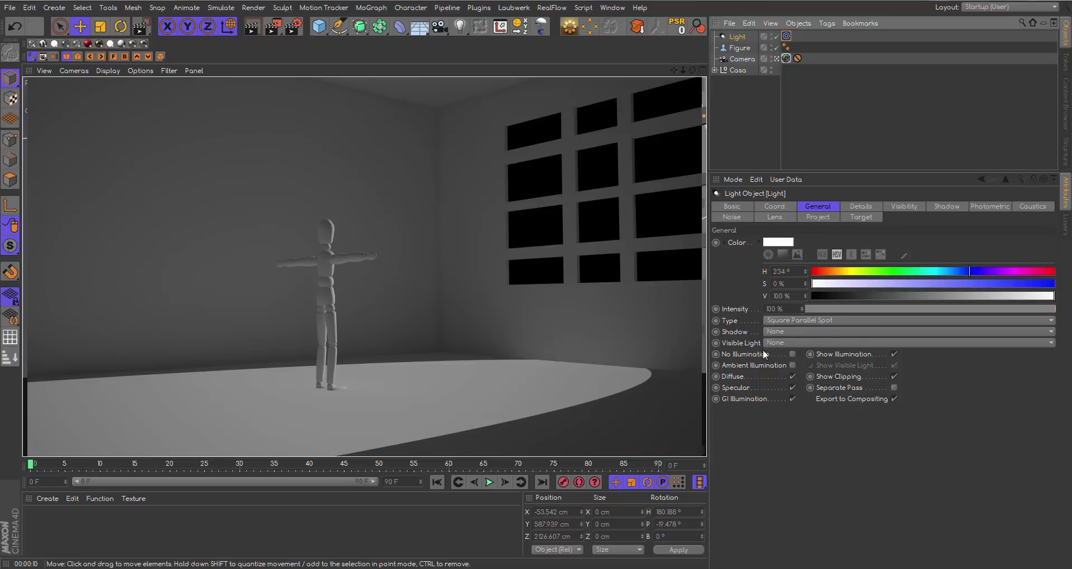
{"action": "left_click", "coordinate": [789, 328]}
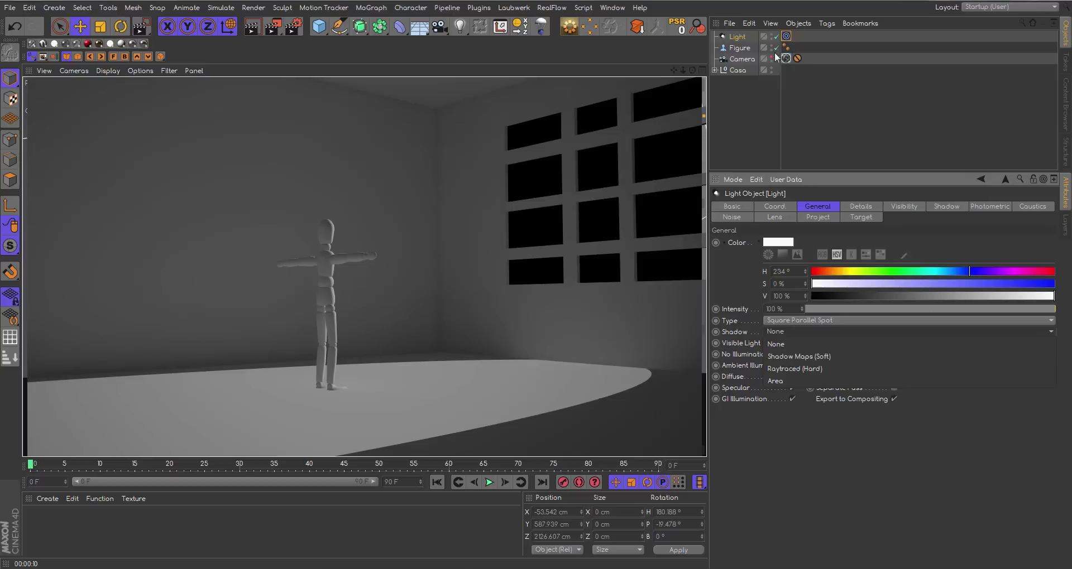
{"action": "left_click", "coordinate": [744, 42]}
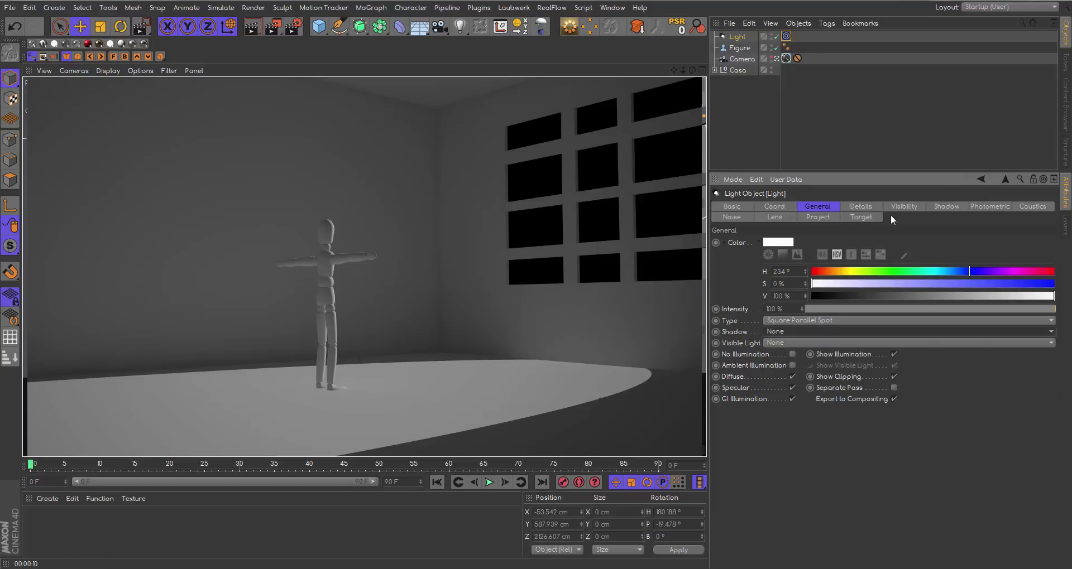
- Add a VrayLight tag to the Light and enable its shadows
{"action": "right_click", "coordinate": [741, 38]}
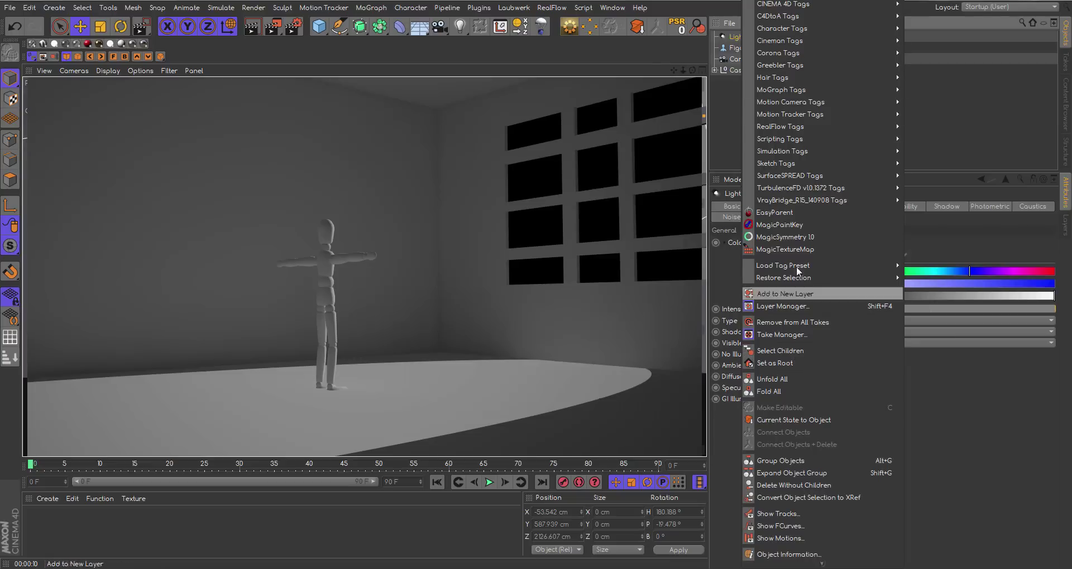
{"action": "mouse_move", "coordinate": [802, 200]}
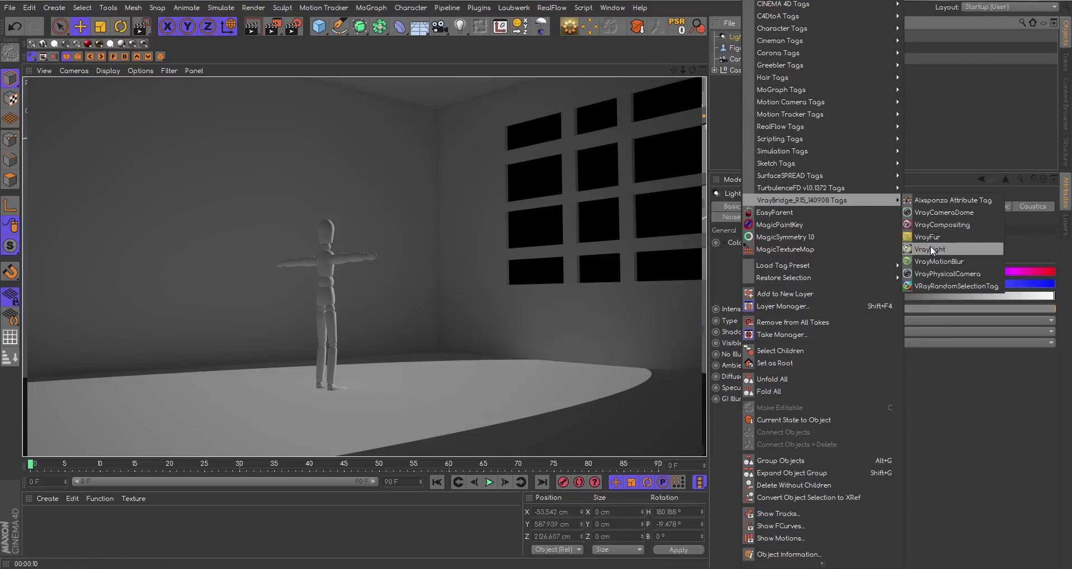
{"action": "left_click", "coordinate": [930, 249]}
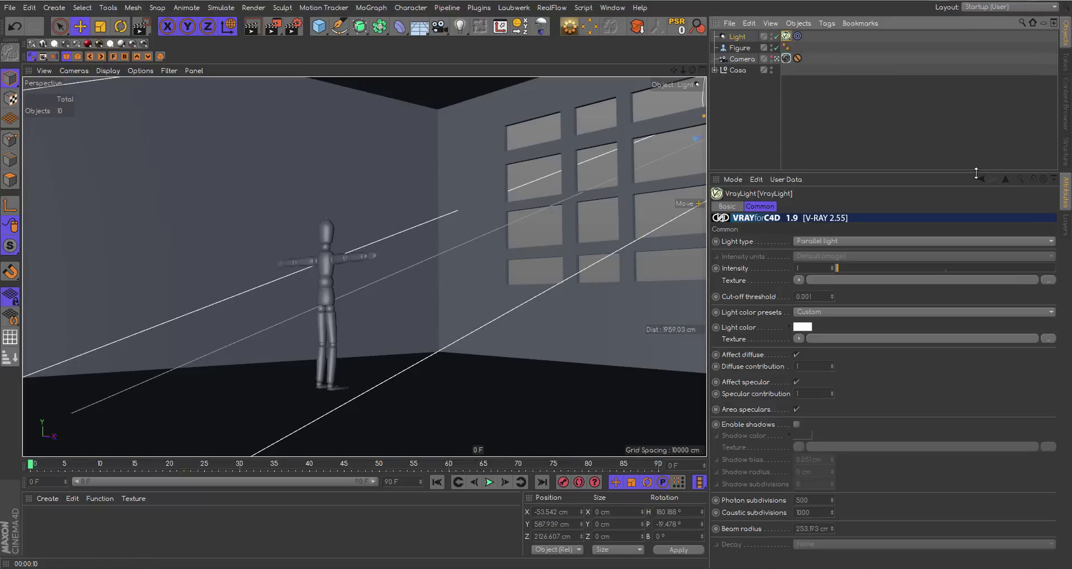
{"action": "left_click", "coordinate": [796, 424]}
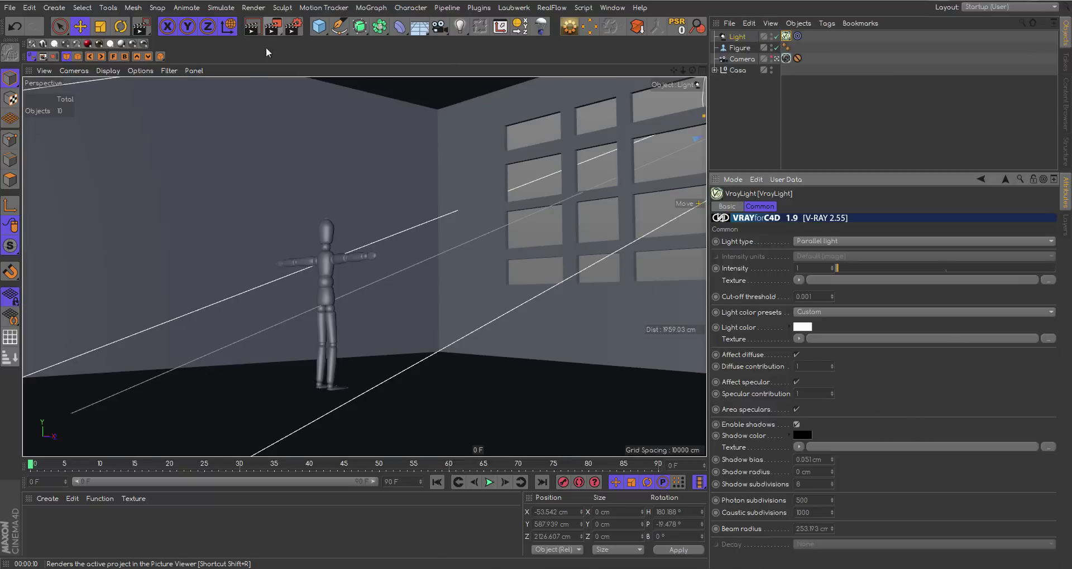
- Toggle shadow display in the viewport and select the shadow subdivisions field
{"action": "left_click", "coordinate": [140, 70]}
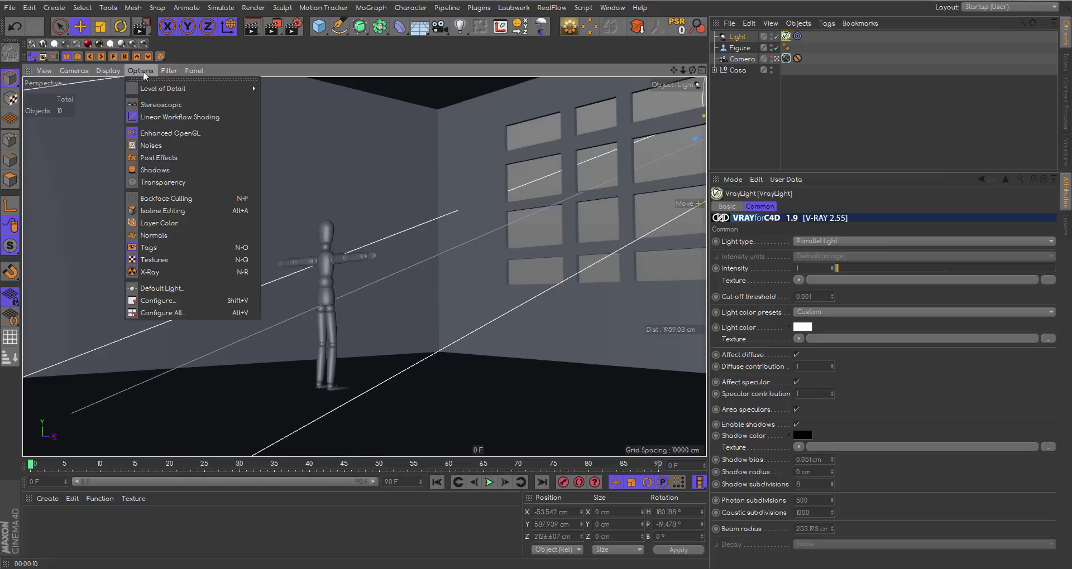
{"action": "left_click", "coordinate": [140, 170]}
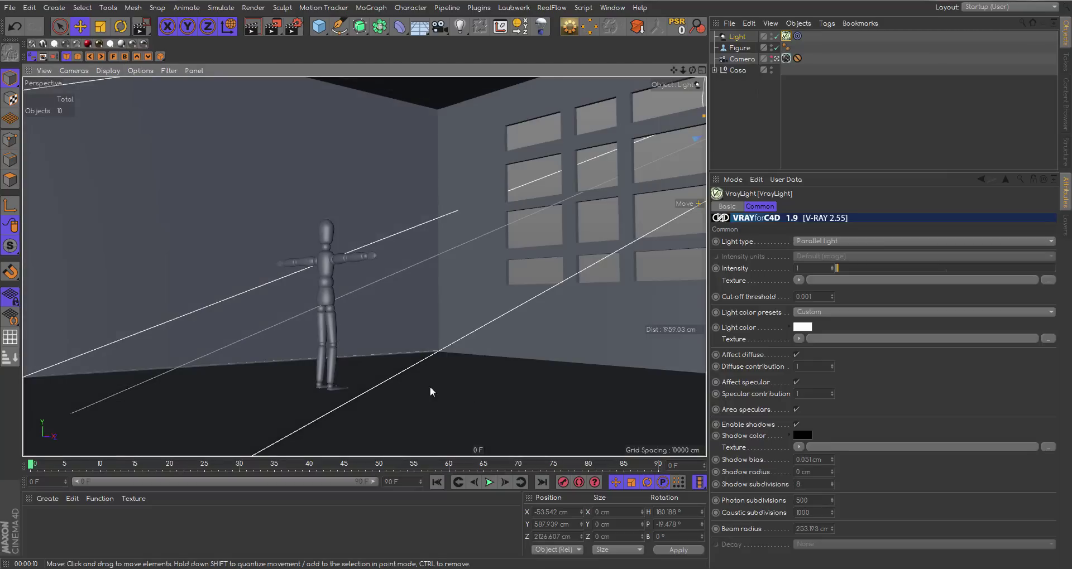
{"action": "left_click", "coordinate": [140, 70]}
{"action": "left_click", "coordinate": [382, 62]}
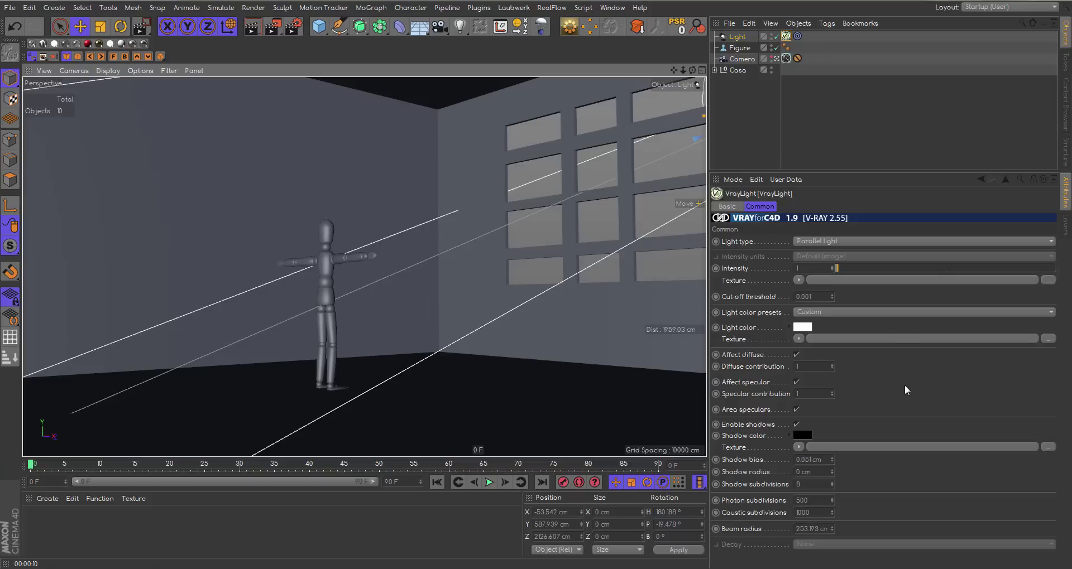
{"action": "left_click", "coordinate": [808, 484]}
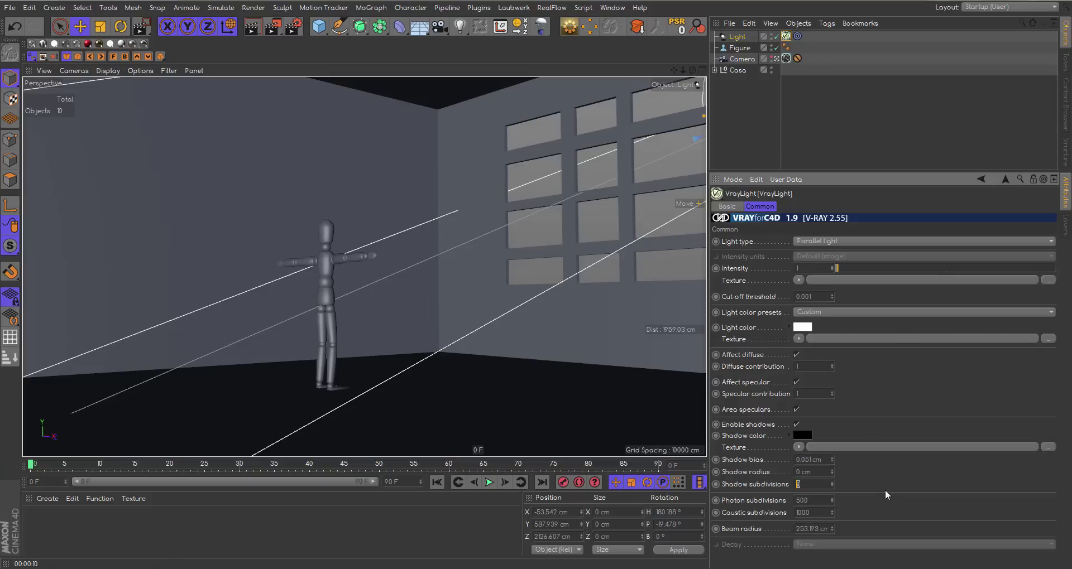
- Set shadow subdivisions to 32 and run a test render of the window shadows
{"action": "type", "text": "2"}
{"action": "key", "text": "Return"}
{"action": "type", "text": "12"}
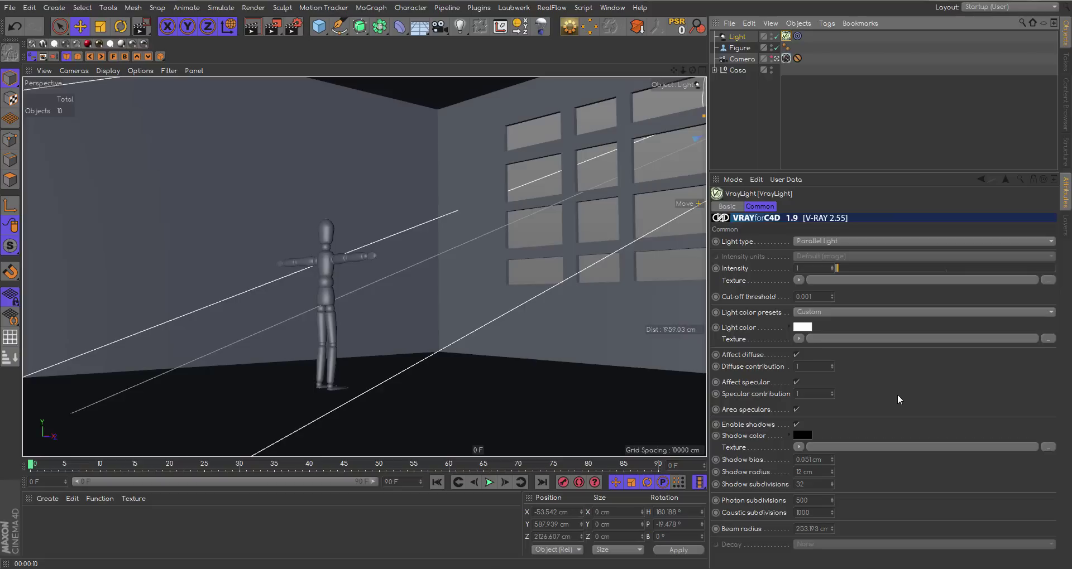
{"action": "left_click", "coordinate": [252, 26]}
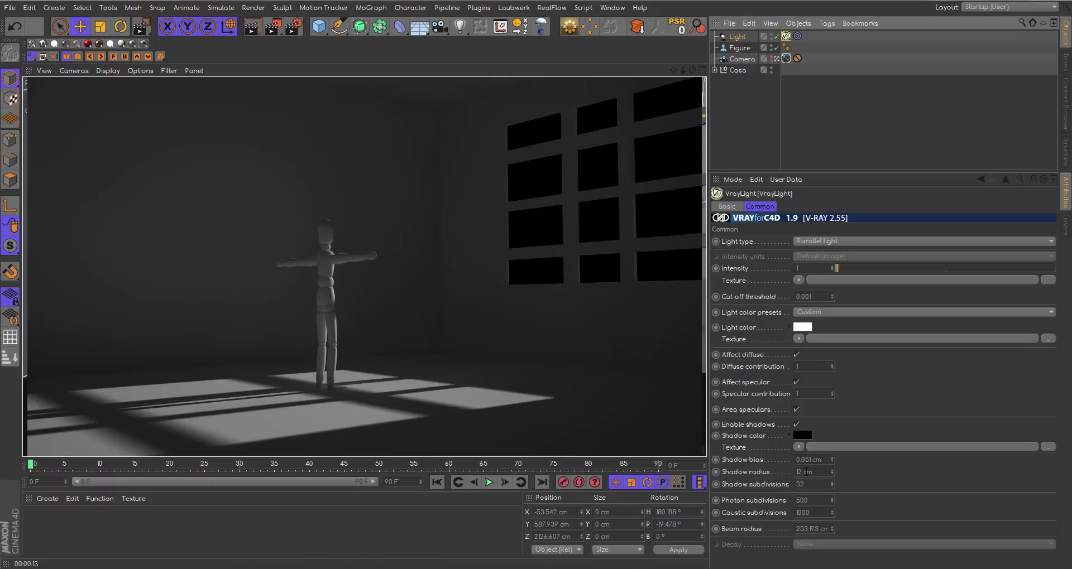
- Set the V-Ray light's shadow radius to 7 cm
{"action": "left_click", "coordinate": [802, 472]}
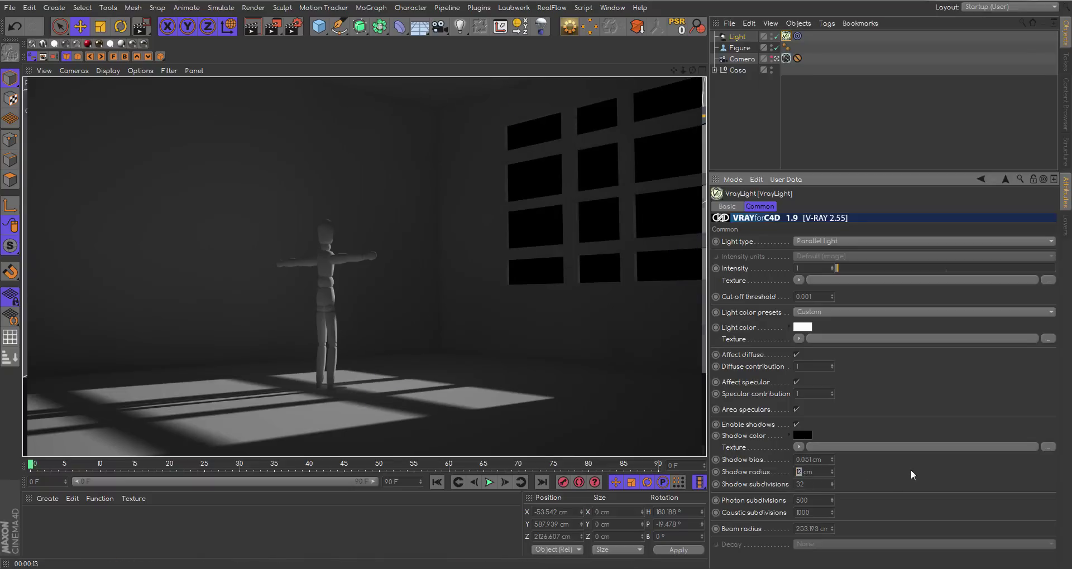
{"action": "type", "text": "7"}
{"action": "key", "text": "Return"}
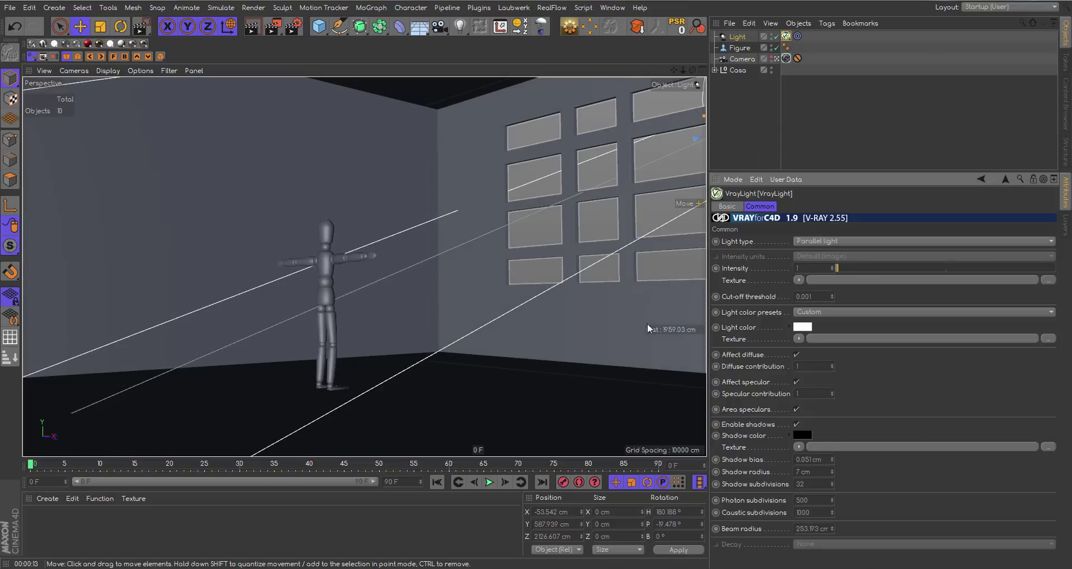
- Shift the light along X to -30.904 cm, then look through the scene camera again
{"action": "left_click", "coordinate": [776, 58]}
{"action": "left_click", "coordinate": [776, 59]}
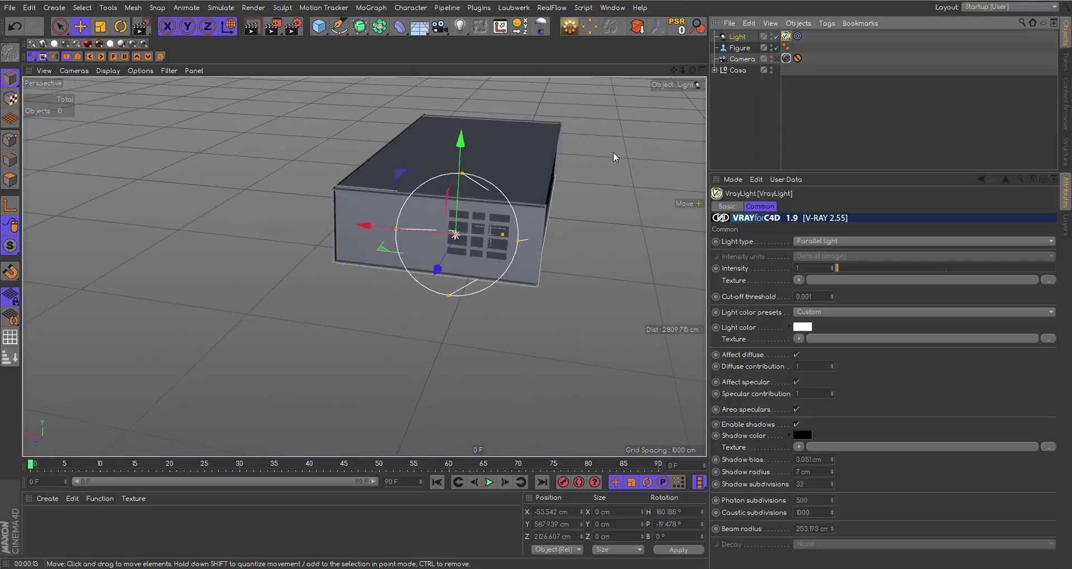
{"action": "left_click_drag", "start_coordinate": [691, 71], "coordinate": [597, 154]}
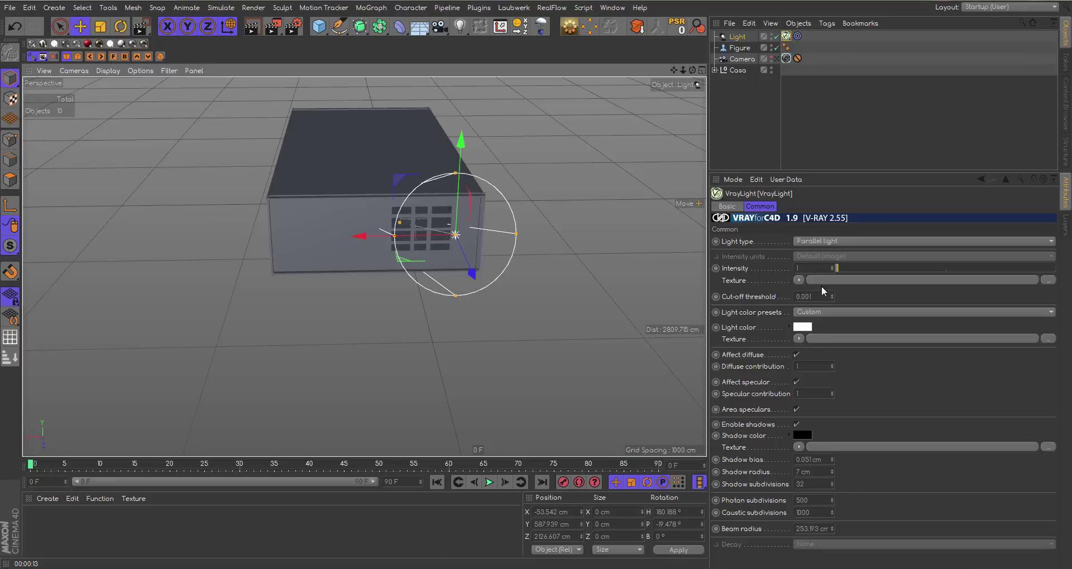
{"action": "mouse_move", "coordinate": [674, 70]}
{"action": "left_mouse_down"}
{"action": "mouse_move", "coordinate": [364, 267]}
{"action": "mouse_move", "coordinate": [364, 207]}
{"action": "left_mouse_up"}
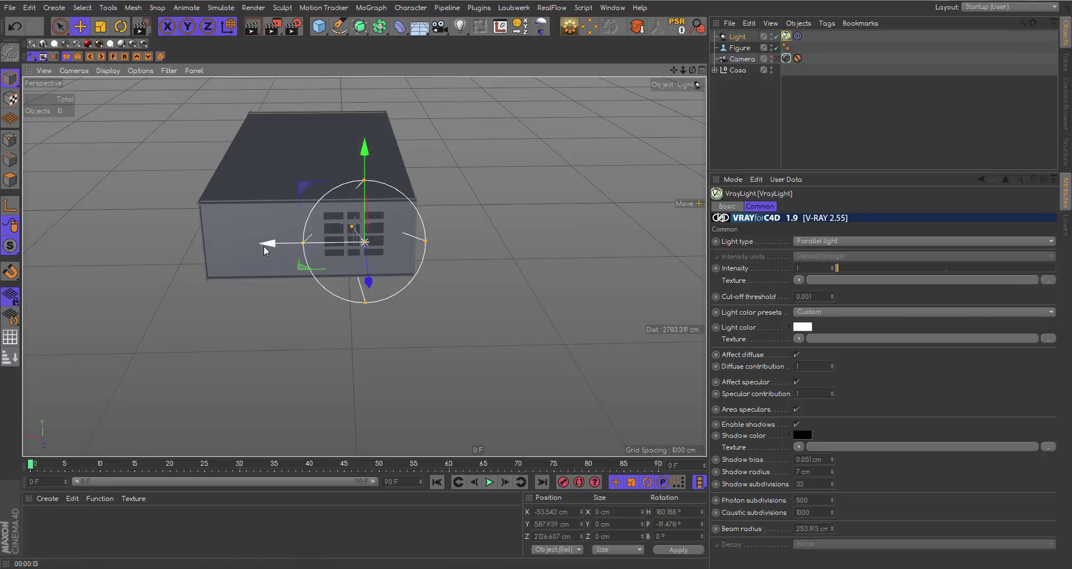
{"action": "left_click_drag", "start_coordinate": [264, 251], "coordinate": [257, 248]}
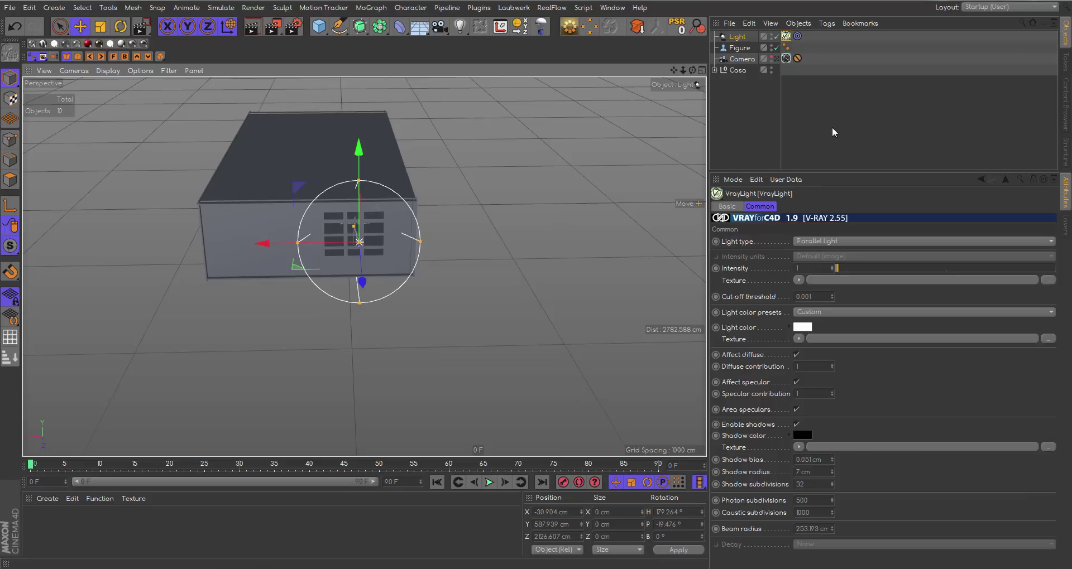
{"action": "left_click", "coordinate": [773, 58]}
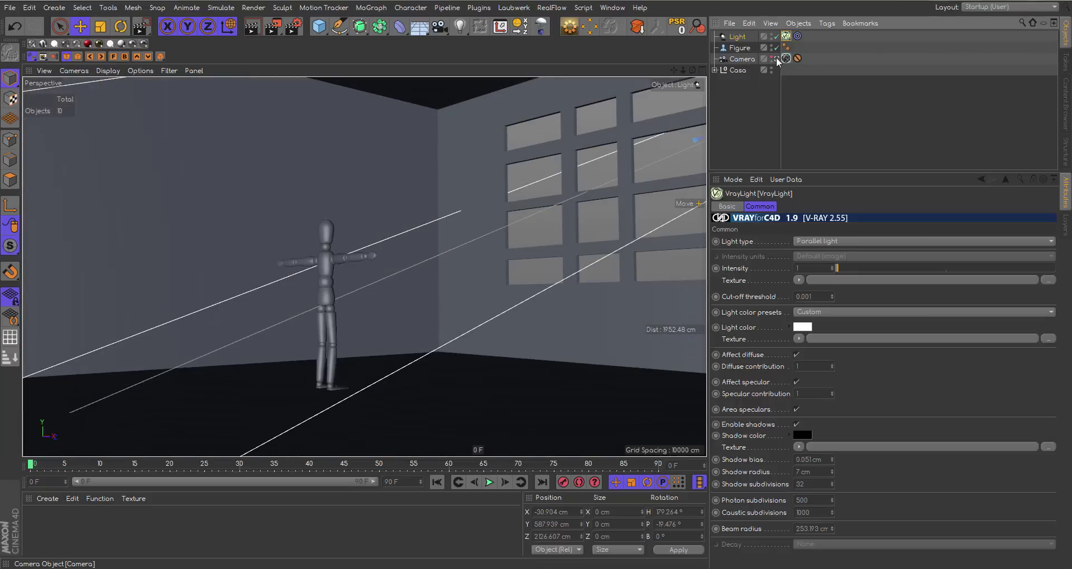
- Enable Environment Fog in the VrayBridge Environment render settings
{"action": "left_click", "coordinate": [294, 27]}
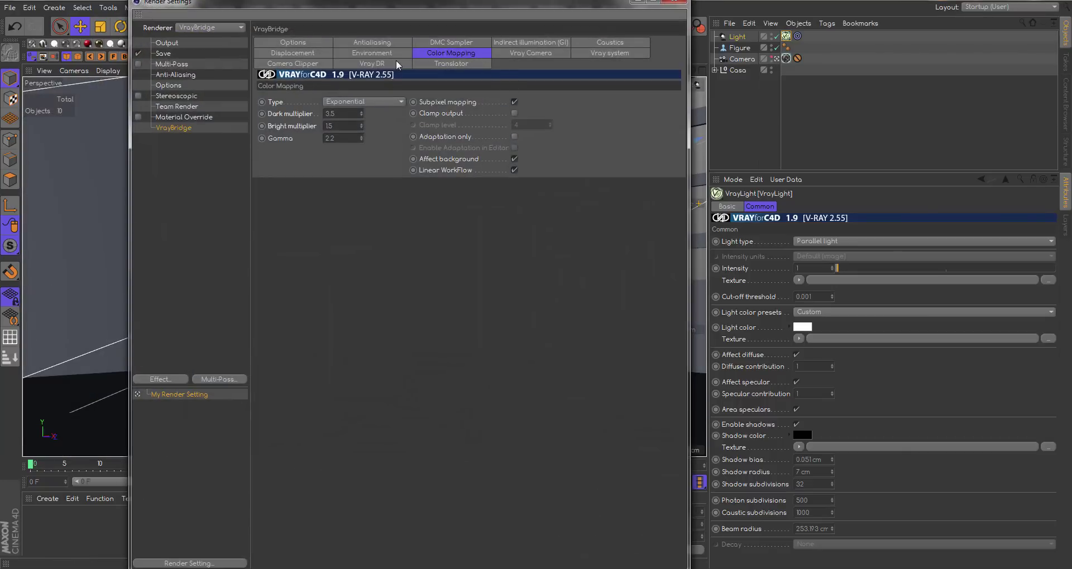
{"action": "left_click", "coordinate": [378, 54]}
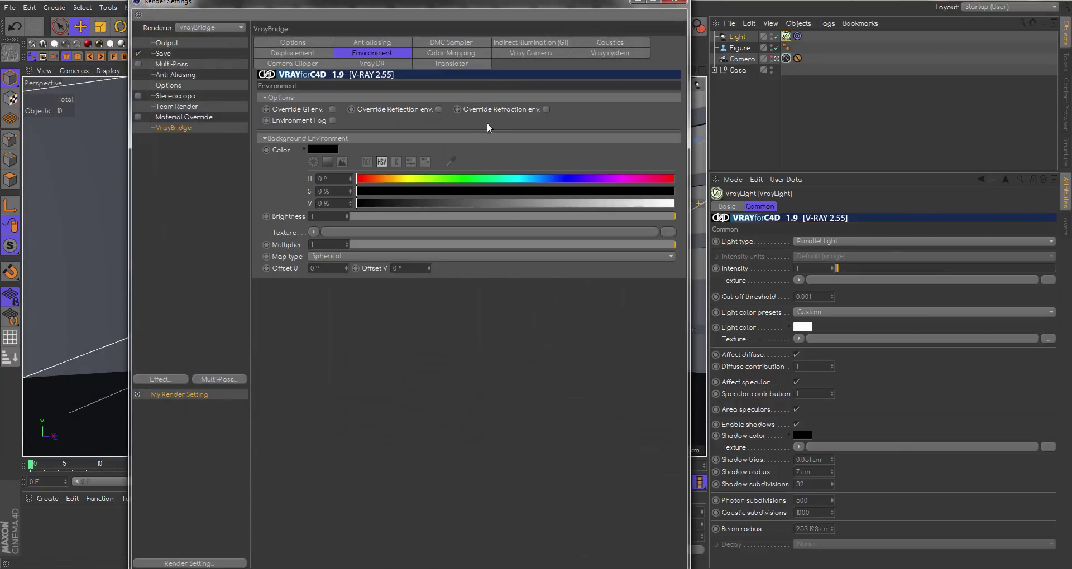
{"action": "left_click", "coordinate": [331, 121]}
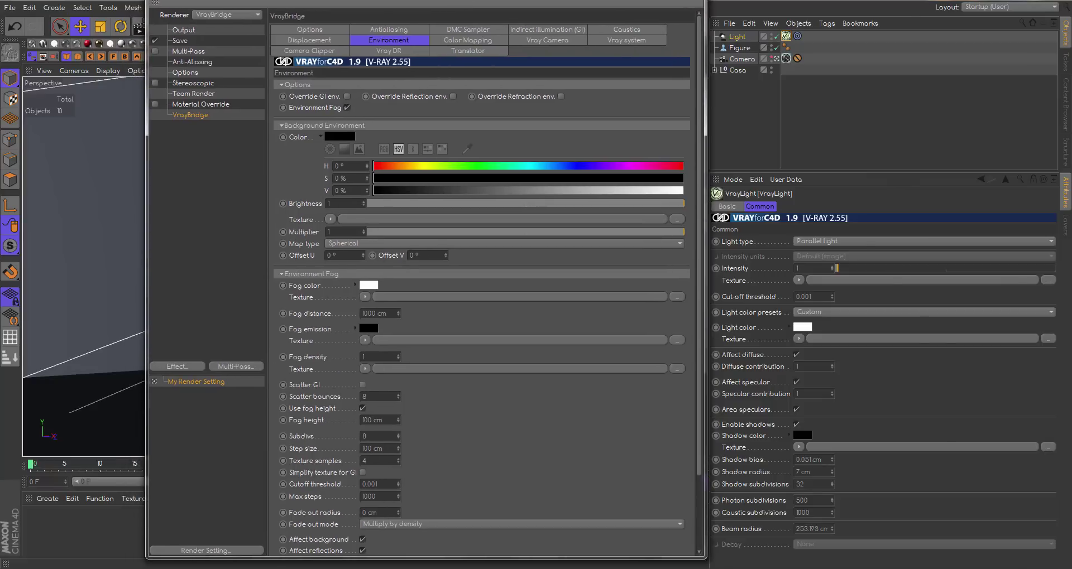
- Add the Light object to the environment fog's Lights list
{"action": "double_click", "coordinate": [458, 5]}
{"action": "left_click", "coordinate": [1024, 4]}
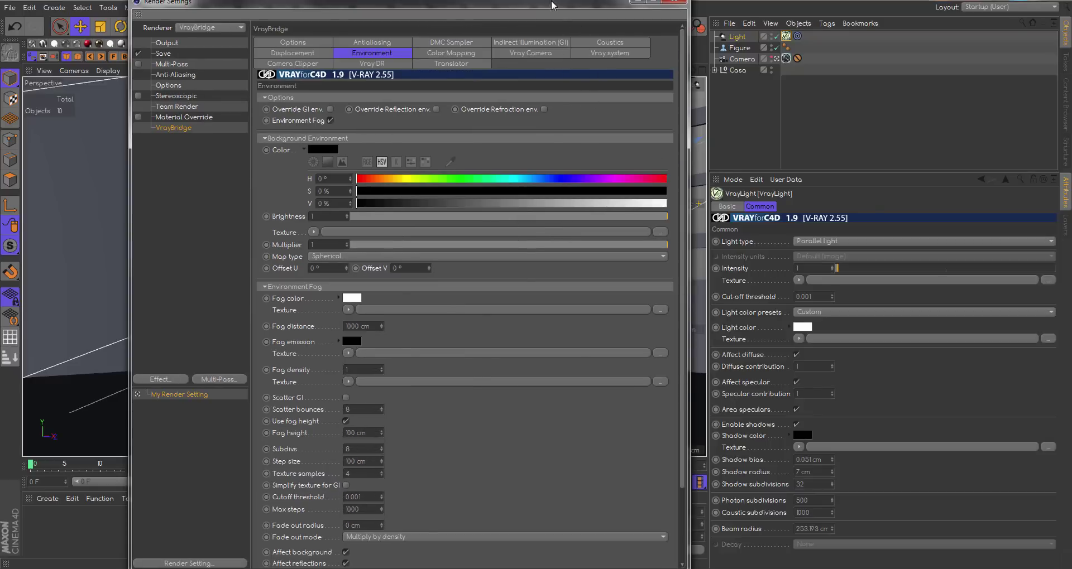
{"action": "left_click_drag", "start_coordinate": [551, 4], "coordinate": [563, 0]}
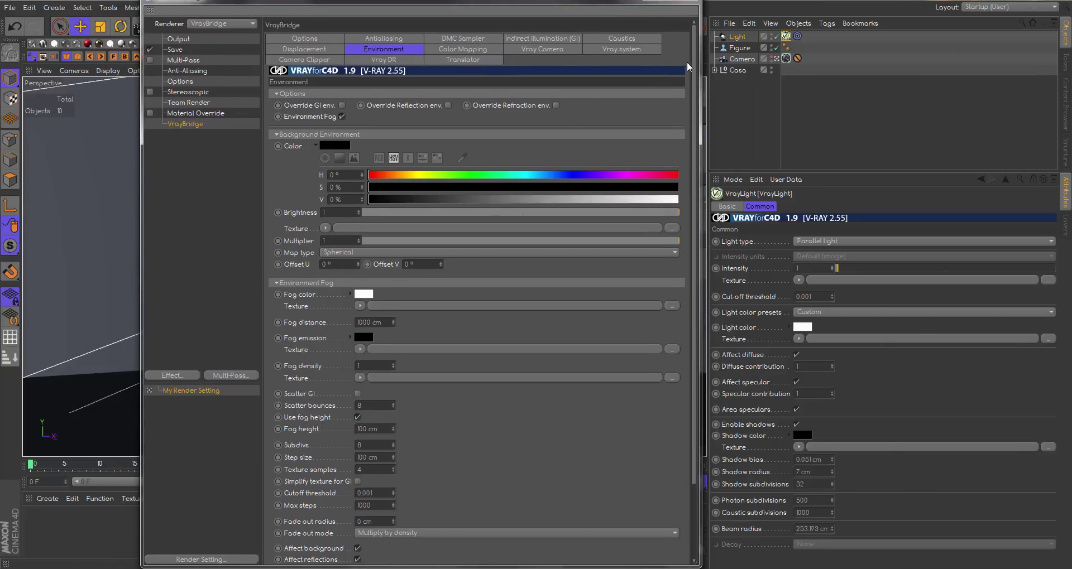
{"action": "left_click_drag", "start_coordinate": [696, 68], "coordinate": [691, 139]}
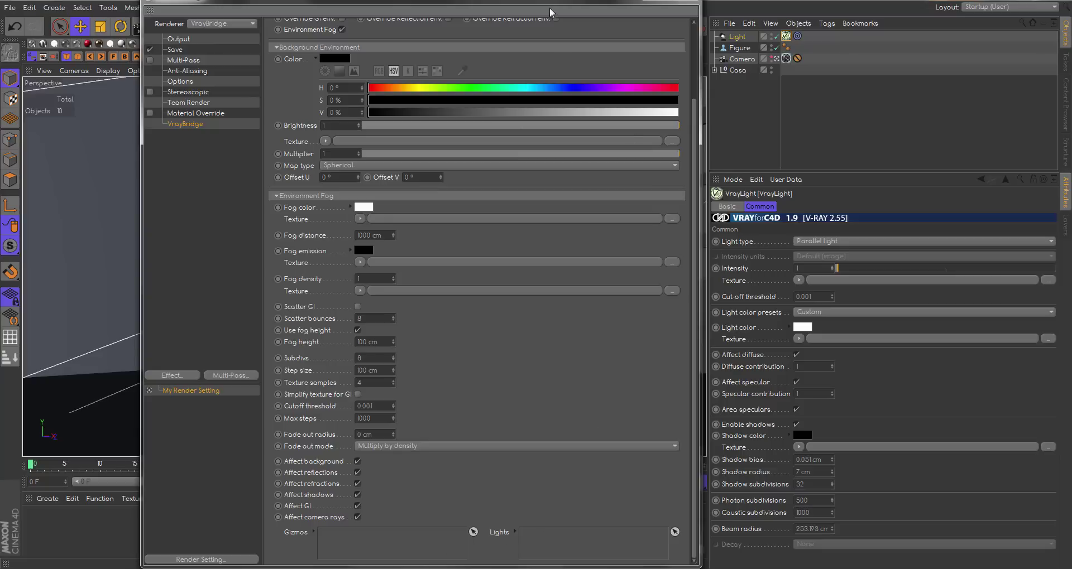
{"action": "left_click_drag", "start_coordinate": [564, 5], "coordinate": [503, 4]}
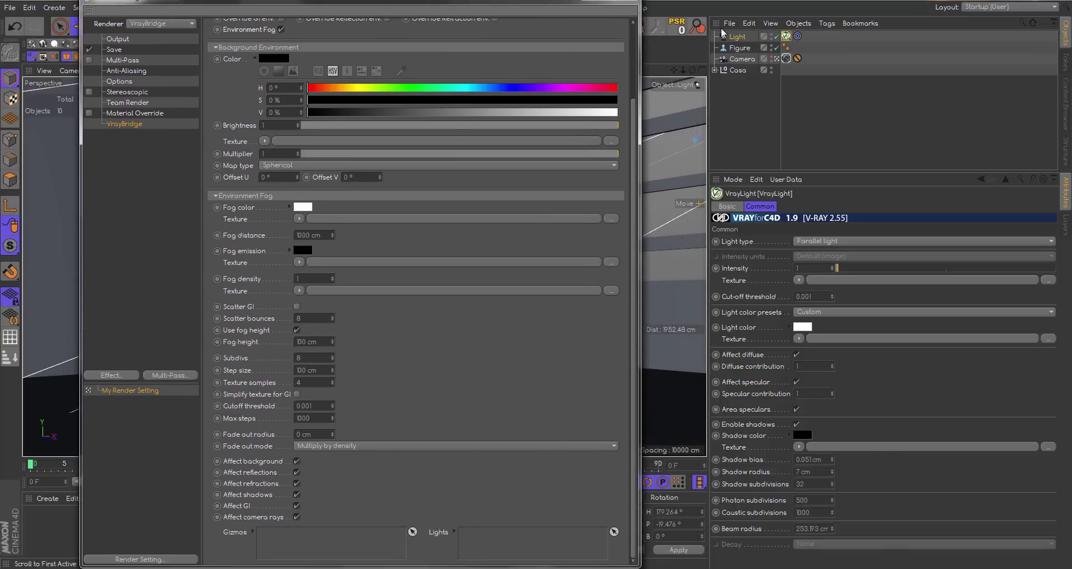
{"action": "left_click_drag", "start_coordinate": [738, 40], "coordinate": [518, 540]}
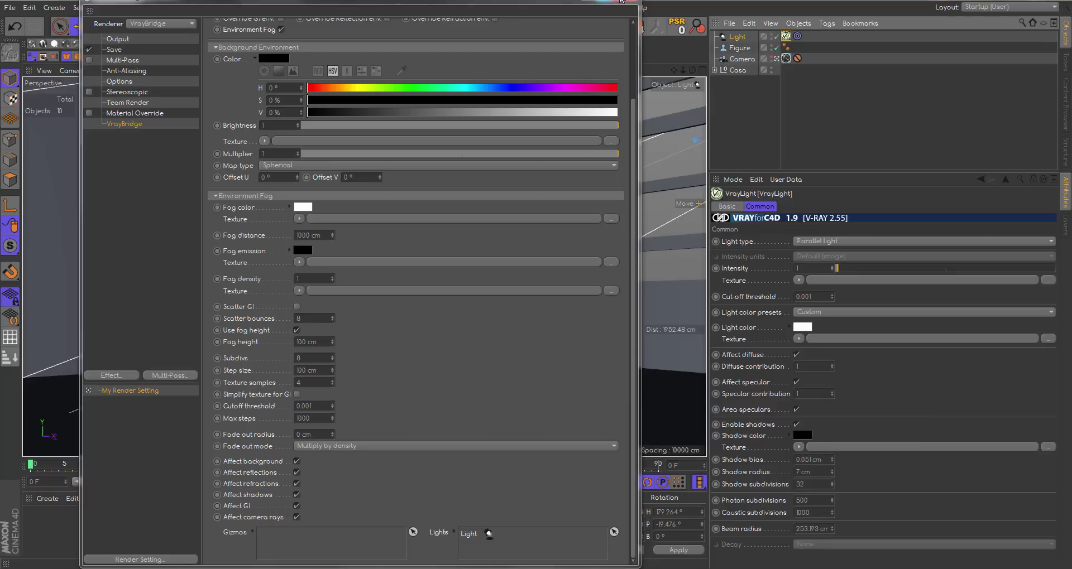
- Close Render Settings and add a Cube primitive to the scene
{"action": "left_click", "coordinate": [634, 3]}
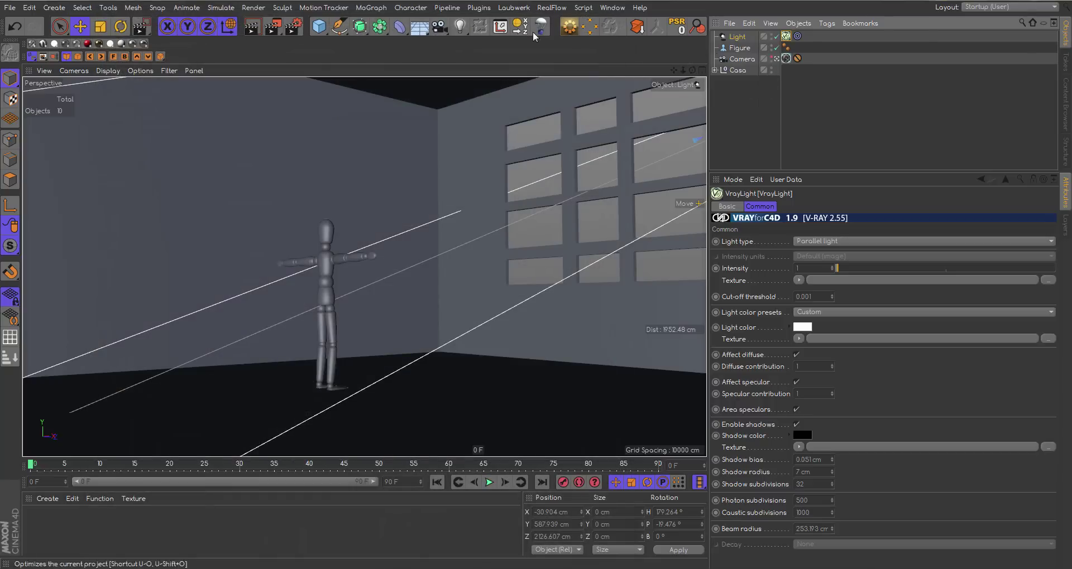
{"action": "left_click", "coordinate": [399, 31]}
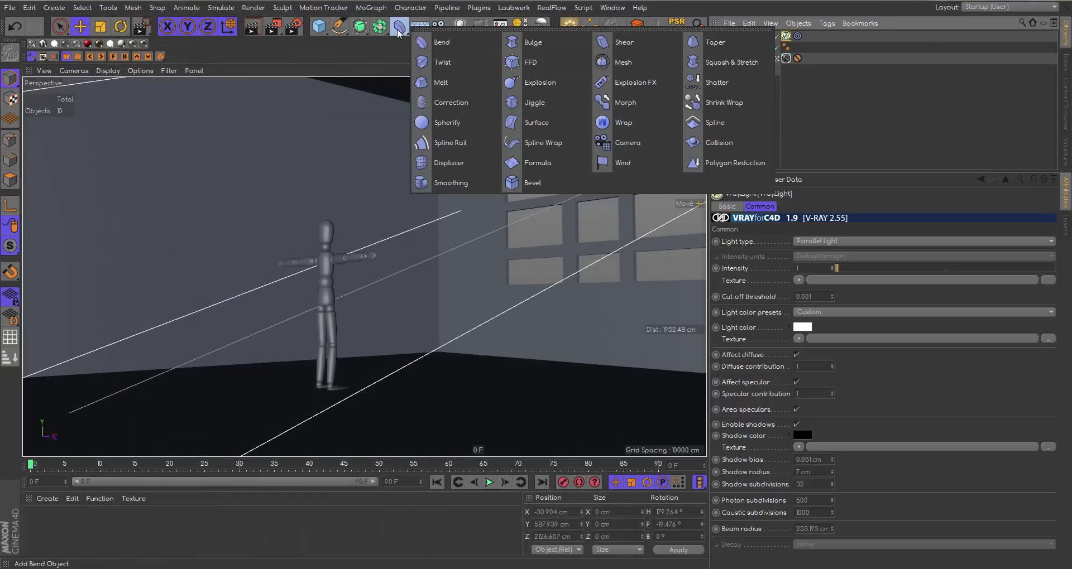
{"action": "left_click", "coordinate": [319, 27]}
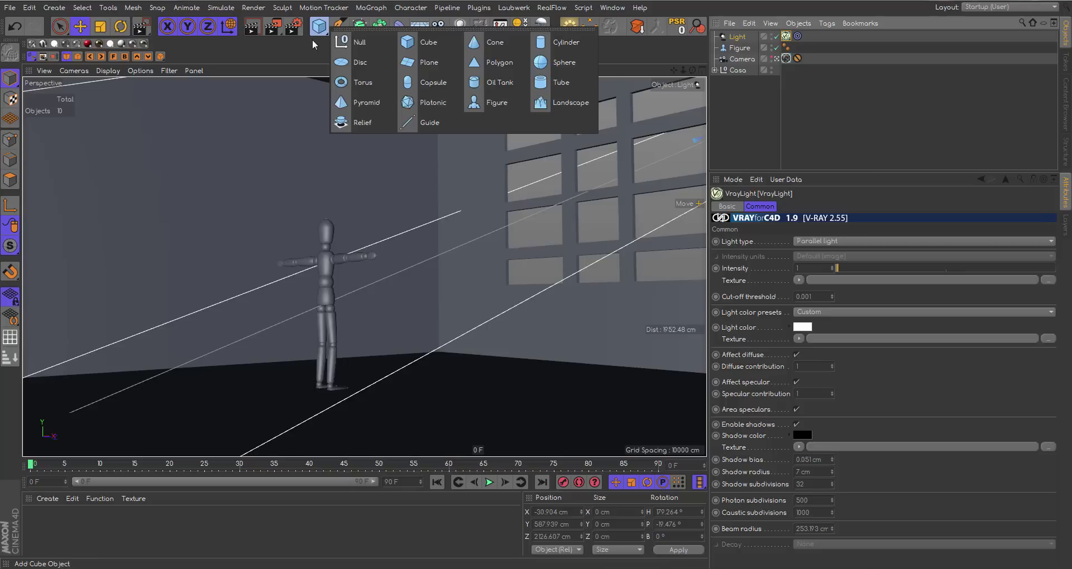
{"action": "left_click", "coordinate": [434, 45]}
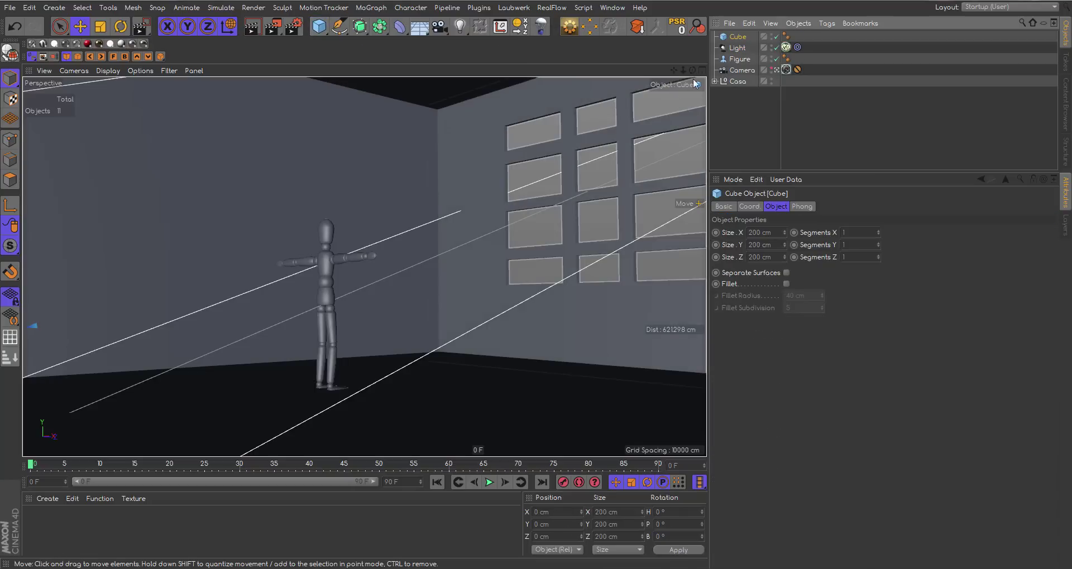
- Leave camera view, raise the cube above the house and stretch it long, tall and wide
{"action": "left_click", "coordinate": [786, 70]}
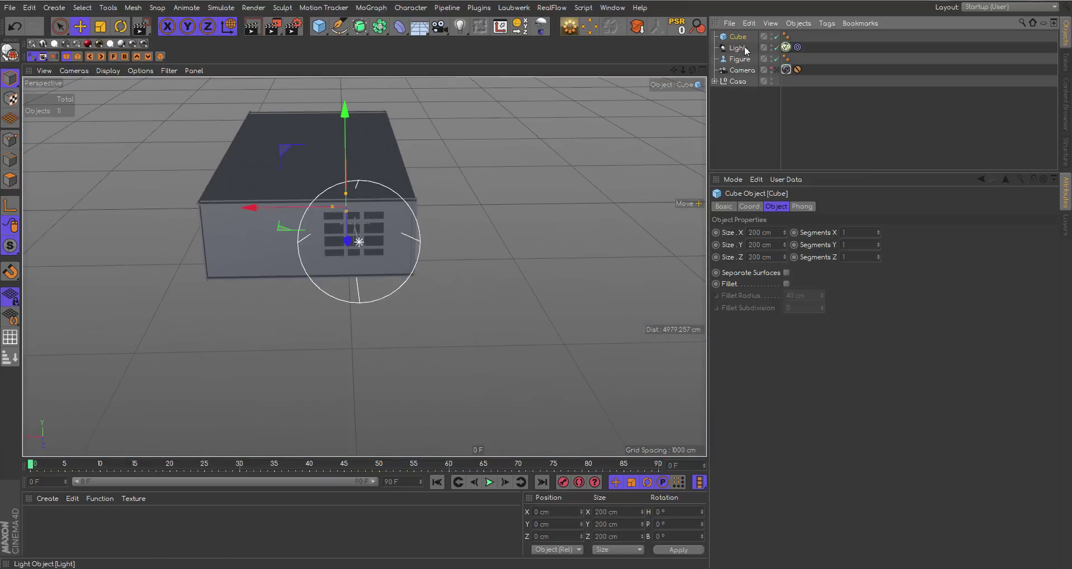
{"action": "left_click_drag", "start_coordinate": [344, 113], "coordinate": [344, 84]}
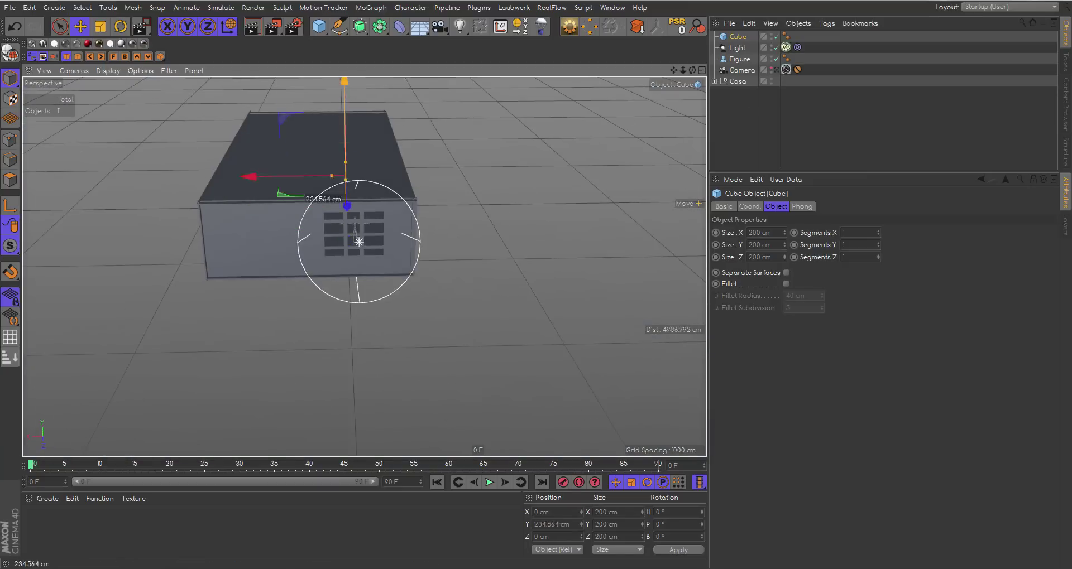
{"action": "mouse_move", "coordinate": [692, 73]}
{"action": "left_mouse_down"}
{"action": "mouse_move", "coordinate": [676, 72]}
{"action": "mouse_move", "coordinate": [690, 73]}
{"action": "left_mouse_up"}
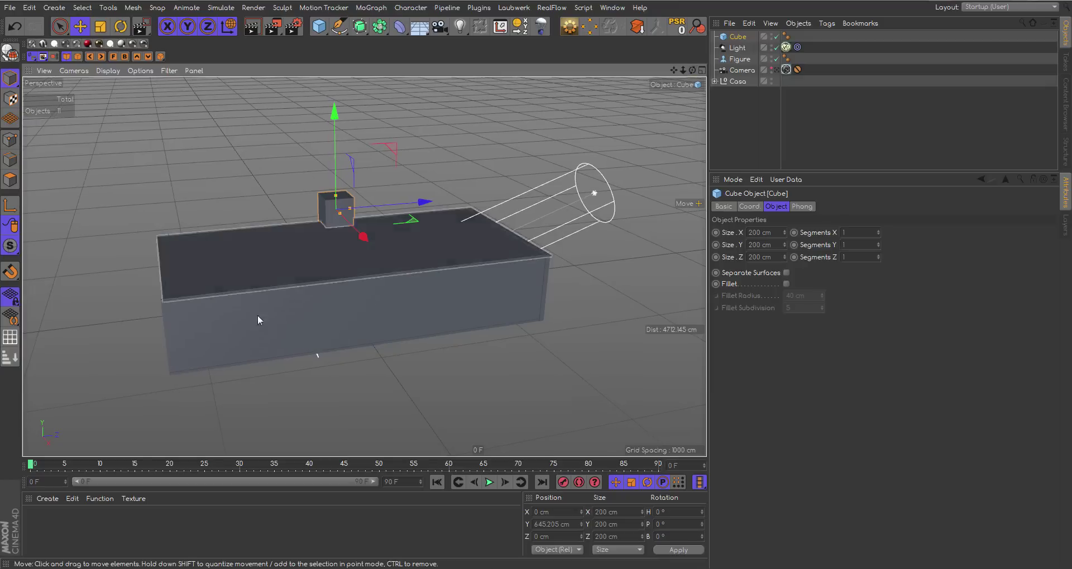
{"action": "left_click_drag", "start_coordinate": [350, 208], "coordinate": [528, 227]}
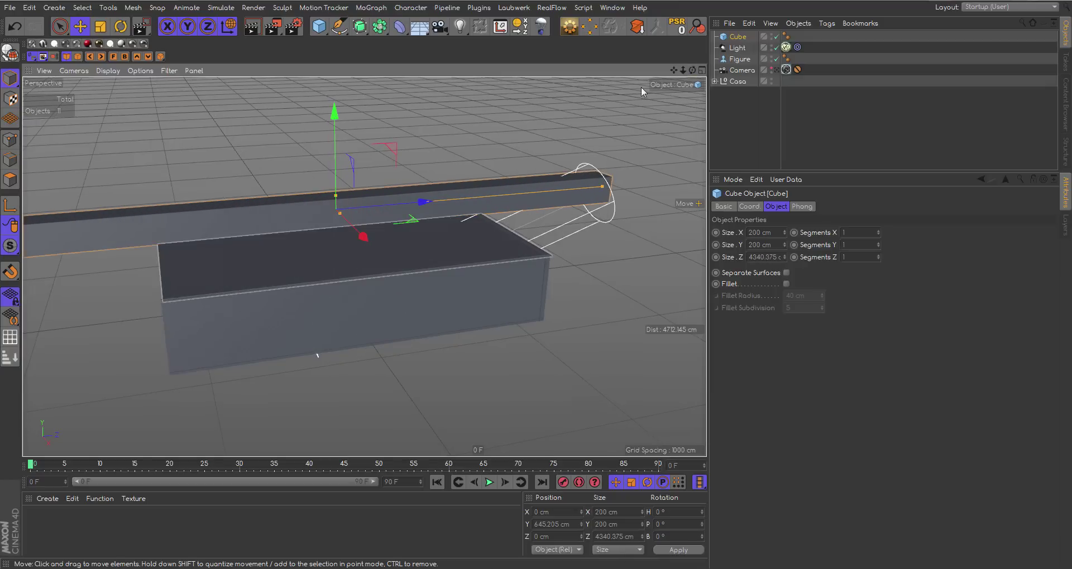
{"action": "mouse_move", "coordinate": [683, 70]}
{"action": "left_mouse_down"}
{"action": "mouse_move", "coordinate": [351, 244]}
{"action": "mouse_move", "coordinate": [416, 339]}
{"action": "left_mouse_up"}
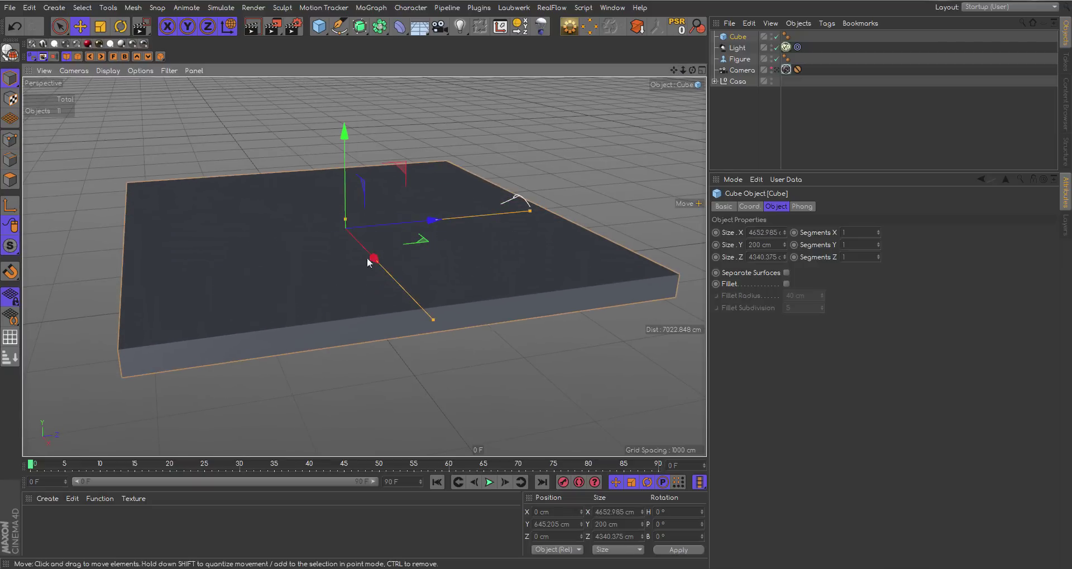
{"action": "mouse_move", "coordinate": [346, 217]}
{"action": "left_mouse_down"}
{"action": "mouse_move", "coordinate": [354, 127]}
{"action": "mouse_move", "coordinate": [430, 136]}
{"action": "left_mouse_up"}
- Check the roughly 4653 × 1897 × 4340 cm cube and show its Basic properties
{"action": "mouse_move", "coordinate": [693, 71]}
{"action": "left_mouse_down"}
{"action": "mouse_move", "coordinate": [419, 233]}
{"action": "mouse_move", "coordinate": [424, 249]}
{"action": "left_mouse_up"}
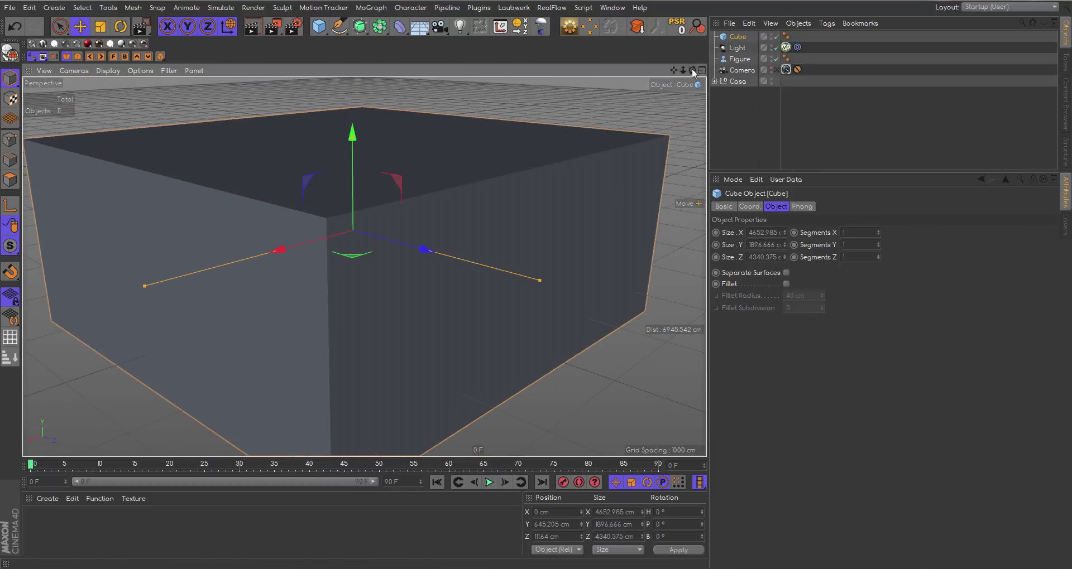
{"action": "left_click_drag", "start_coordinate": [693, 70], "coordinate": [353, 230]}
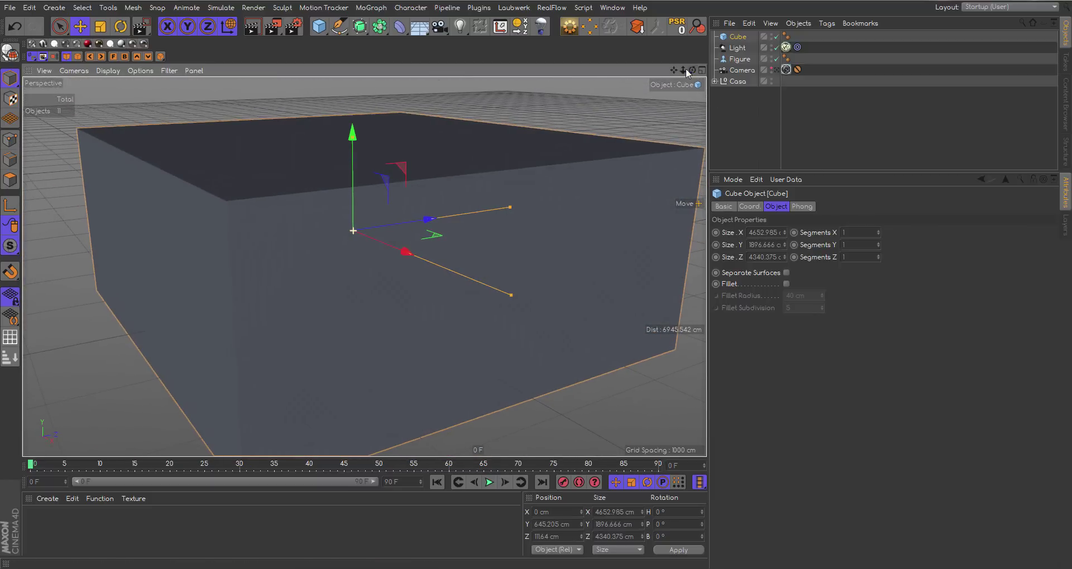
{"action": "left_click_drag", "start_coordinate": [682, 70], "coordinate": [364, 267]}
{"action": "left_click_drag", "start_coordinate": [673, 69], "coordinate": [378, 135]}
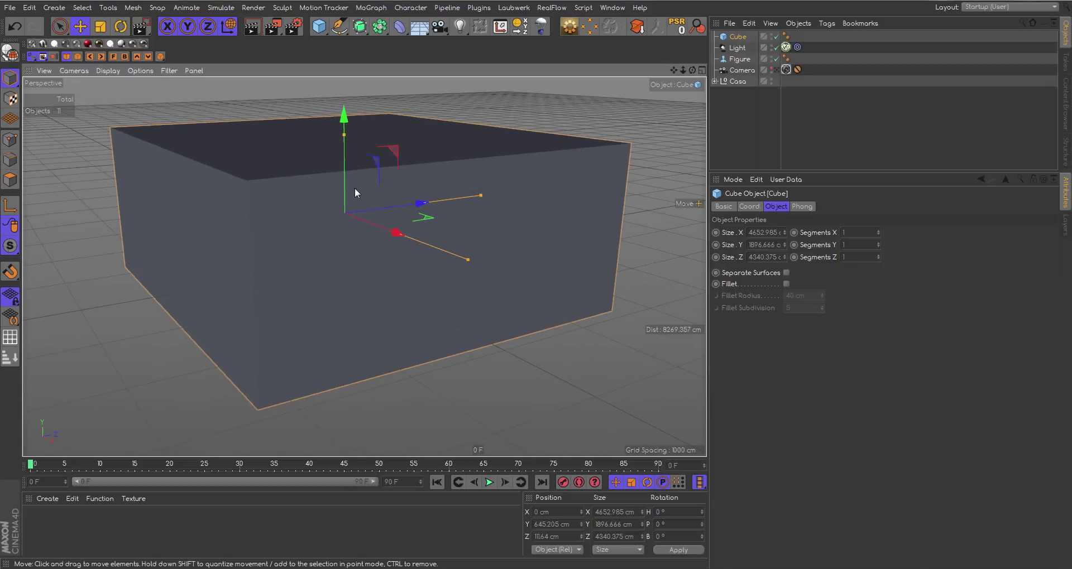
{"action": "left_click_drag", "start_coordinate": [693, 69], "coordinate": [711, 92]}
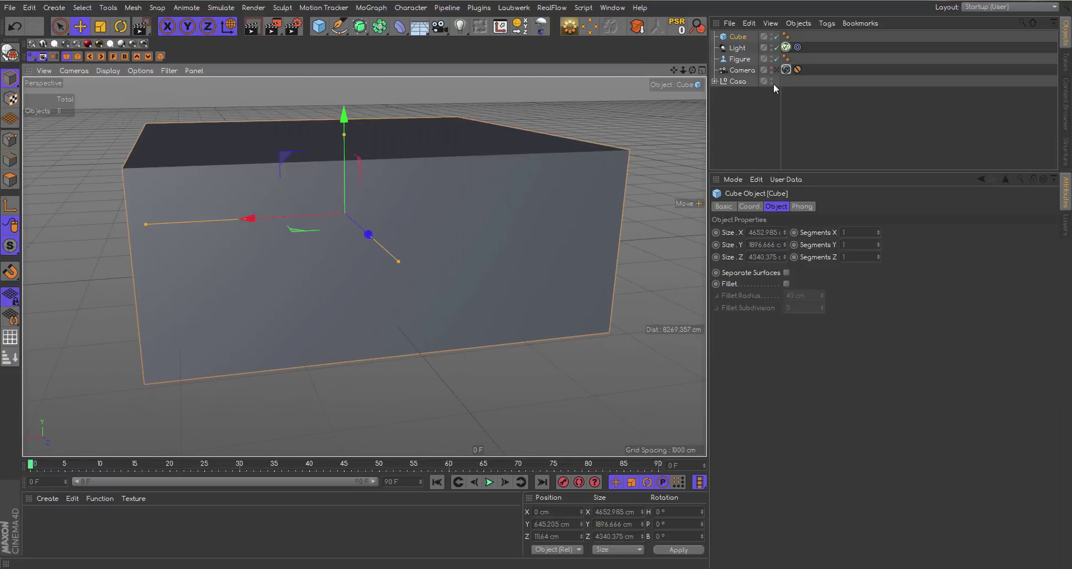
{"action": "left_click", "coordinate": [724, 206]}
- Turn on the cube's X-Ray and narrow it along X and height
{"action": "left_click", "coordinate": [787, 313]}
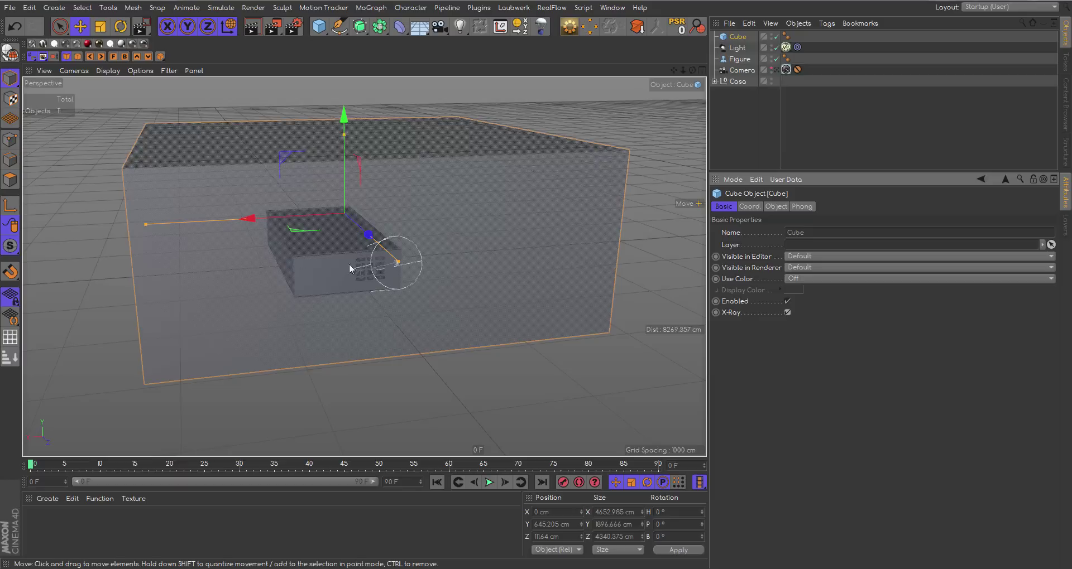
{"action": "left_click_drag", "start_coordinate": [149, 227], "coordinate": [253, 224]}
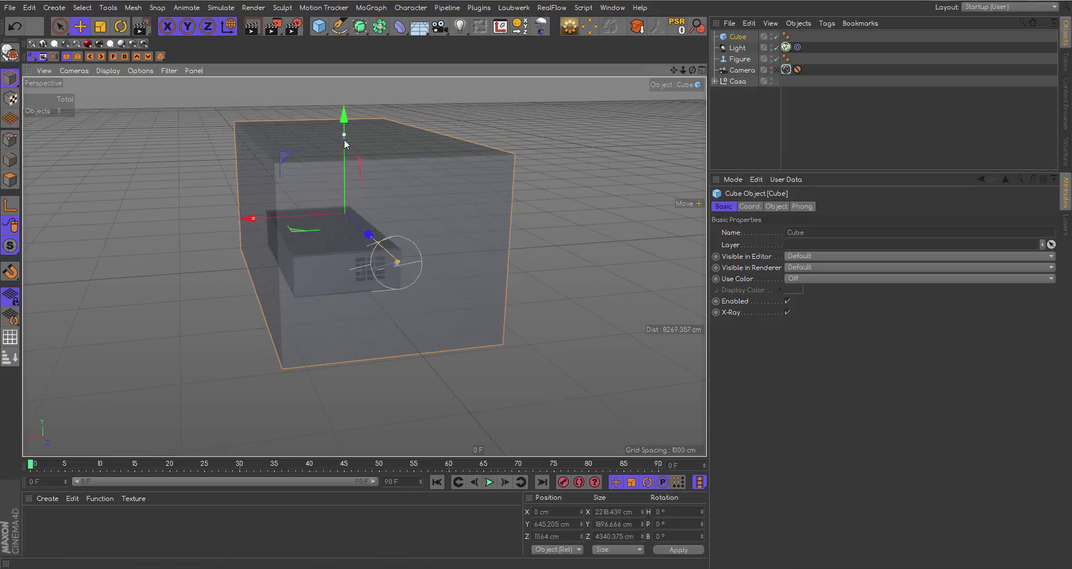
{"action": "left_click_drag", "start_coordinate": [344, 138], "coordinate": [343, 166]}
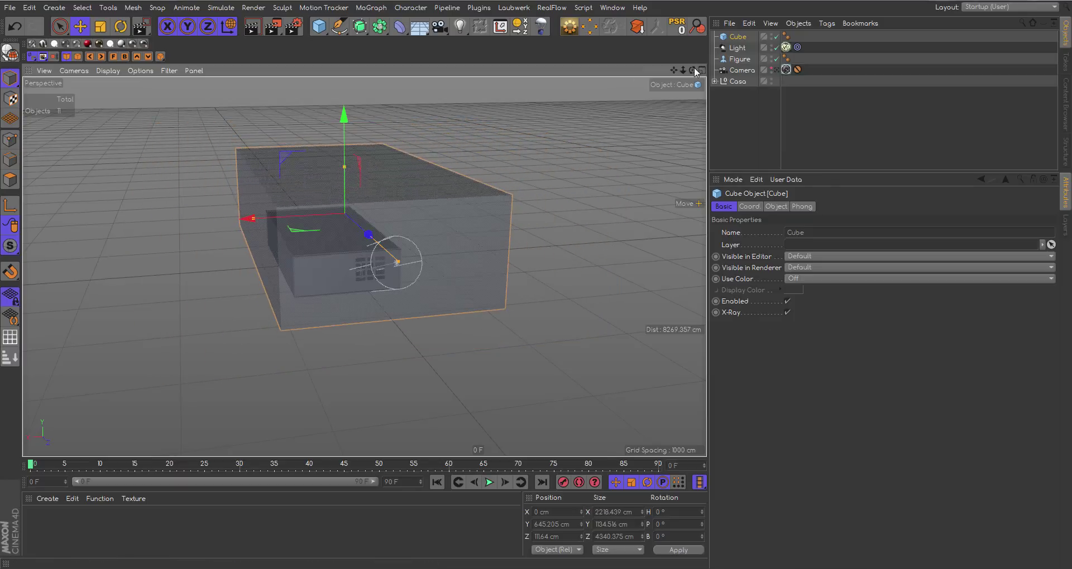
{"action": "left_click_drag", "start_coordinate": [693, 70], "coordinate": [659, 78]}
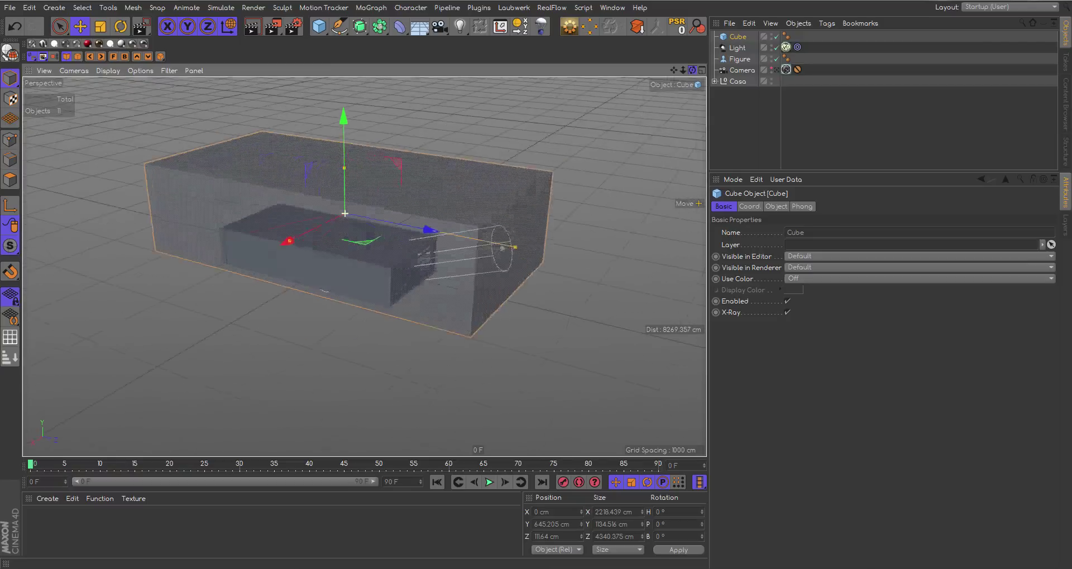
{"action": "mouse_move", "coordinate": [659, 78]}
{"action": "left_mouse_down"}
{"action": "mouse_move", "coordinate": [531, 162]}
{"action": "mouse_move", "coordinate": [391, 215]}
{"action": "left_mouse_up"}
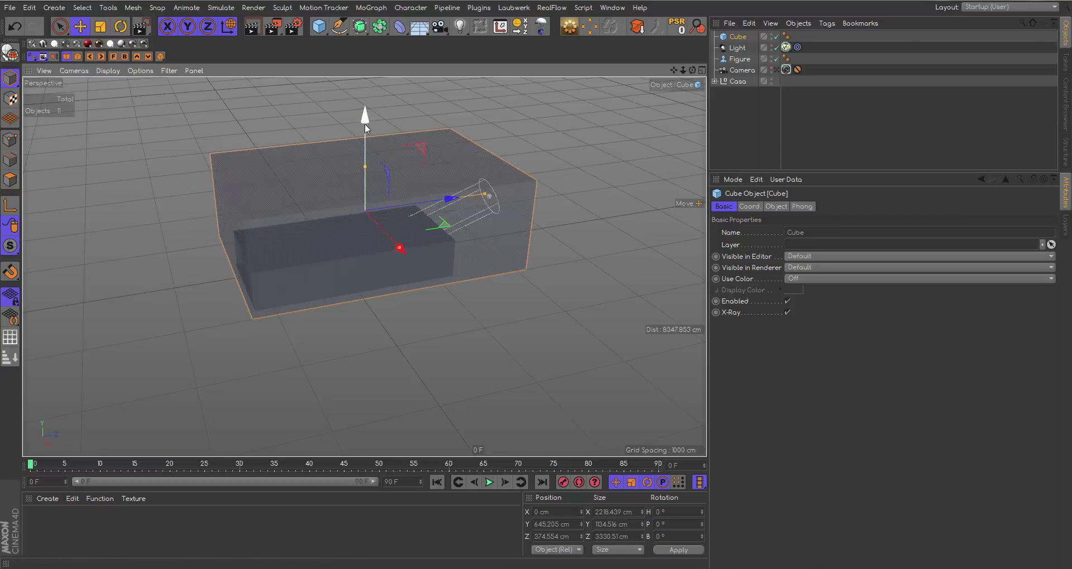
- Lower the cube and shift it sideways to X 233.928 cm
{"action": "left_click_drag", "start_coordinate": [366, 126], "coordinate": [361, 134]}
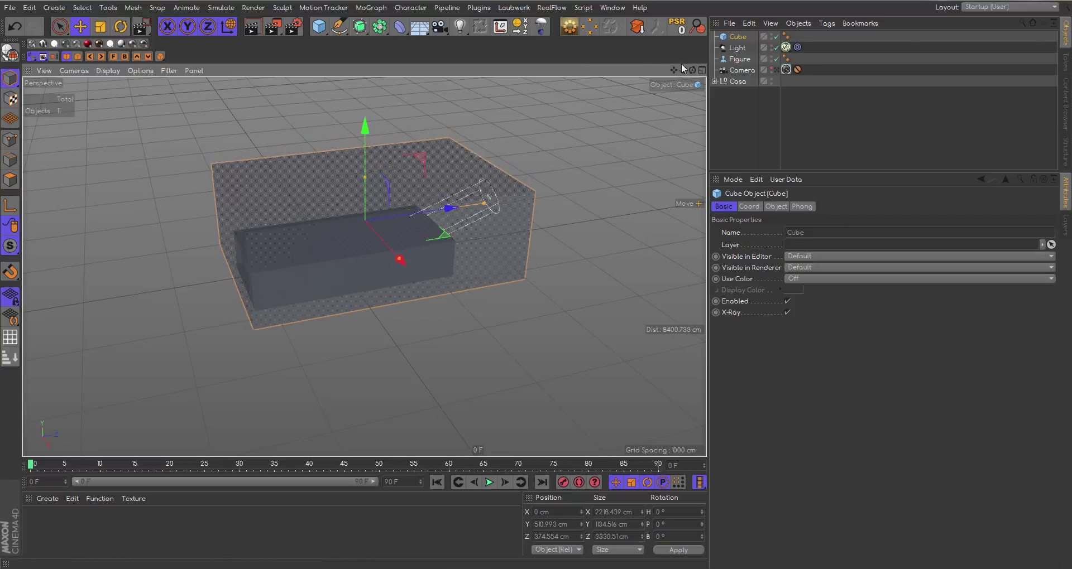
{"action": "left_click_drag", "start_coordinate": [692, 69], "coordinate": [592, 134]}
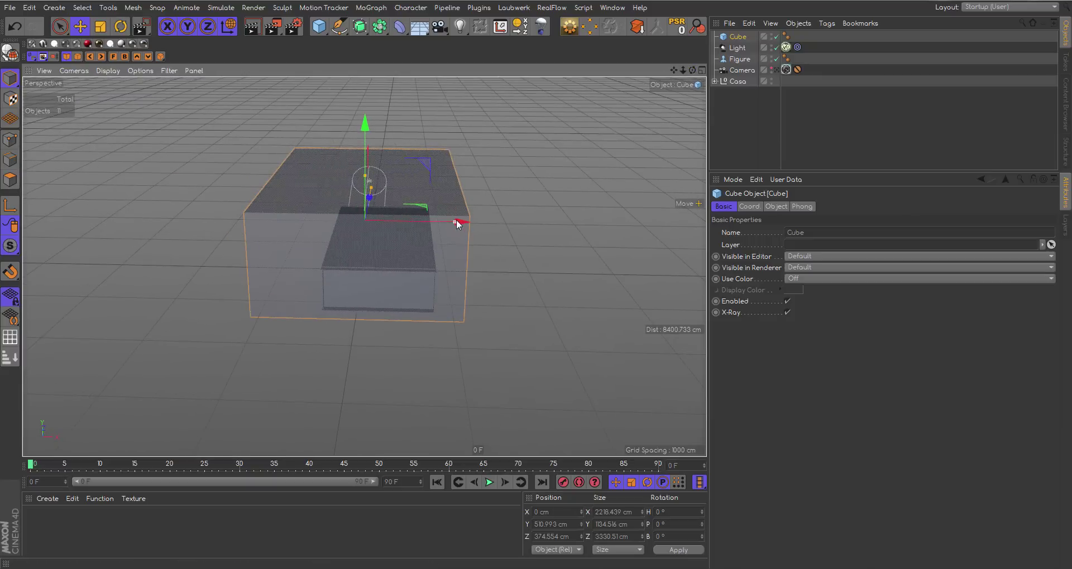
{"action": "left_click_drag", "start_coordinate": [457, 219], "coordinate": [474, 220]}
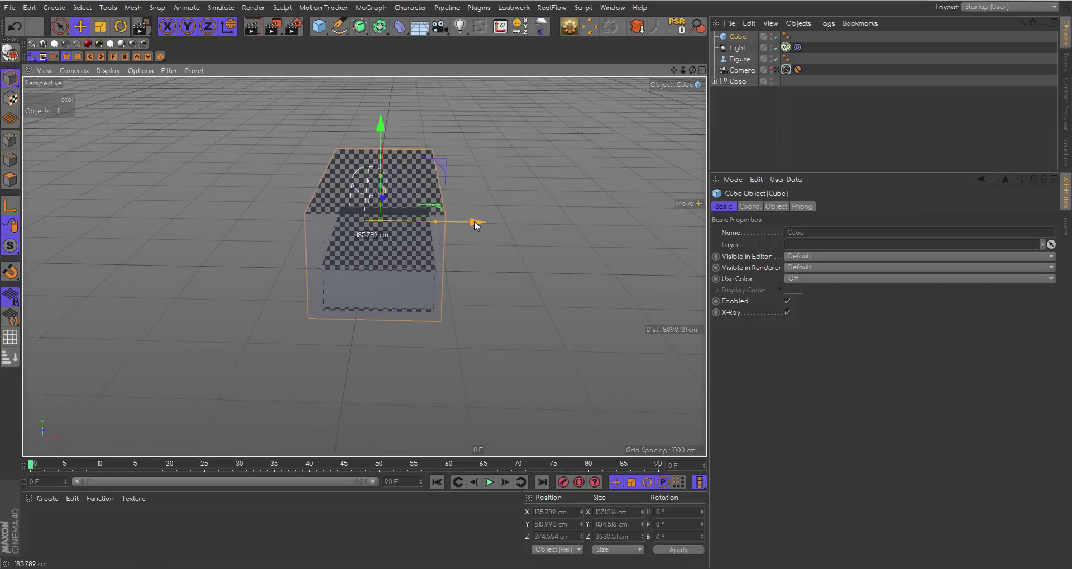
{"action": "left_click_drag", "start_coordinate": [474, 220], "coordinate": [474, 220]}
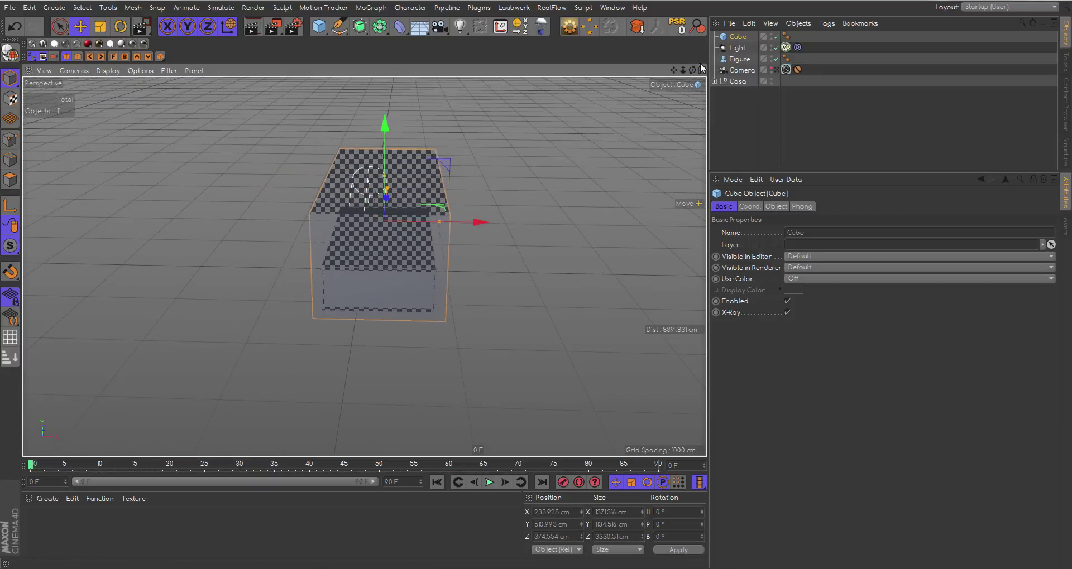
- Resize the cube to Y 1156.971 and Z 3759.483 cm, then switch X-Ray off
{"action": "left_click_drag", "start_coordinate": [368, 181], "coordinate": [430, 274], "text": "alt"}
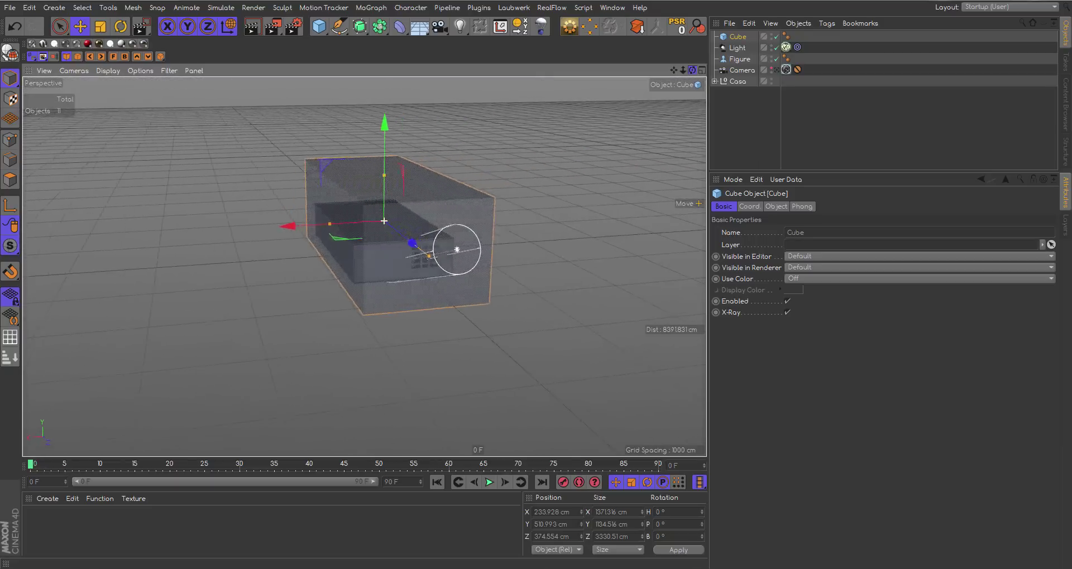
{"action": "left_click_drag", "start_coordinate": [384, 220], "coordinate": [593, 177], "text": "alt"}
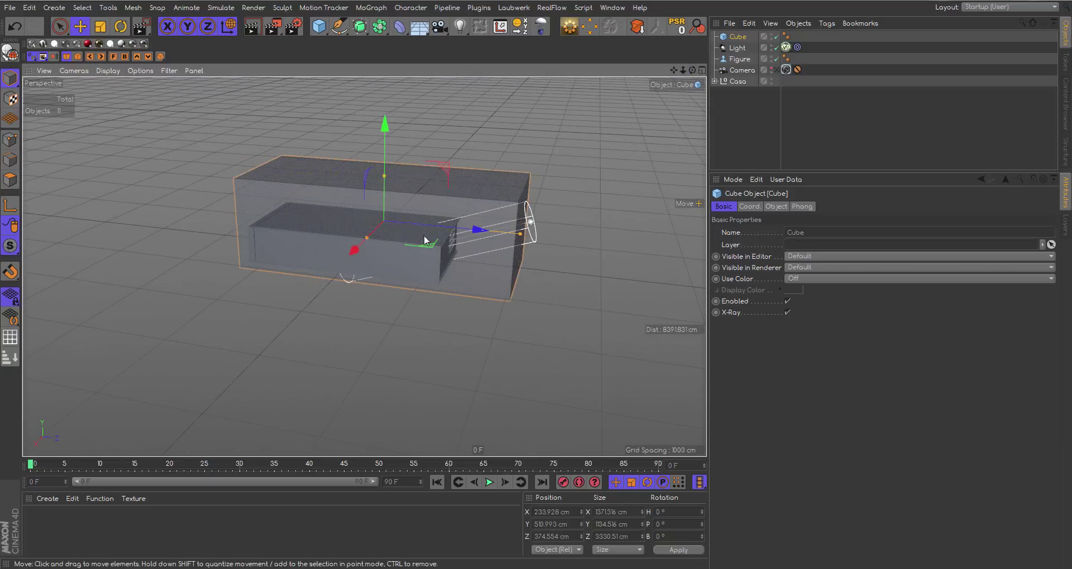
{"action": "left_click_drag", "start_coordinate": [525, 240], "coordinate": [447, 232]}
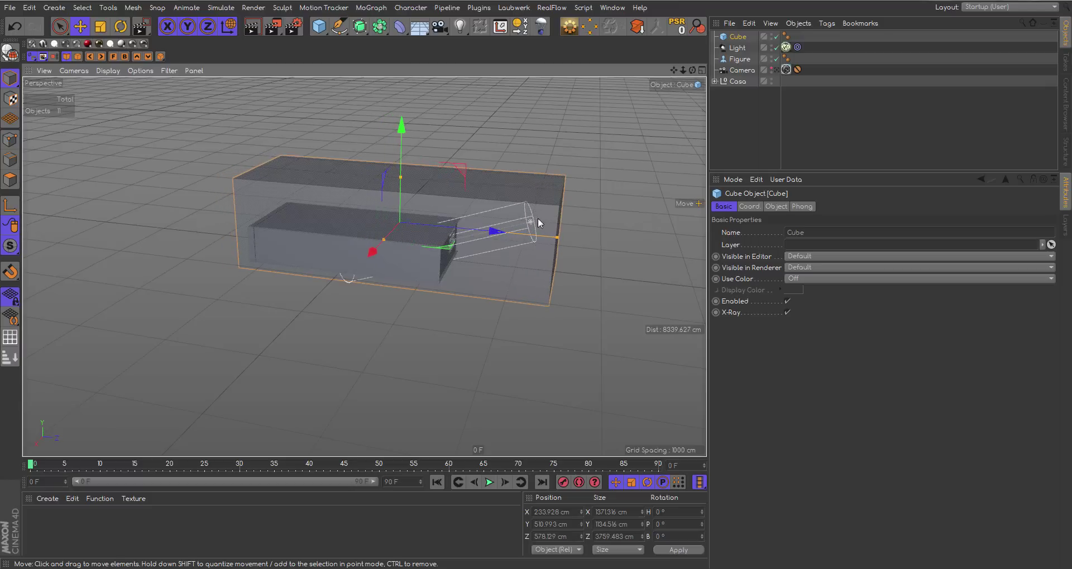
{"action": "left_click_drag", "start_coordinate": [692, 70], "coordinate": [500, 113]}
{"action": "left_click_drag", "start_coordinate": [400, 177], "coordinate": [401, 185]}
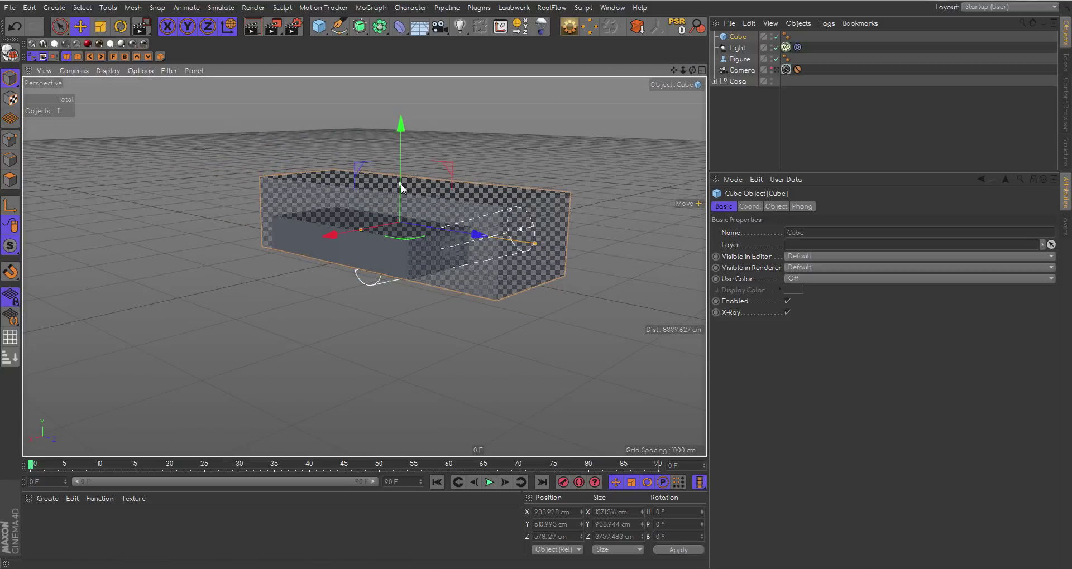
{"action": "left_click_drag", "start_coordinate": [405, 126], "coordinate": [403, 142]}
{"action": "left_click_drag", "start_coordinate": [401, 202], "coordinate": [402, 192]}
{"action": "mouse_move", "coordinate": [691, 69]}
{"action": "left_mouse_down"}
{"action": "mouse_move", "coordinate": [670, 74]}
{"action": "mouse_move", "coordinate": [684, 72]}
{"action": "left_mouse_up"}
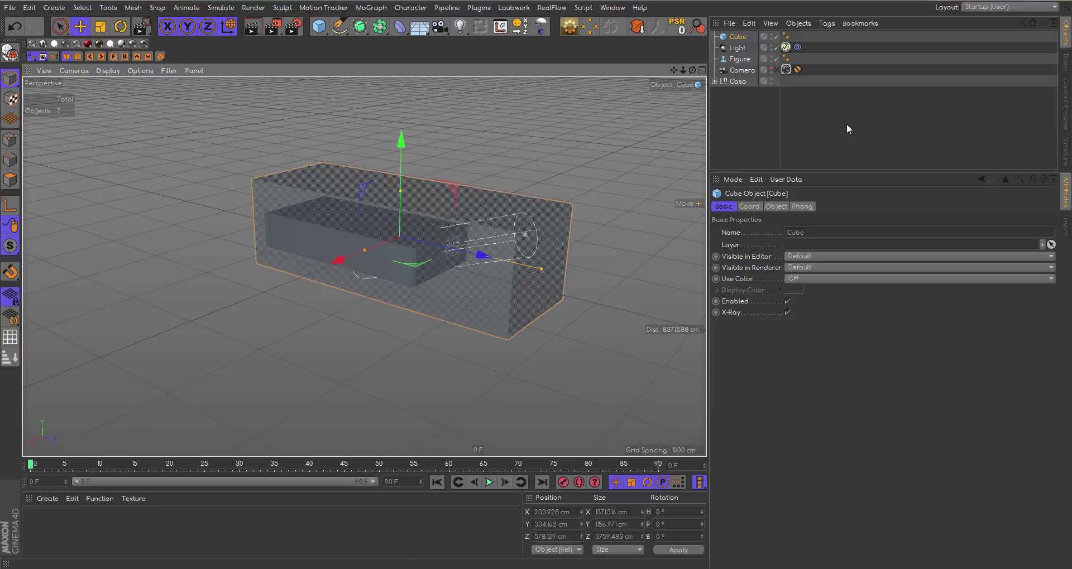
{"action": "left_click", "coordinate": [787, 312]}
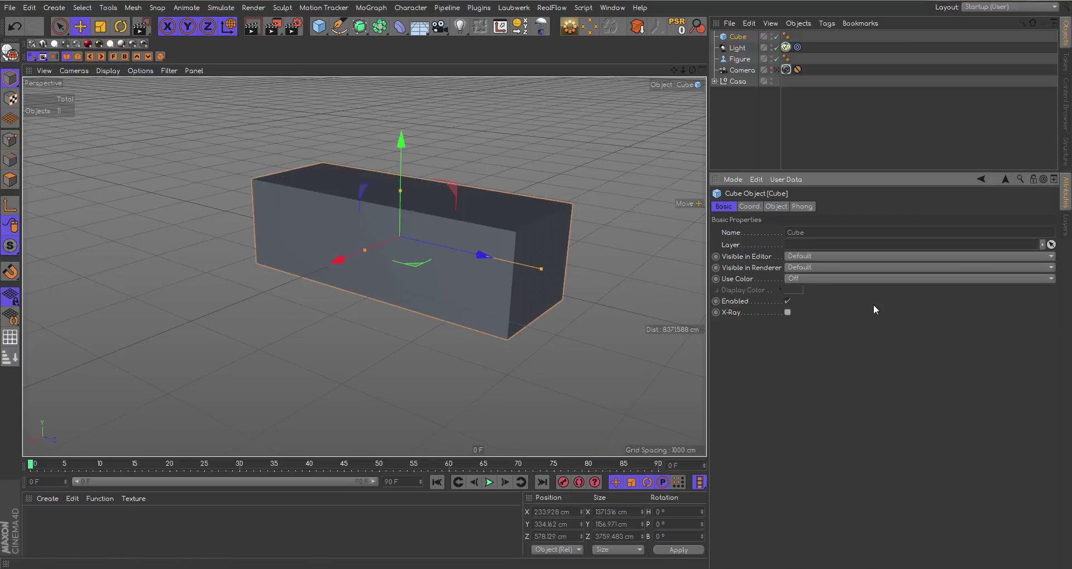
- Look through the scene camera and render the room with the figure
{"action": "left_click", "coordinate": [786, 69]}
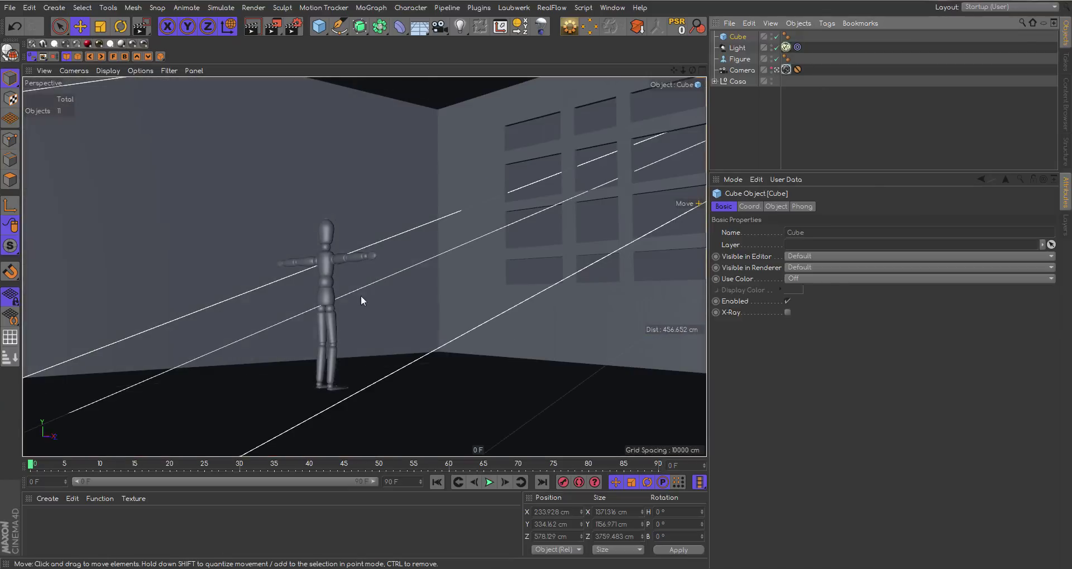
{"action": "left_click", "coordinate": [252, 27]}
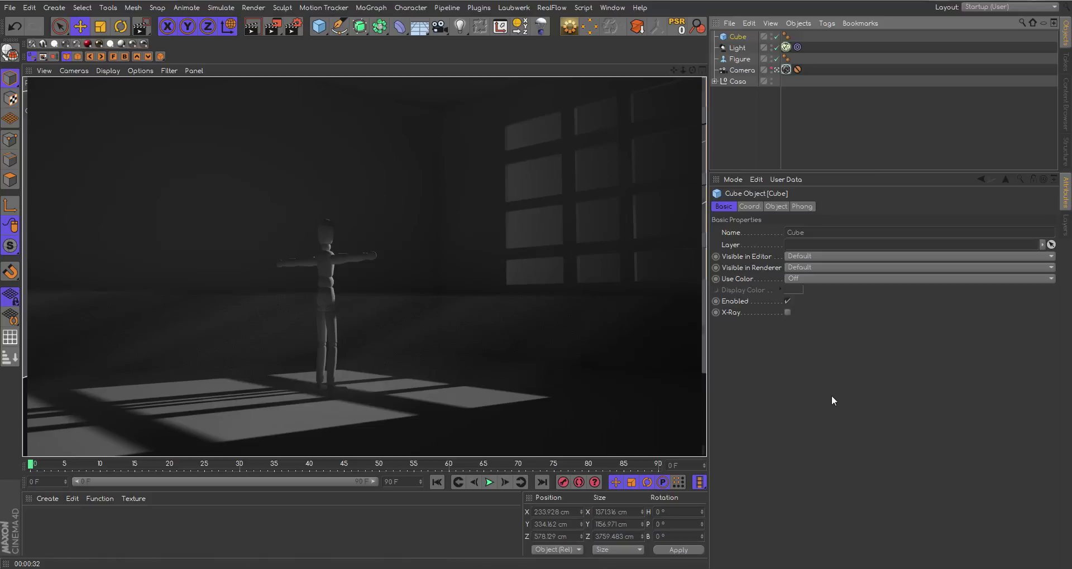
- Assign the Cube to the environment fog's Gizmos field and close Render Settings
{"action": "left_click", "coordinate": [293, 26]}
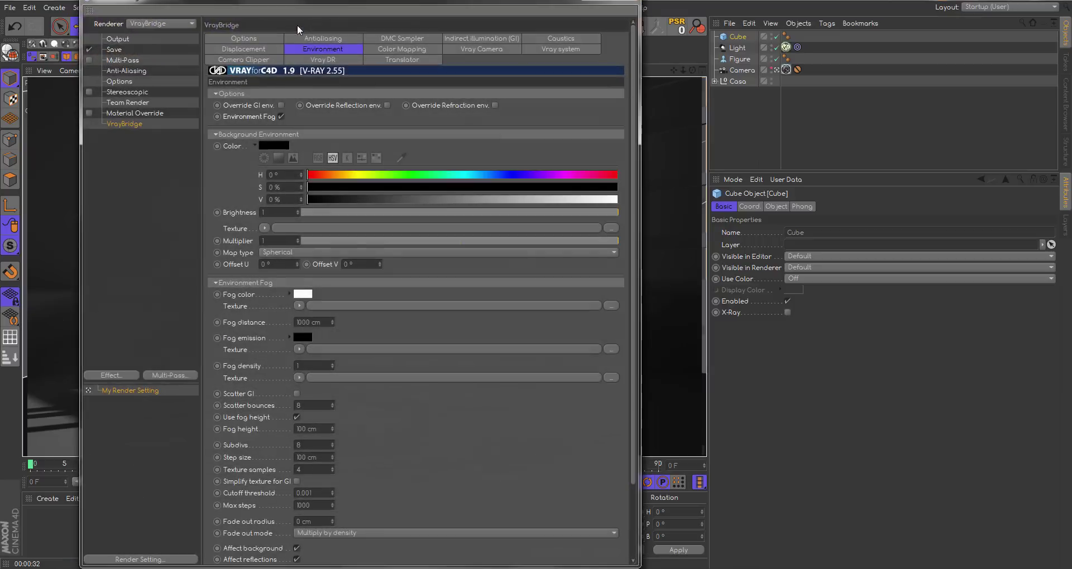
{"action": "scroll", "coordinate": [451, 472], "scroll_direction": "down", "scroll_amount": 3}
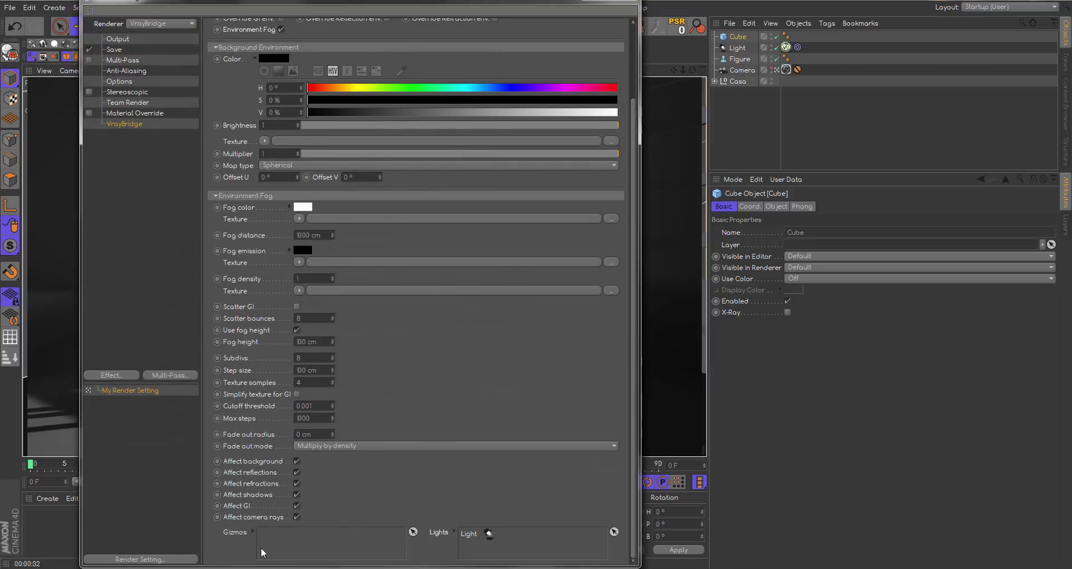
{"action": "left_click_drag", "start_coordinate": [738, 36], "coordinate": [312, 544]}
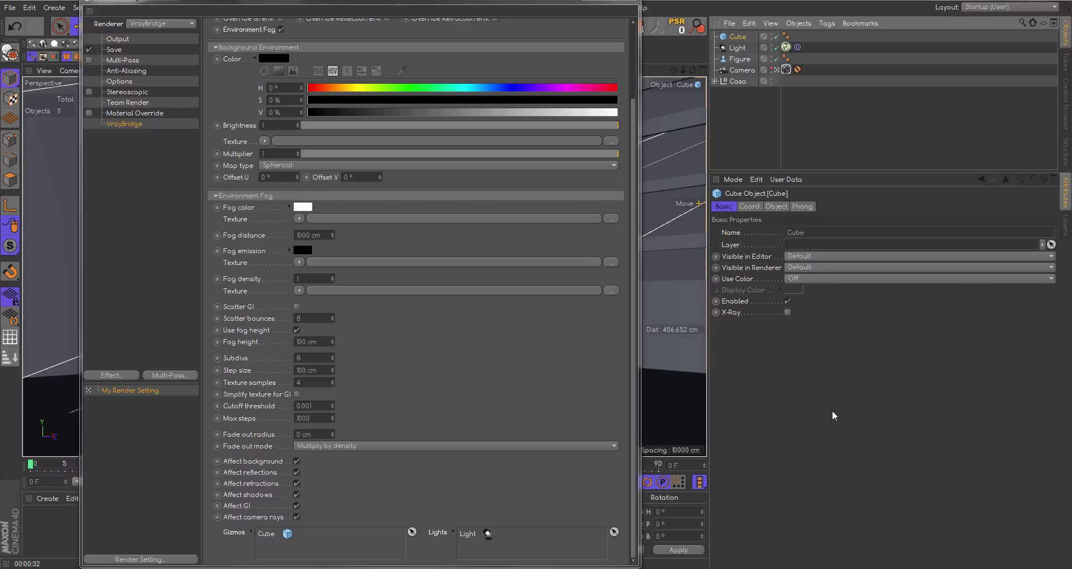
{"action": "left_click", "coordinate": [632, 2]}
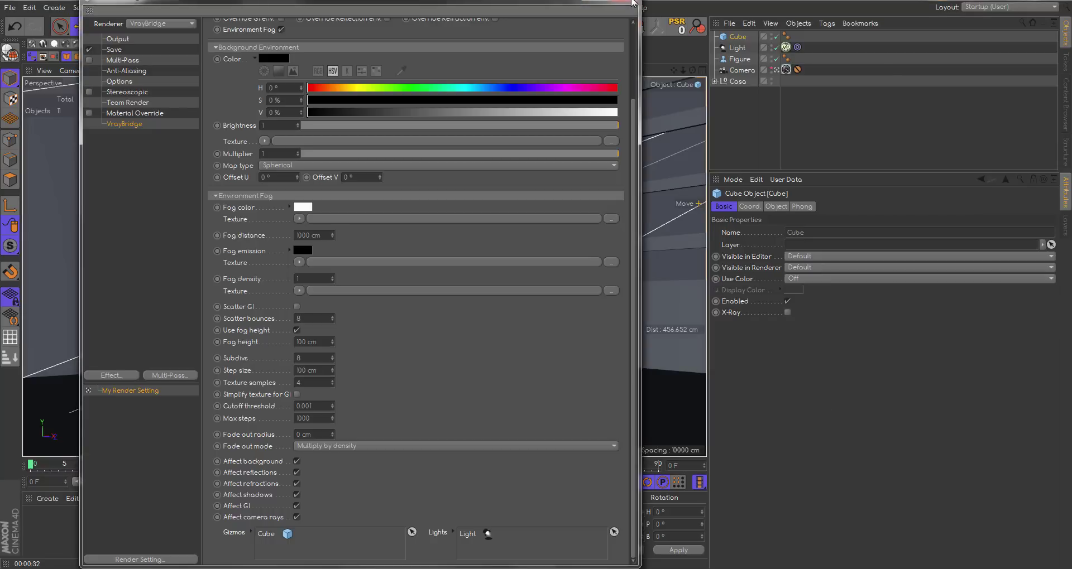
{"action": "left_click", "coordinate": [633, 2]}
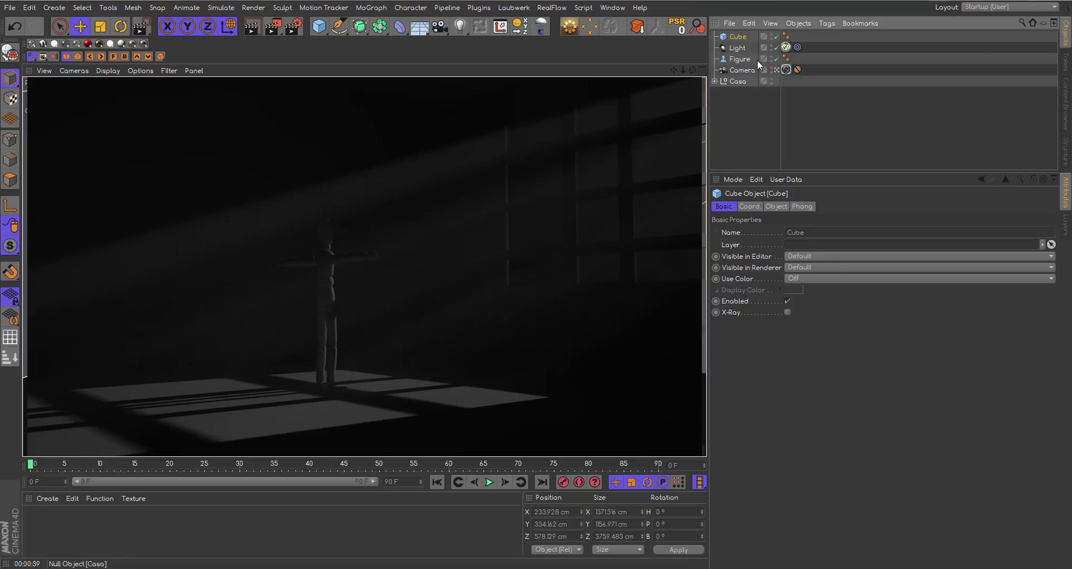
- Set the sun light's V-Ray intensity to 15 and render a region around the windows
{"action": "left_click", "coordinate": [737, 48]}
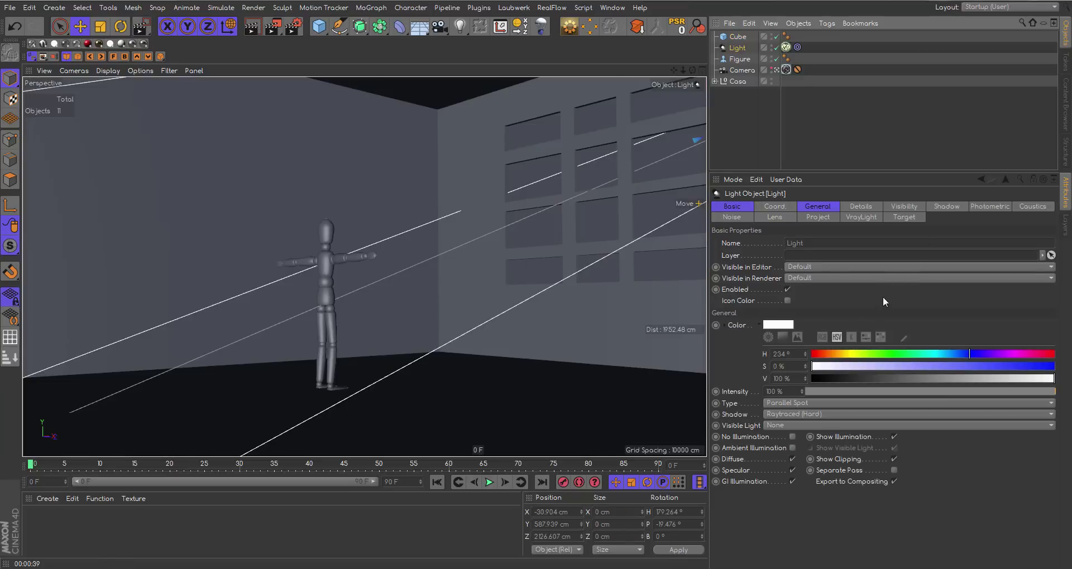
{"action": "left_click", "coordinate": [864, 216]}
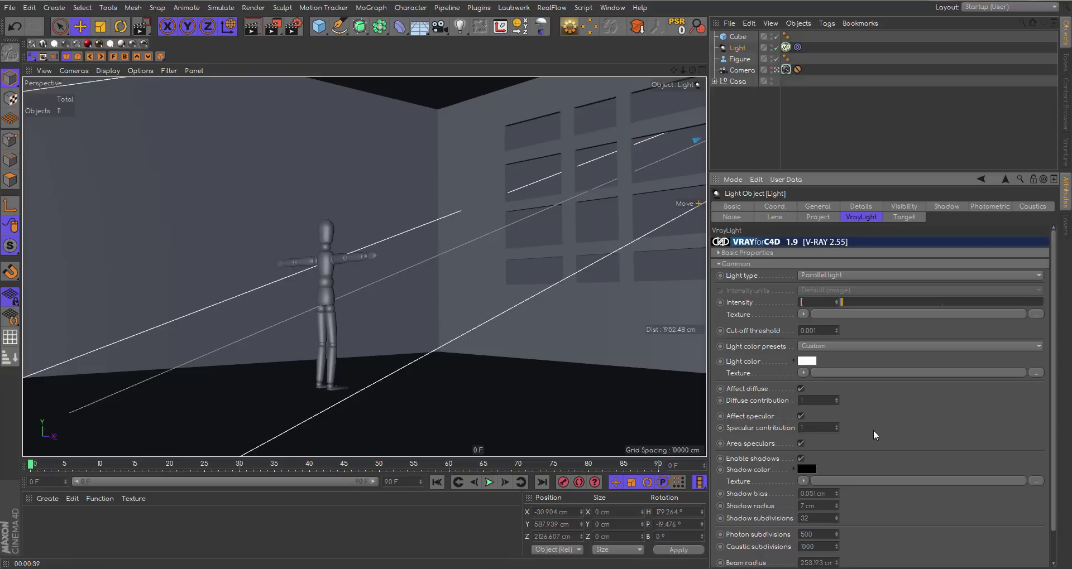
{"action": "type", "text": "15"}
{"action": "key", "text": "Return"}
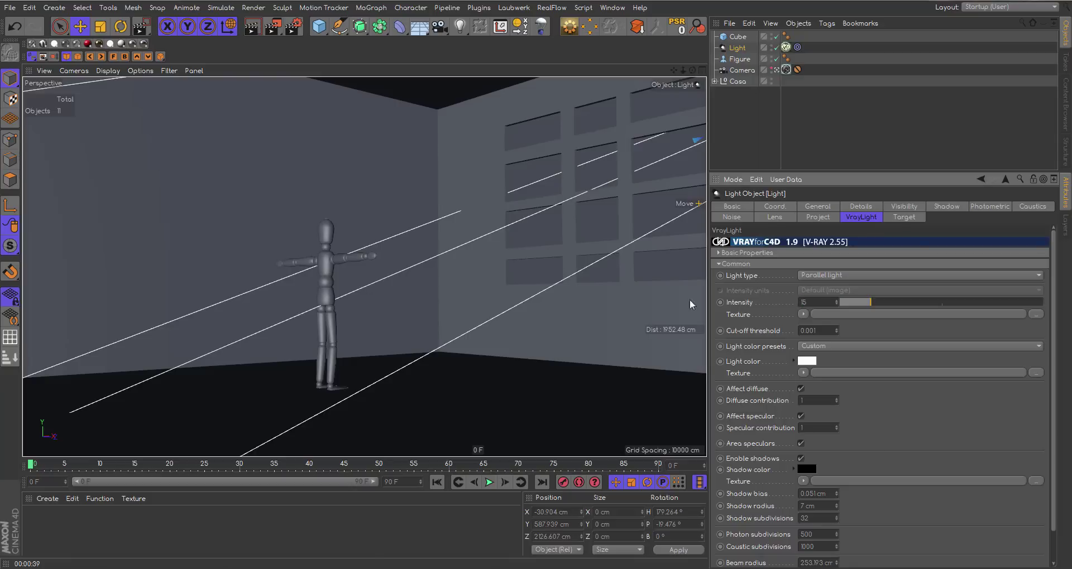
{"action": "left_click_drag", "start_coordinate": [293, 29], "coordinate": [335, 45]}
{"action": "left_click_drag", "start_coordinate": [455, 140], "coordinate": [646, 300]}
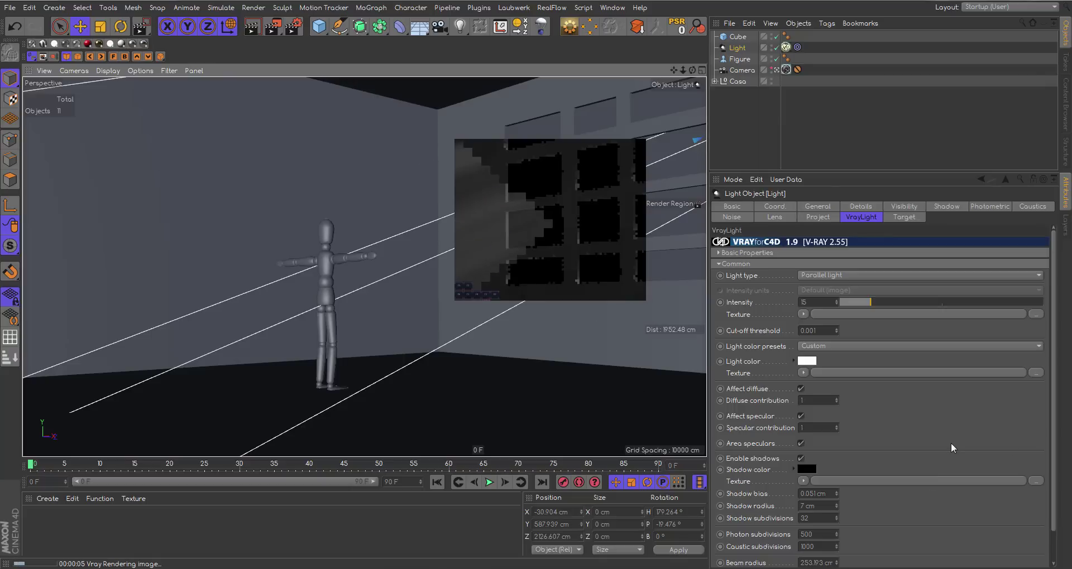
- Raise the light intensity to 20 and re-render the window region
{"action": "left_click", "coordinate": [875, 414]}
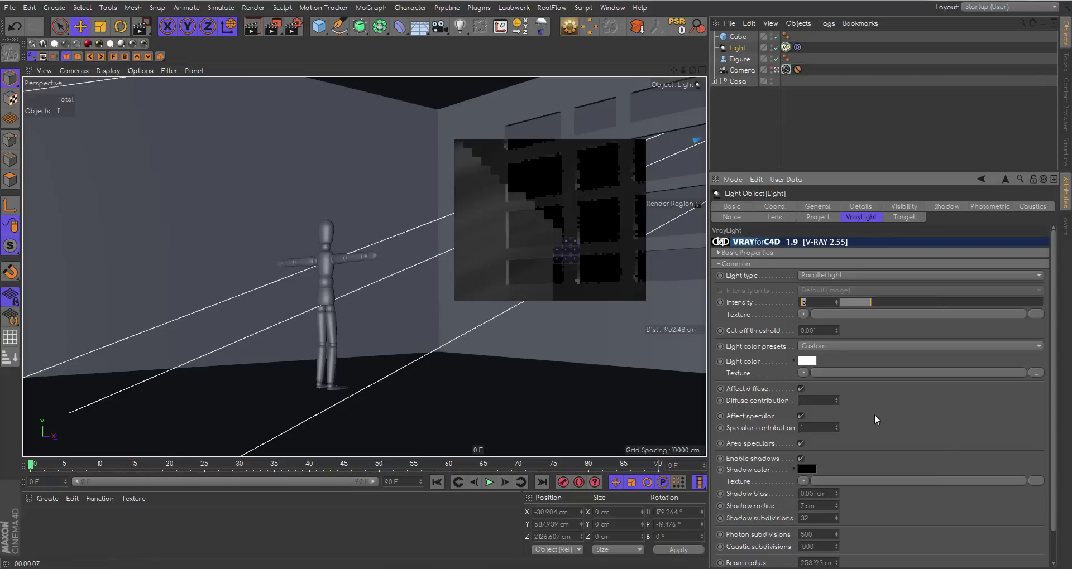
{"action": "type", "text": "20"}
{"action": "key", "text": "Return"}
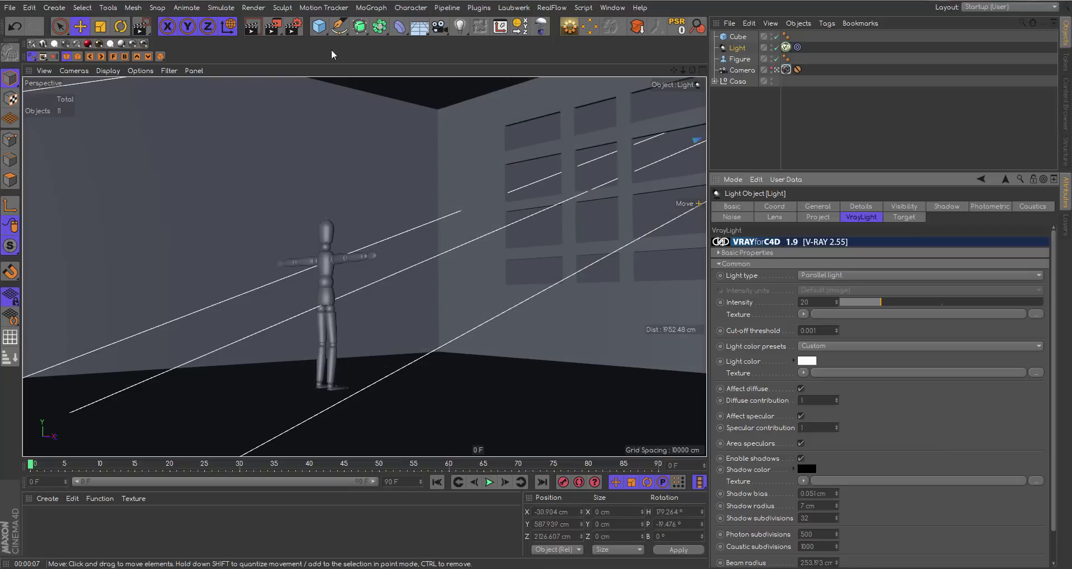
{"action": "left_click_drag", "start_coordinate": [274, 29], "coordinate": [335, 41]}
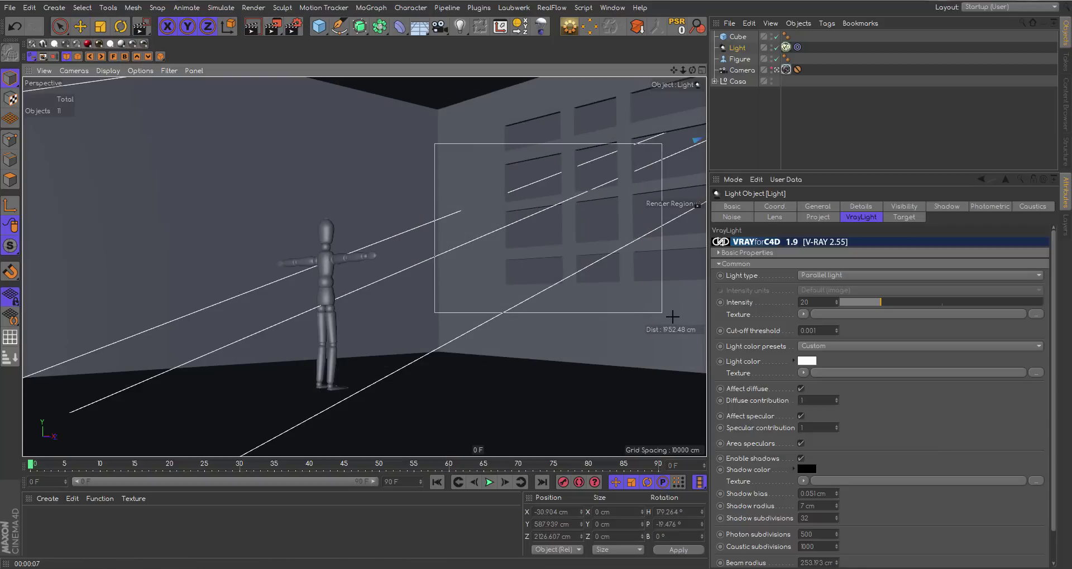
{"action": "left_click_drag", "start_coordinate": [434, 142], "coordinate": [663, 313]}
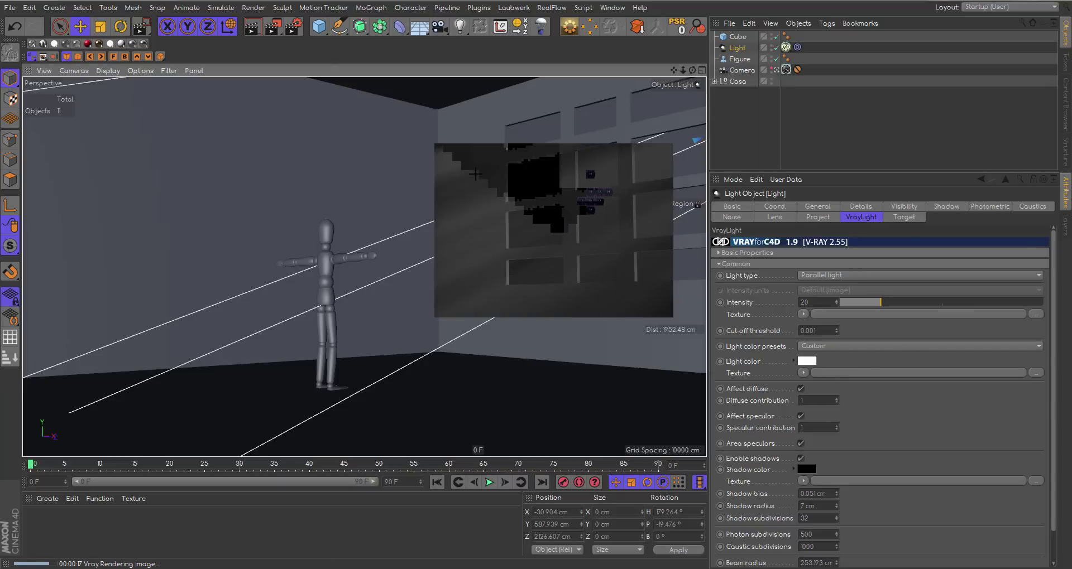
- Change the fog colour to a light cyan at about 42% saturation
{"action": "left_click", "coordinate": [296, 29]}
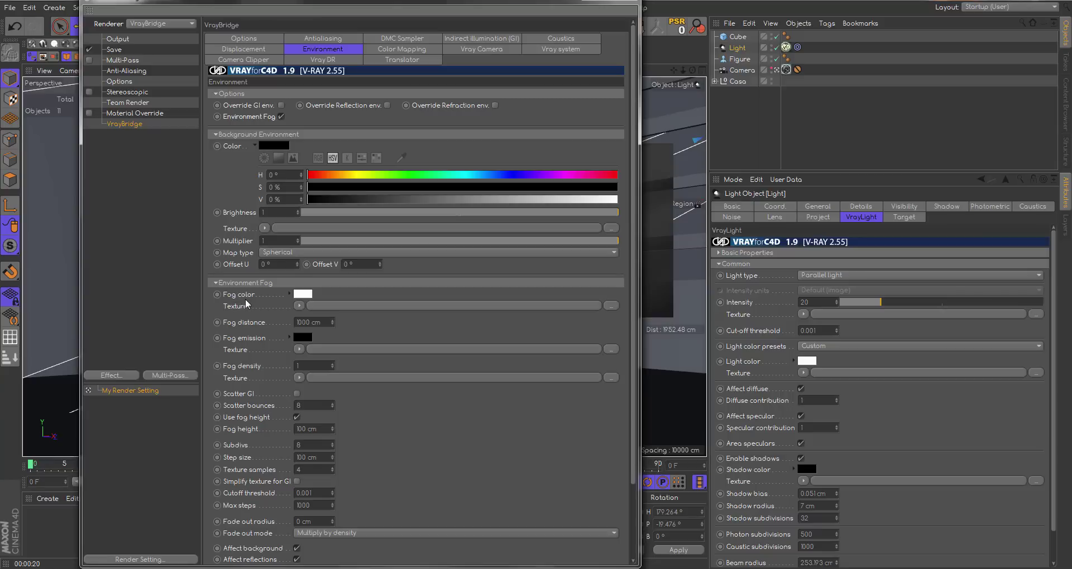
{"action": "left_click", "coordinate": [303, 295]}
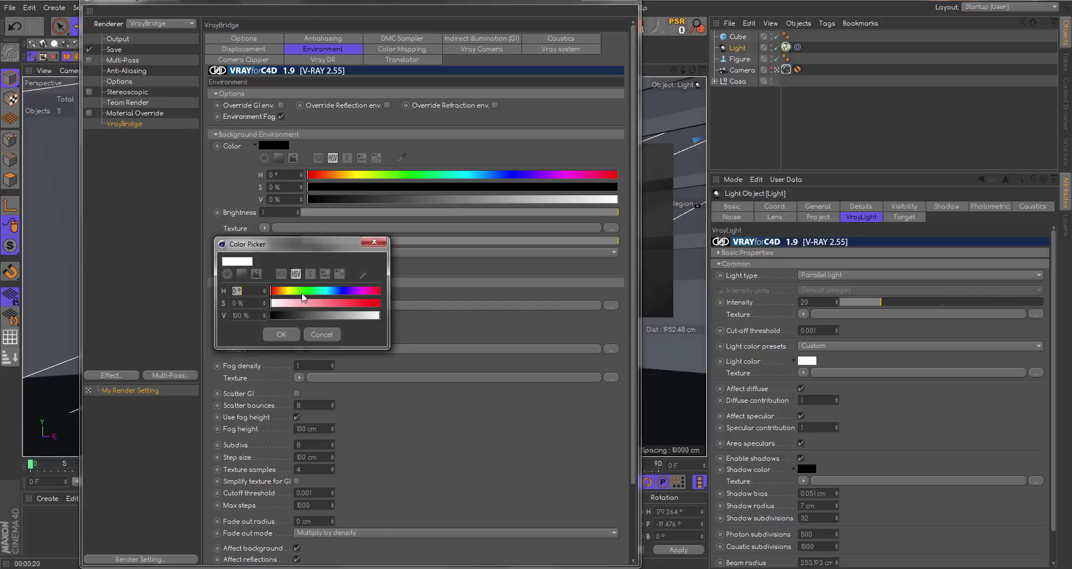
{"action": "left_click", "coordinate": [326, 292]}
{"action": "left_click", "coordinate": [307, 306]}
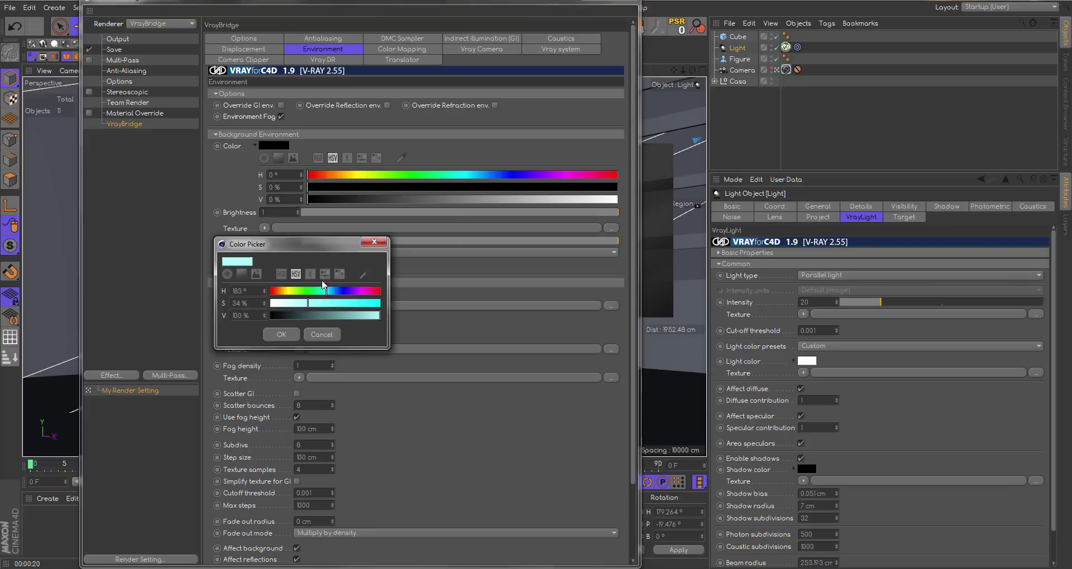
{"action": "left_click_drag", "start_coordinate": [327, 244], "coordinate": [461, 221]}
{"action": "left_click_drag", "start_coordinate": [442, 285], "coordinate": [463, 282]}
{"action": "left_click", "coordinate": [416, 311]}
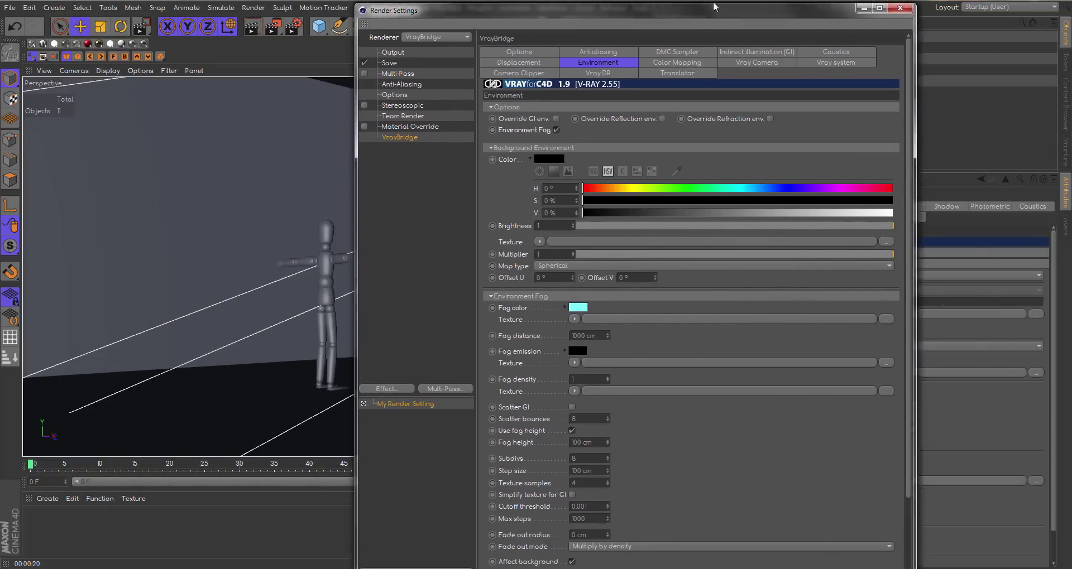
- Restore, narrow and move the Render Settings window right so the viewport shows
{"action": "left_click_drag", "start_coordinate": [383, 3], "coordinate": [658, 1]}
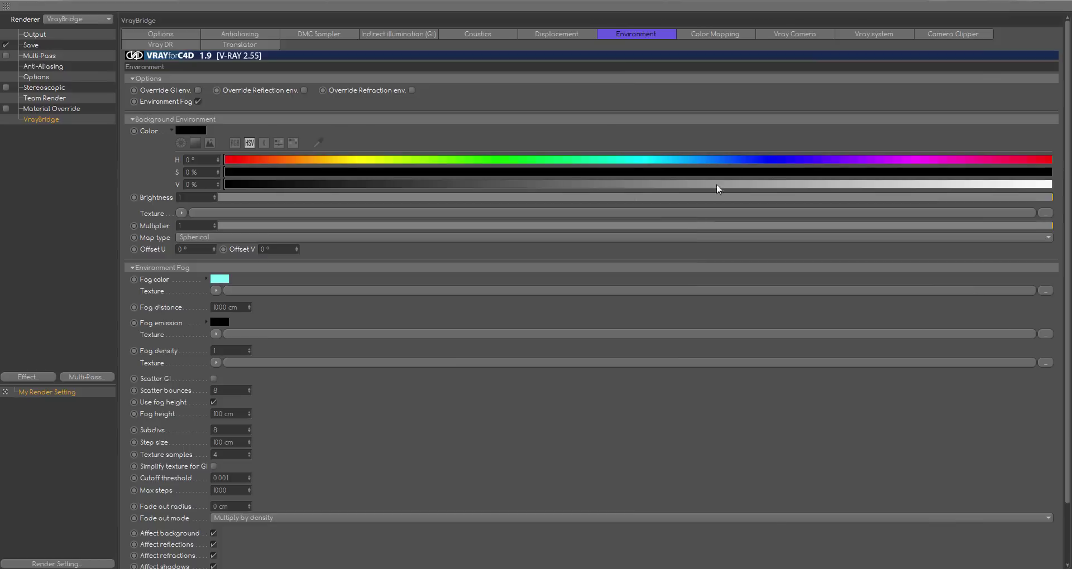
{"action": "left_click", "coordinate": [1035, 1]}
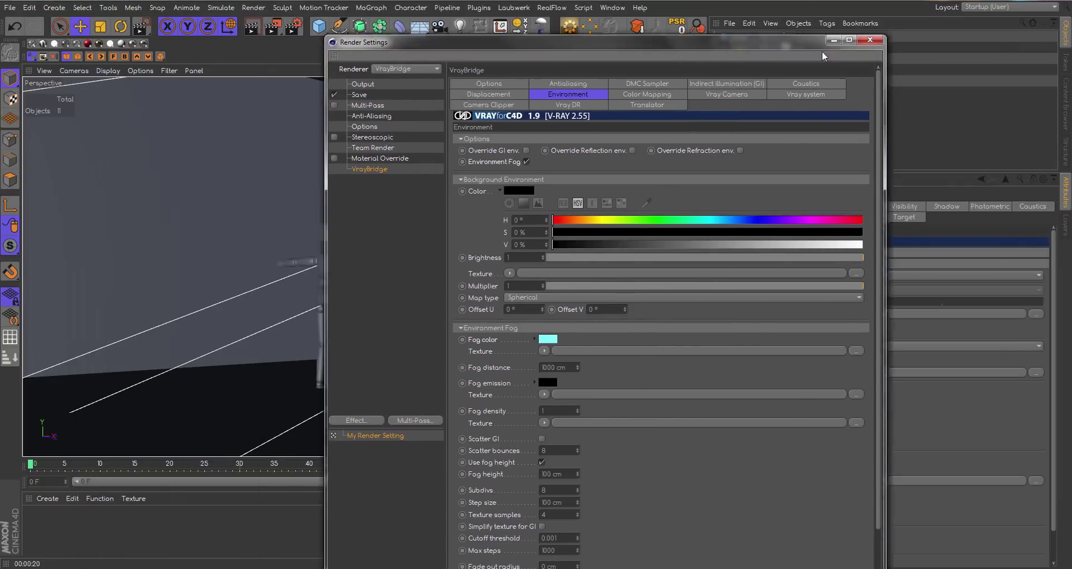
{"action": "left_click_drag", "start_coordinate": [493, 8], "coordinate": [882, 16]}
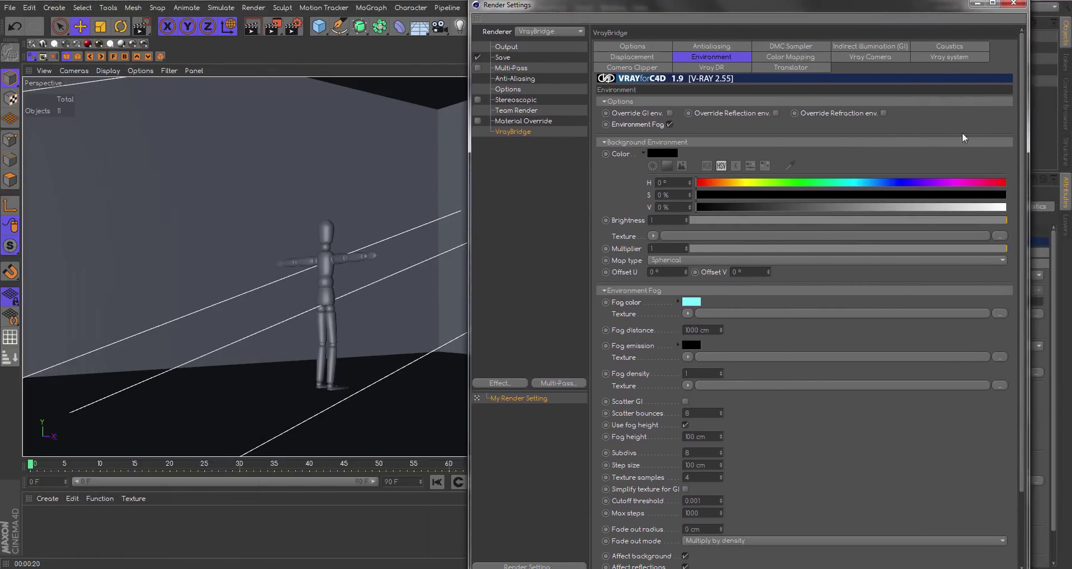
{"action": "left_click_drag", "start_coordinate": [1026, 173], "coordinate": [924, 173]}
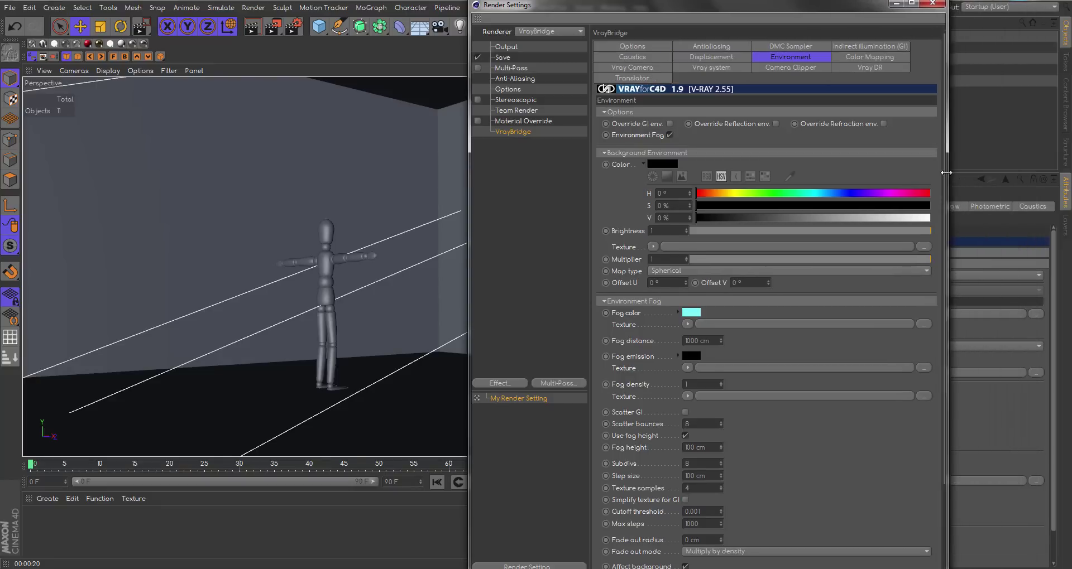
{"action": "left_click_drag", "start_coordinate": [738, 7], "coordinate": [865, 0]}
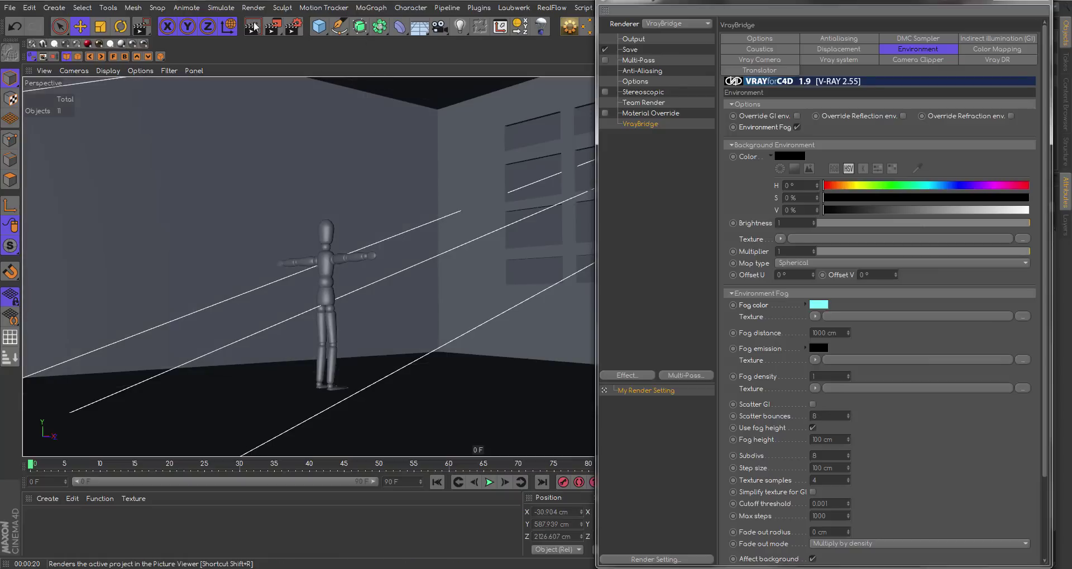
- Render a test region over the figure and windows to preview the cyan fog's sunbeams
{"action": "left_click_drag", "start_coordinate": [687, 6], "coordinate": [748, 11]}
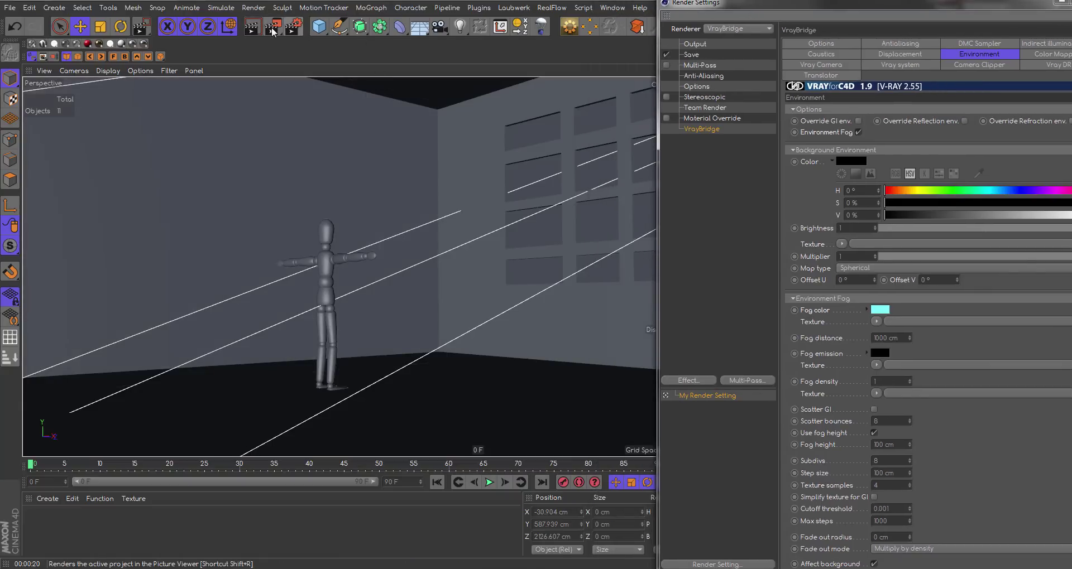
{"action": "left_click_drag", "start_coordinate": [273, 26], "coordinate": [335, 43]}
{"action": "left_click_drag", "start_coordinate": [325, 93], "coordinate": [591, 316]}
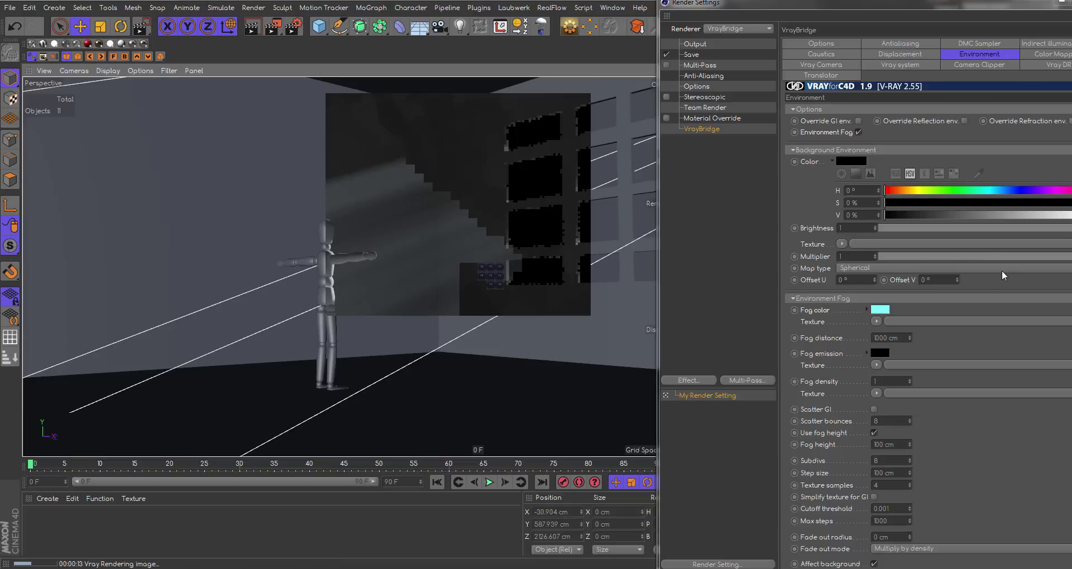
{"action": "left_click_drag", "start_coordinate": [899, 17], "coordinate": [824, 15]}
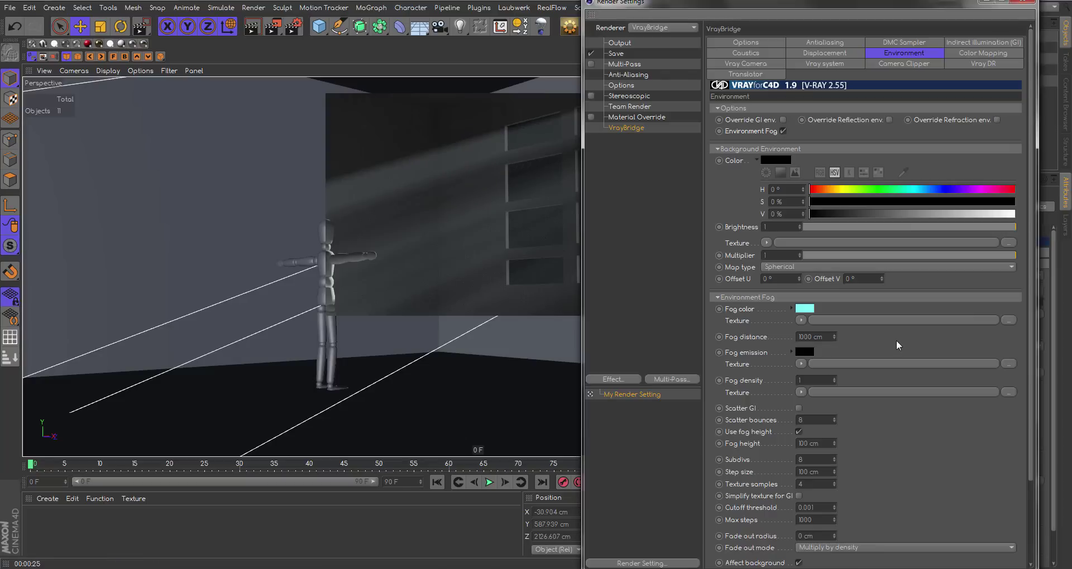
- Nudge the cyan fog colour's hue to about 175°
{"action": "left_click", "coordinate": [804, 308]}
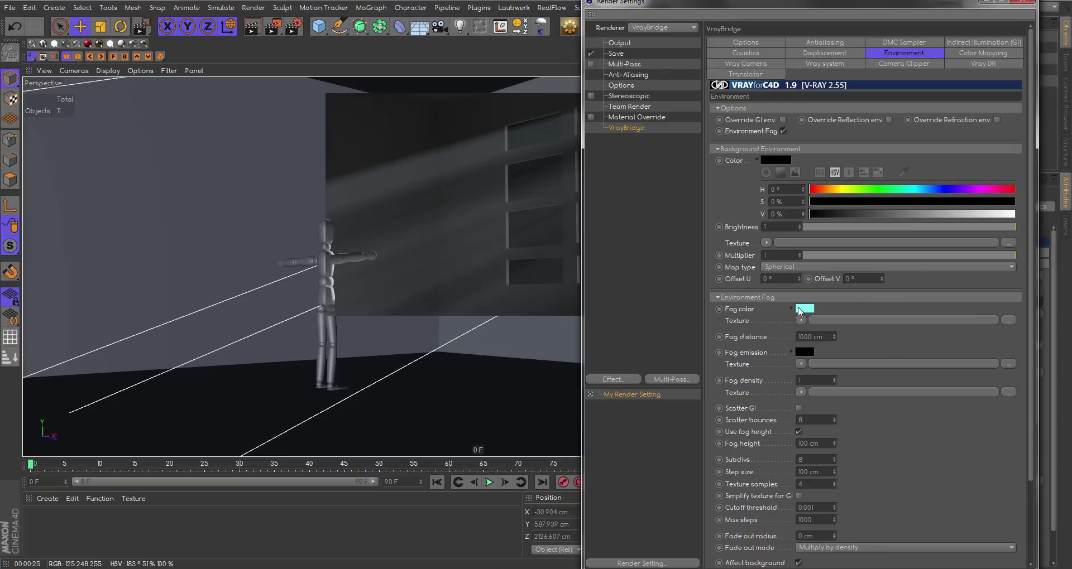
{"action": "left_click", "coordinate": [821, 308]}
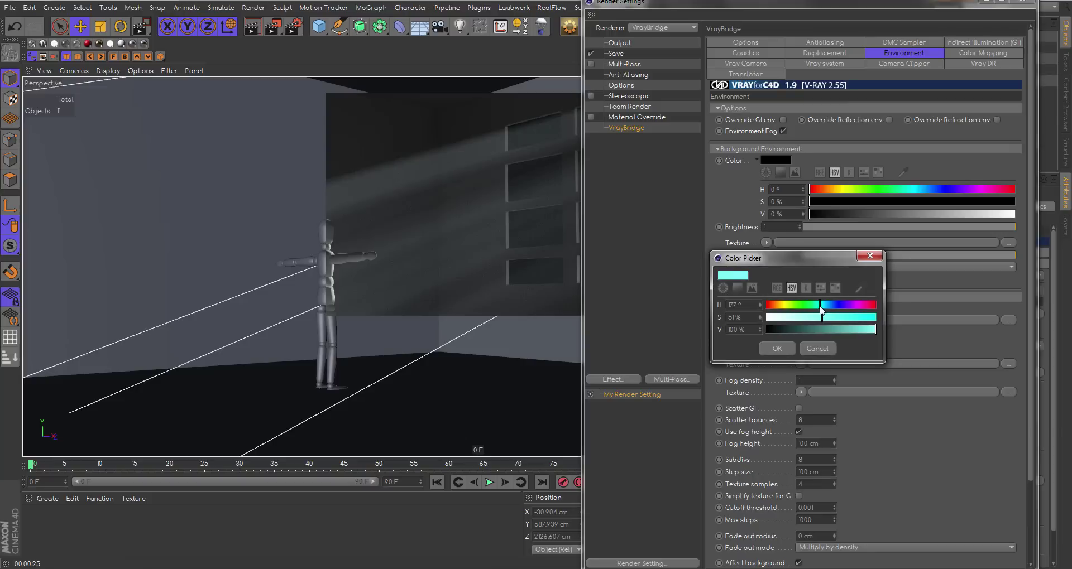
{"action": "mouse_move", "coordinate": [821, 309]}
{"action": "left_mouse_down"}
{"action": "mouse_move", "coordinate": [833, 324]}
{"action": "mouse_move", "coordinate": [823, 311]}
{"action": "left_mouse_up"}
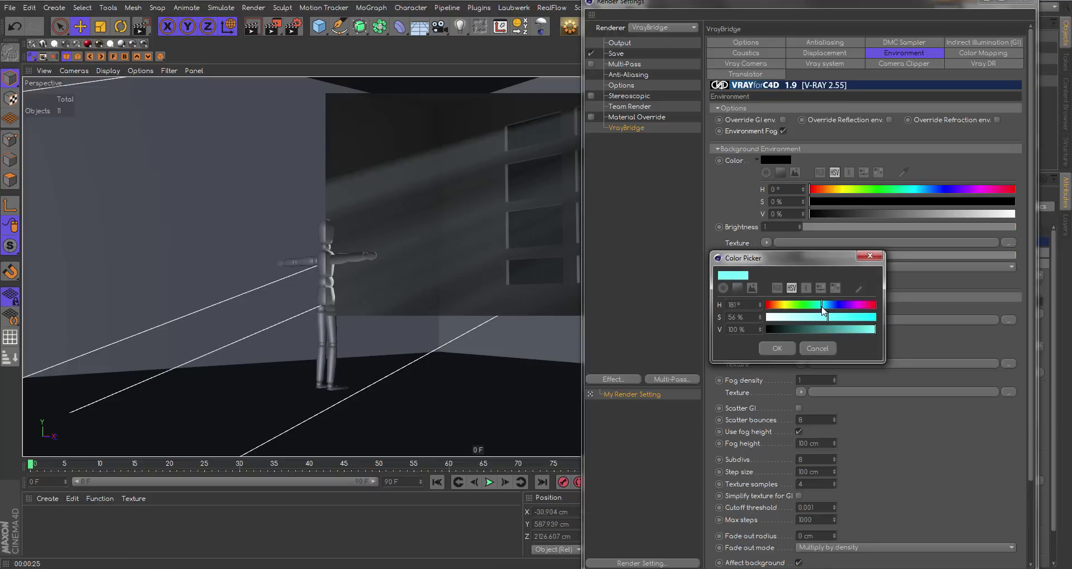
{"action": "left_click", "coordinate": [780, 347]}
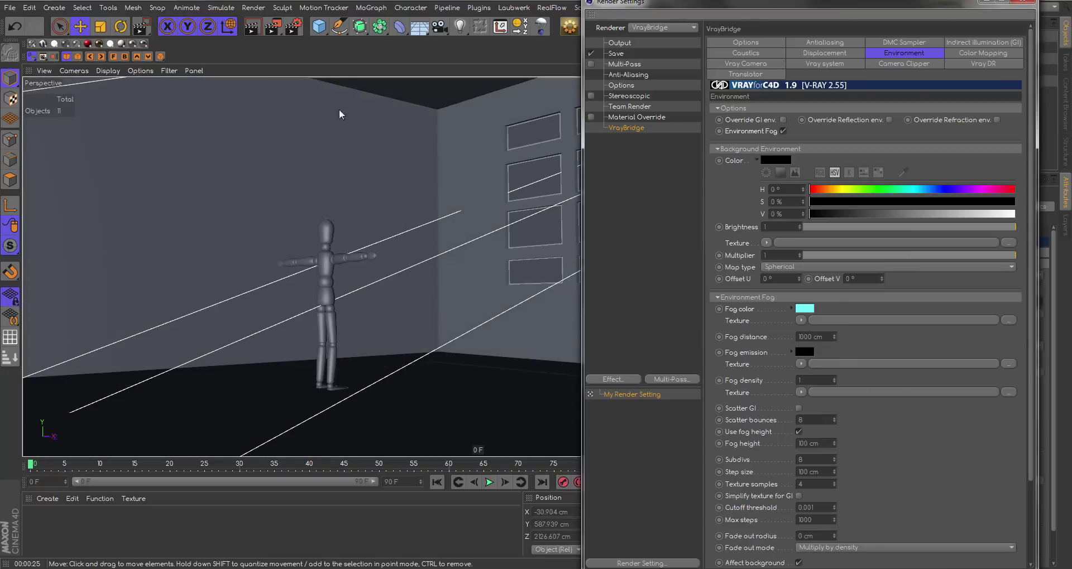
- Set the fog emission to pure red and render a preview region
{"action": "left_click", "coordinate": [804, 352]}
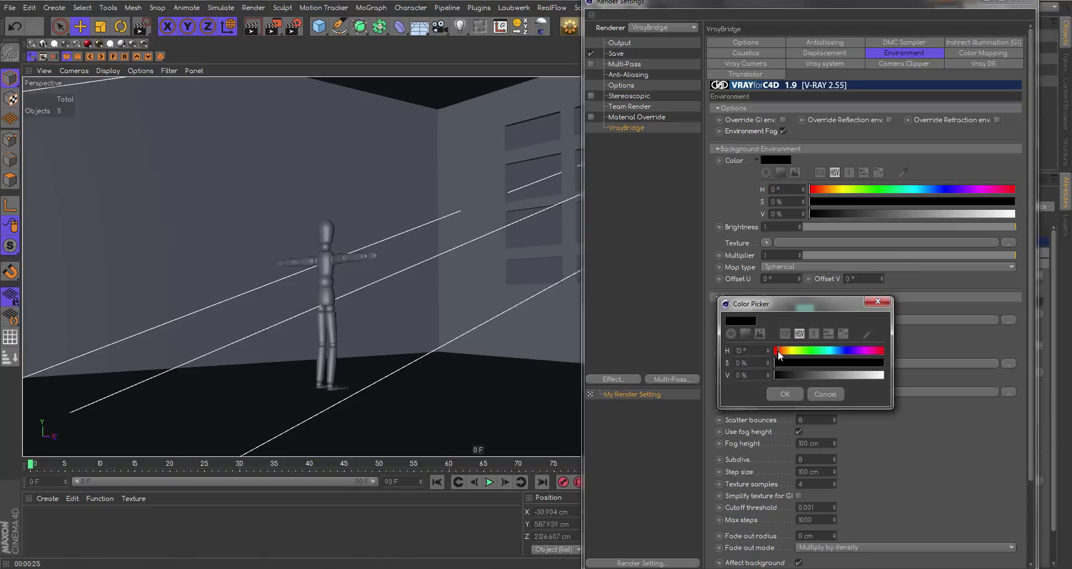
{"action": "mouse_move", "coordinate": [785, 363]}
{"action": "left_mouse_down"}
{"action": "mouse_move", "coordinate": [883, 364]}
{"action": "mouse_move", "coordinate": [884, 375]}
{"action": "left_mouse_up"}
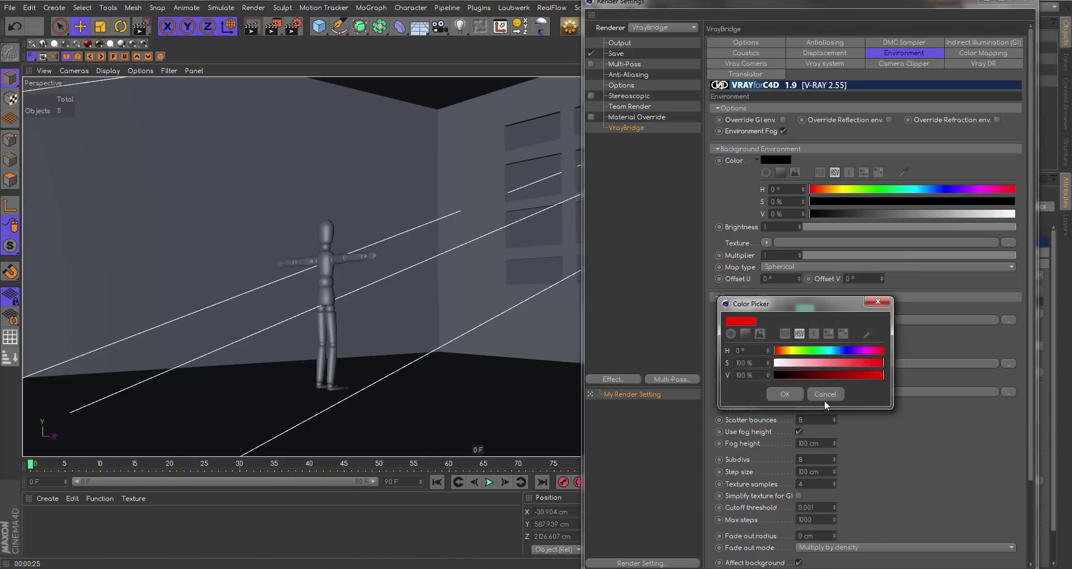
{"action": "left_click", "coordinate": [795, 394]}
{"action": "left_click_drag", "start_coordinate": [271, 26], "coordinate": [329, 43]}
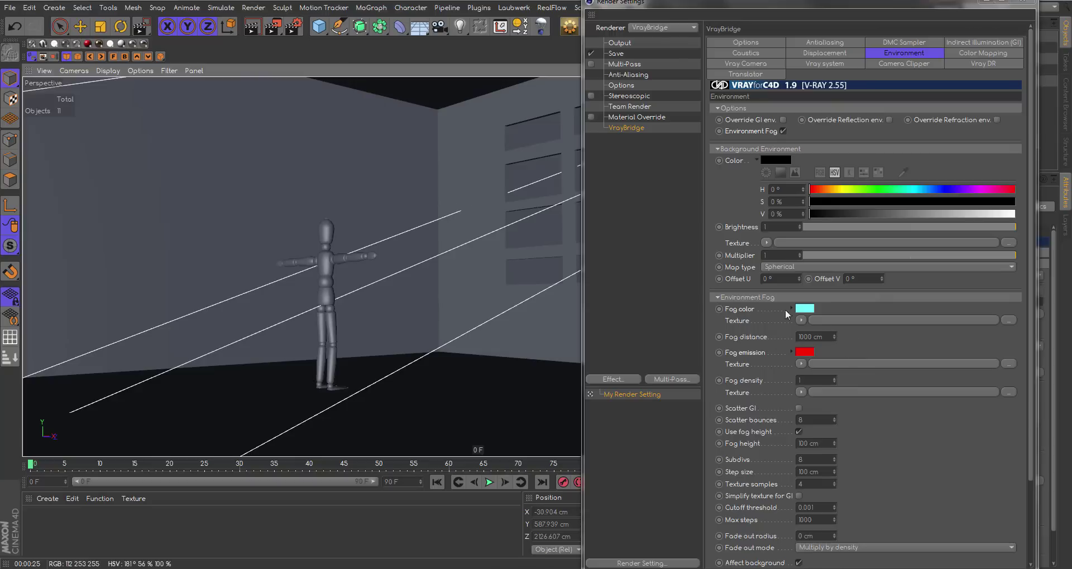
{"action": "left_click_drag", "start_coordinate": [335, 152], "coordinate": [571, 280]}
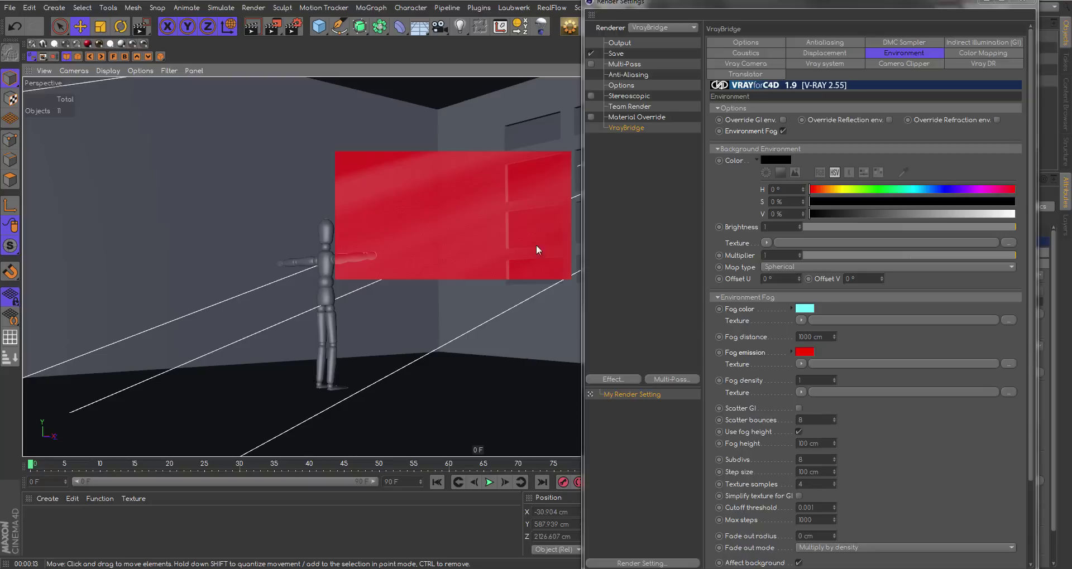
- Reset the fog emission to black and render a region of the room
{"action": "left_click", "coordinate": [803, 352]}
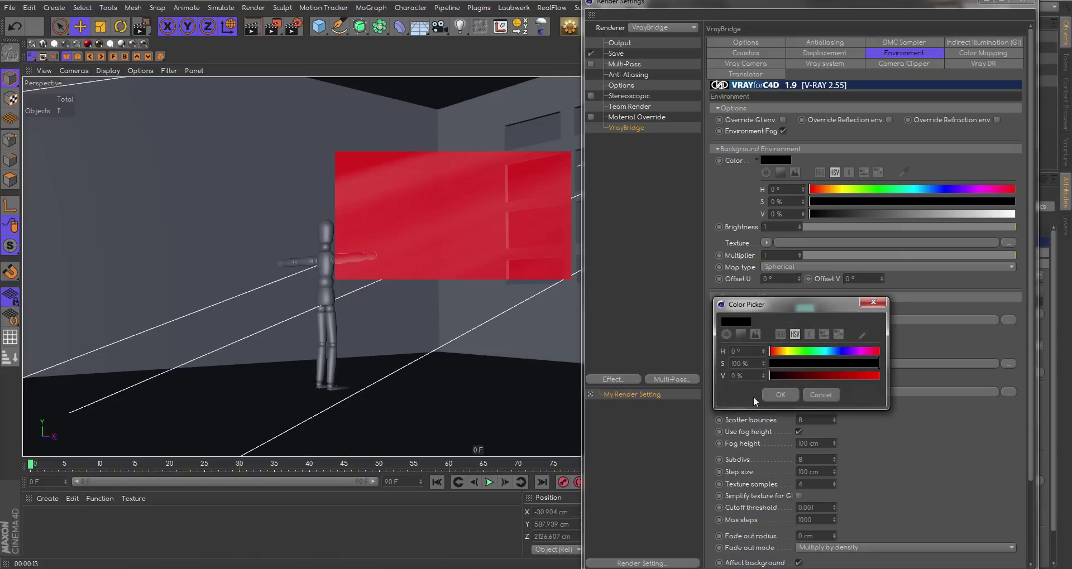
{"action": "left_click", "coordinate": [781, 396]}
{"action": "left_click", "coordinate": [273, 26]}
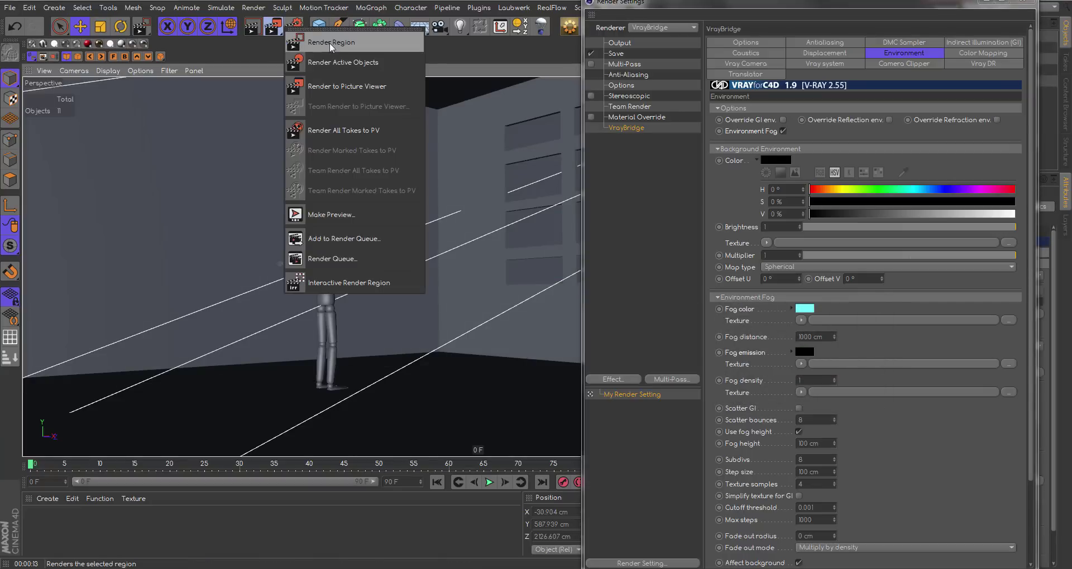
{"action": "left_click", "coordinate": [334, 42]}
{"action": "left_click_drag", "start_coordinate": [337, 134], "coordinate": [567, 321]}
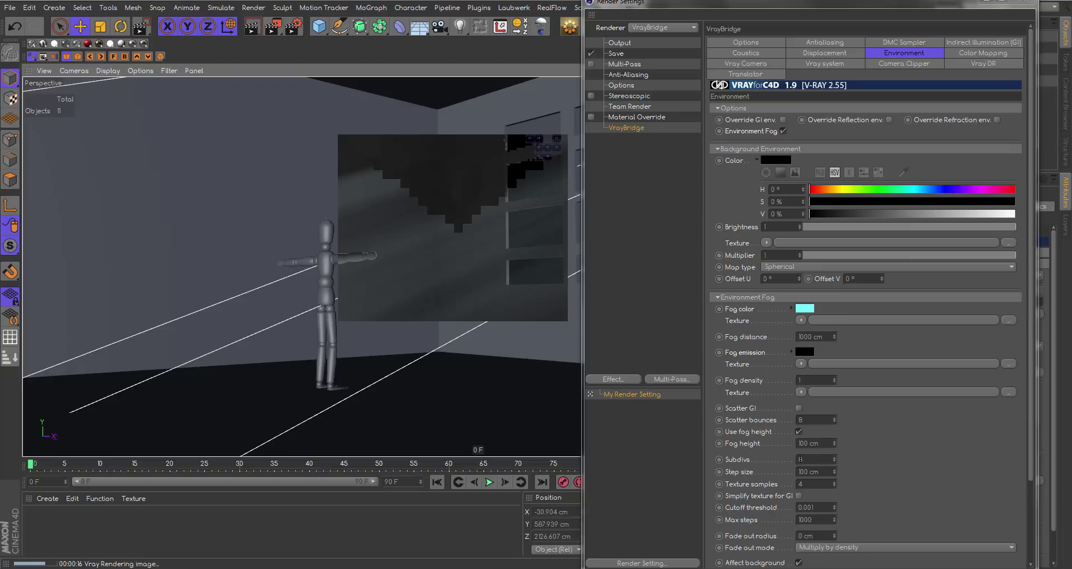
- Select the fog Subdivs value and render a region around the figure's body
{"action": "left_click", "coordinate": [812, 459]}
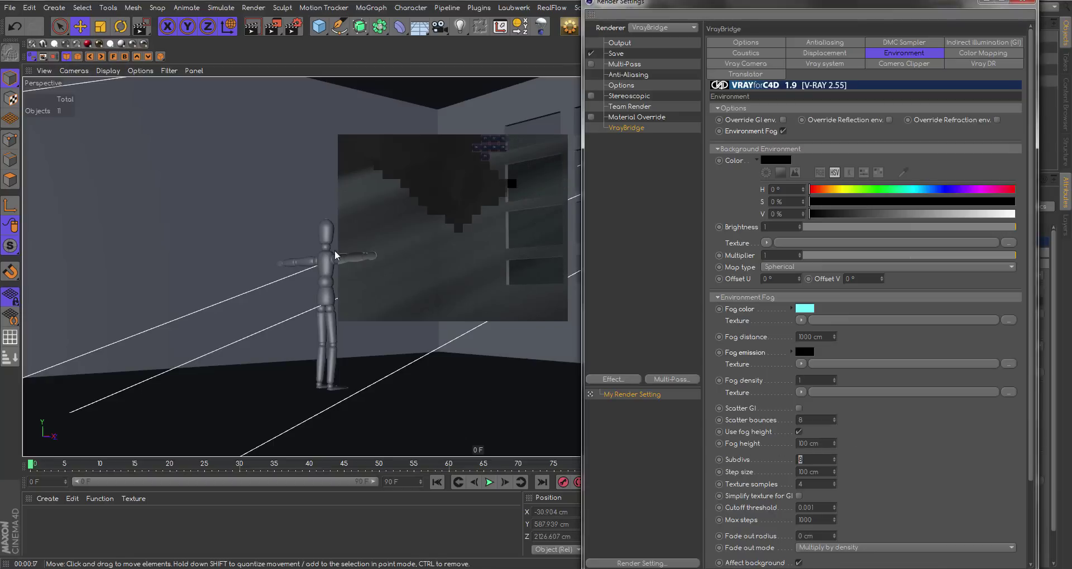
{"action": "left_click", "coordinate": [274, 27]}
{"action": "left_click", "coordinate": [320, 43]}
{"action": "left_click_drag", "start_coordinate": [168, 226], "coordinate": [364, 396]}
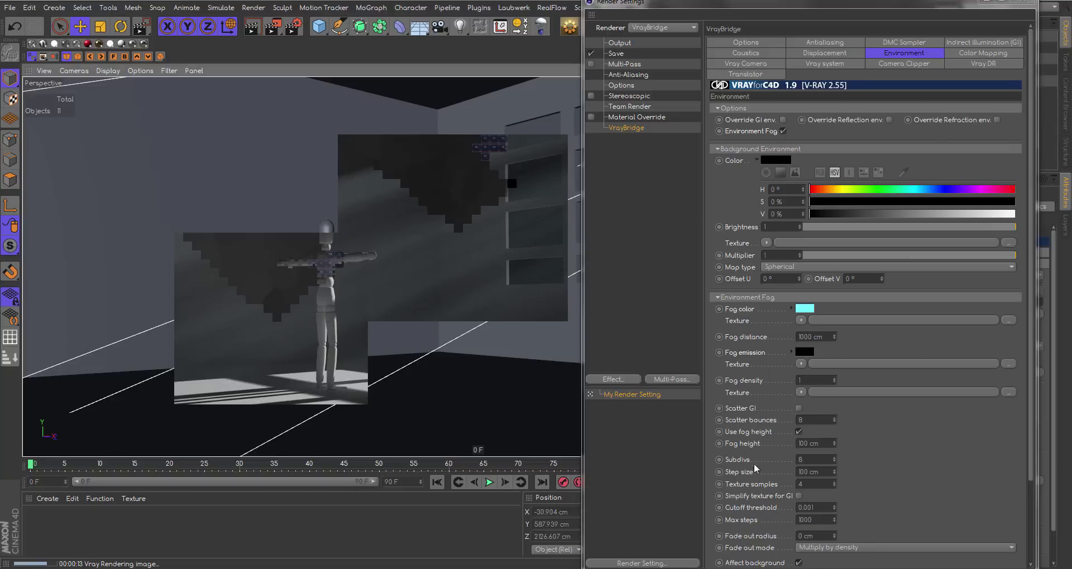
- Set the Environment Fog Subdivs to 64
{"action": "double_click", "coordinate": [816, 459]}
{"action": "type", "text": "64"}
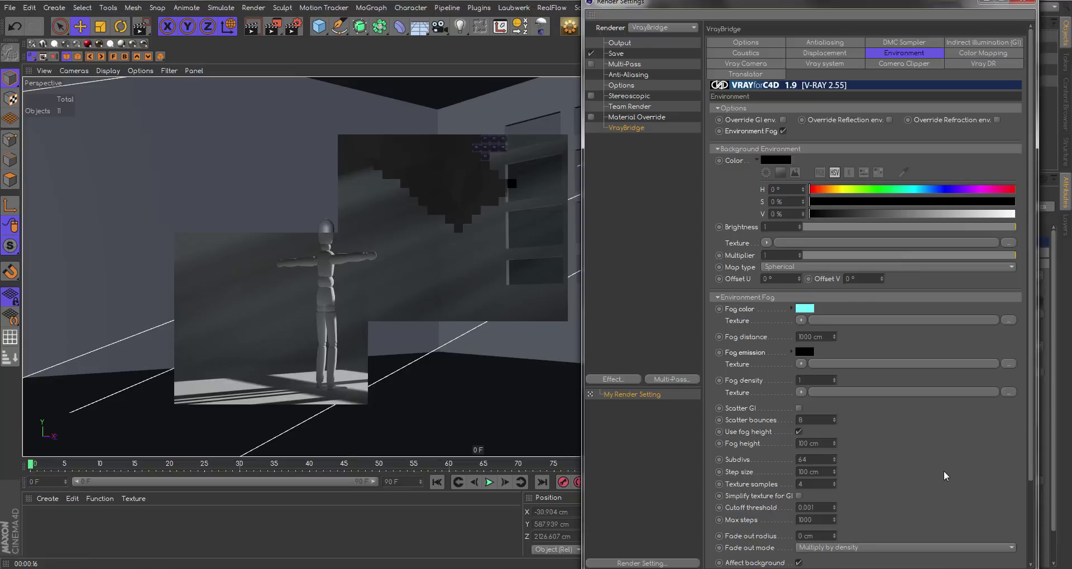
{"action": "key", "text": "Return"}
- Render a region around the figure to preview the cyan fog
{"action": "left_click", "coordinate": [294, 26]}
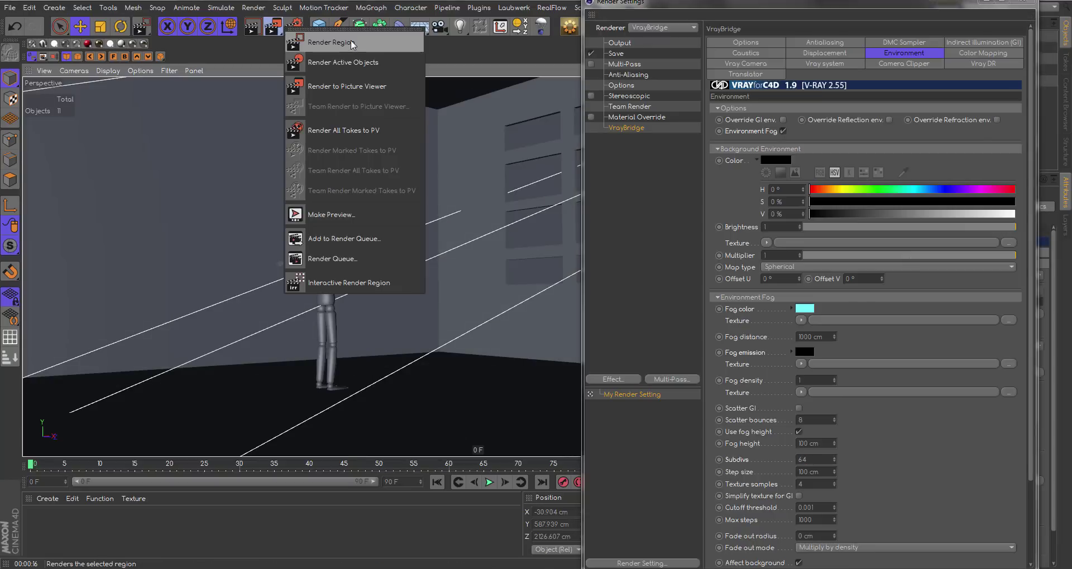
{"action": "left_click", "coordinate": [324, 62]}
{"action": "left_click_drag", "start_coordinate": [184, 218], "coordinate": [344, 412]}
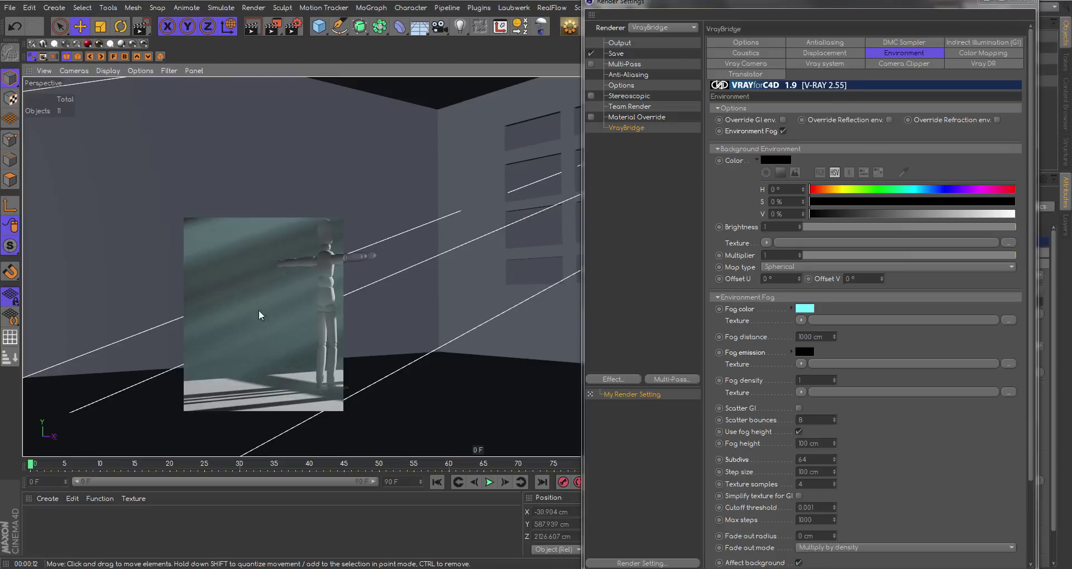
- Raise the fog Subdivs from 64 to 128
{"action": "double_click", "coordinate": [821, 458]}
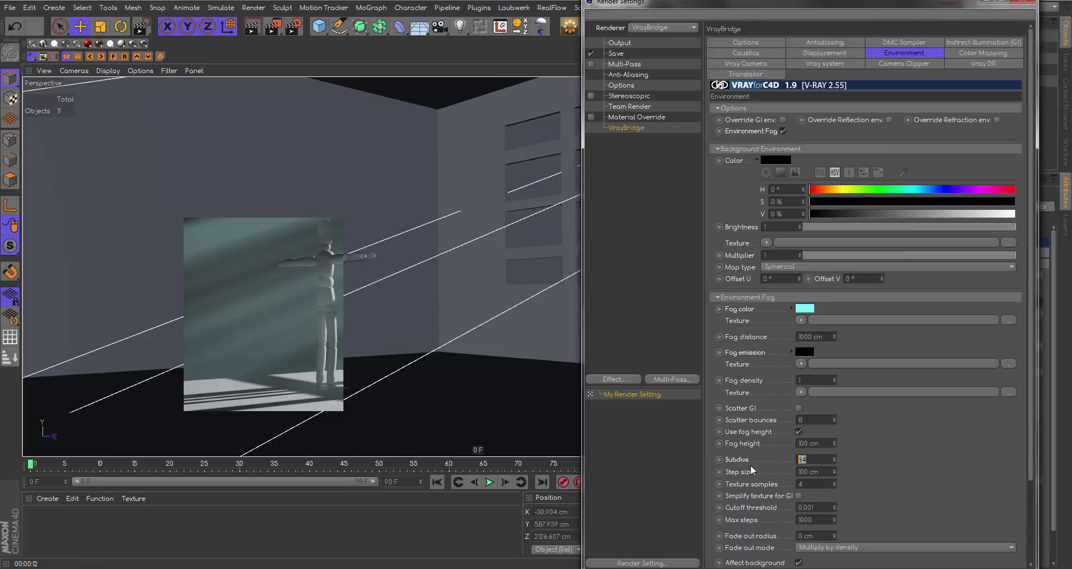
{"action": "type", "text": "128"}
{"action": "key", "text": "Return"}
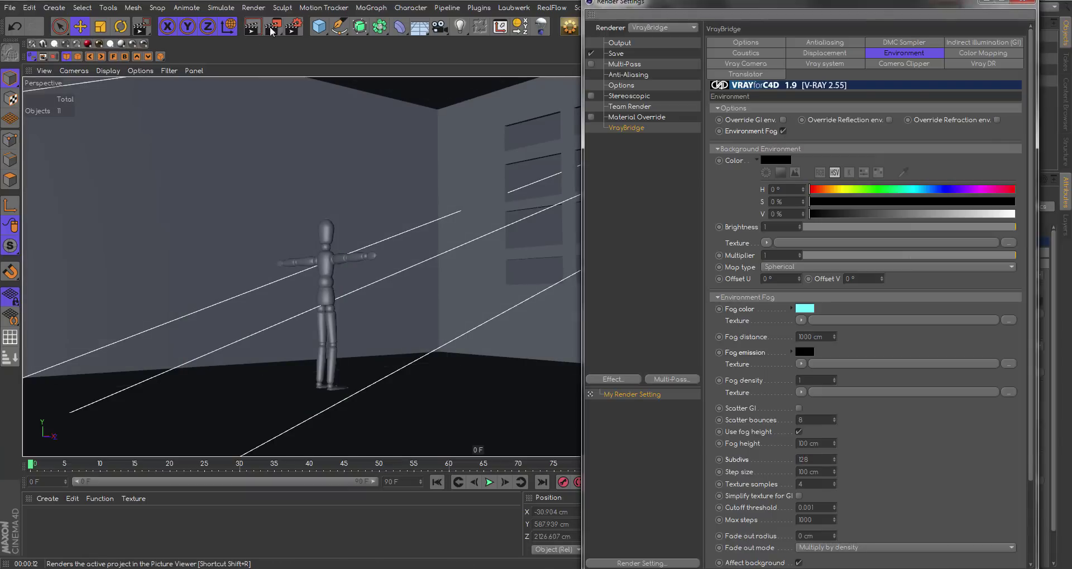
- Re-render the region around the figure to compare fog smoothness
{"action": "left_click", "coordinate": [273, 26]}
{"action": "left_click", "coordinate": [213, 250]}
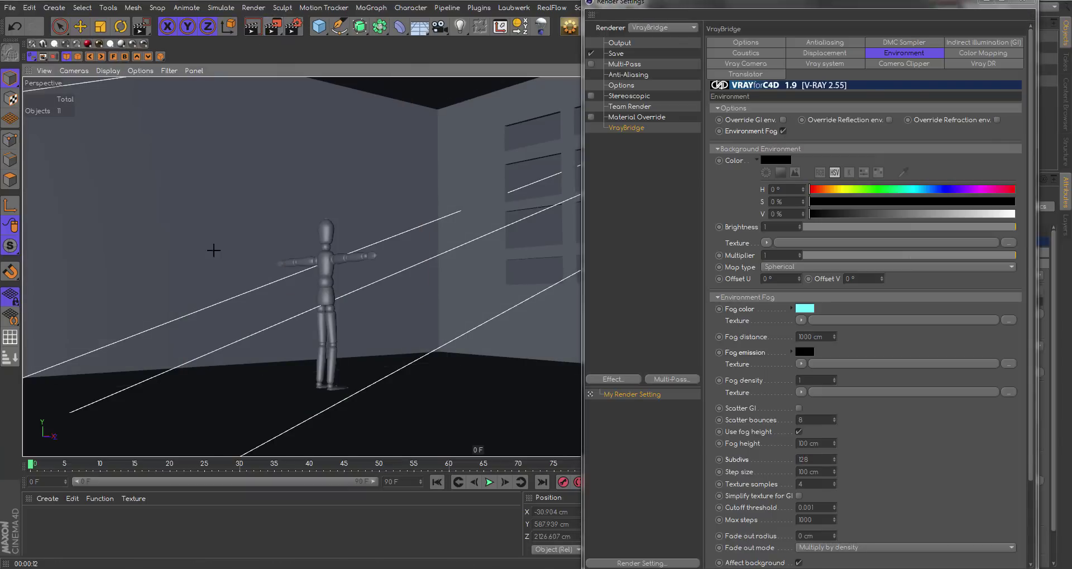
{"action": "left_click_drag", "start_coordinate": [190, 207], "coordinate": [380, 411]}
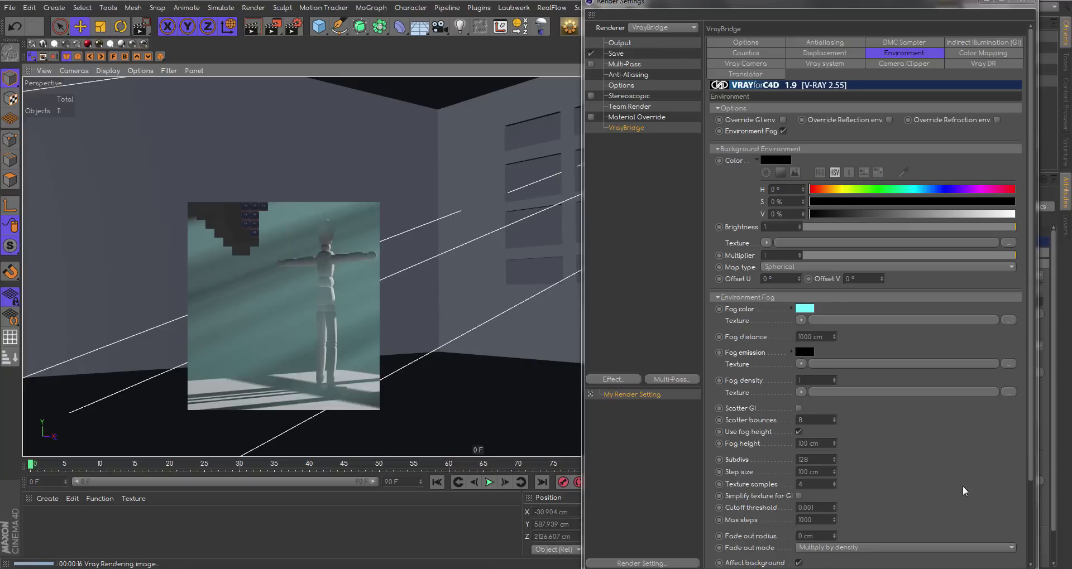
- Raise the fog Subdivs from 128 to 512
{"action": "left_click", "coordinate": [819, 460]}
{"action": "type", "text": "512"}
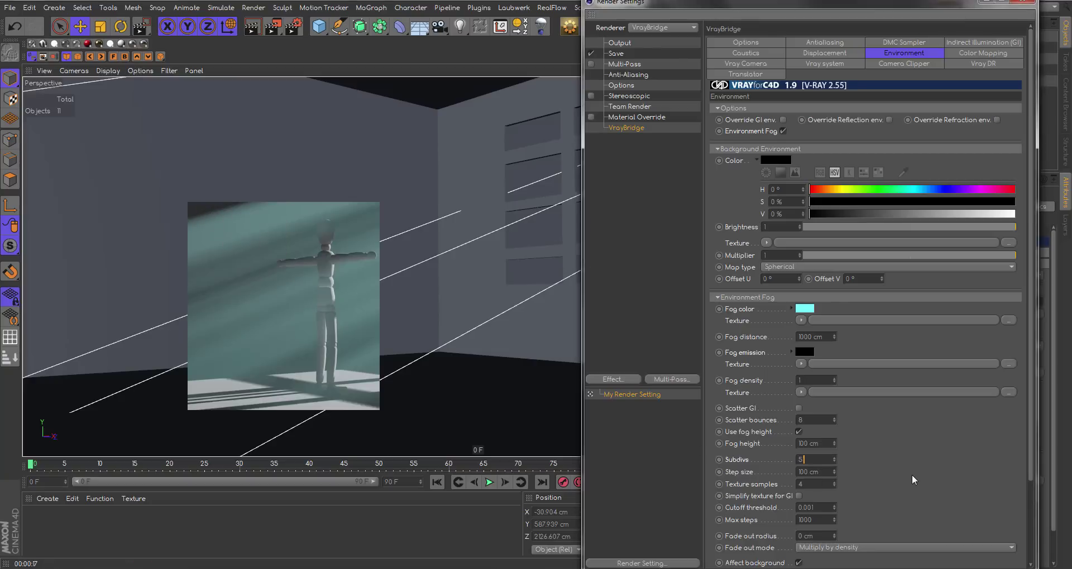
{"action": "key", "text": "Return"}
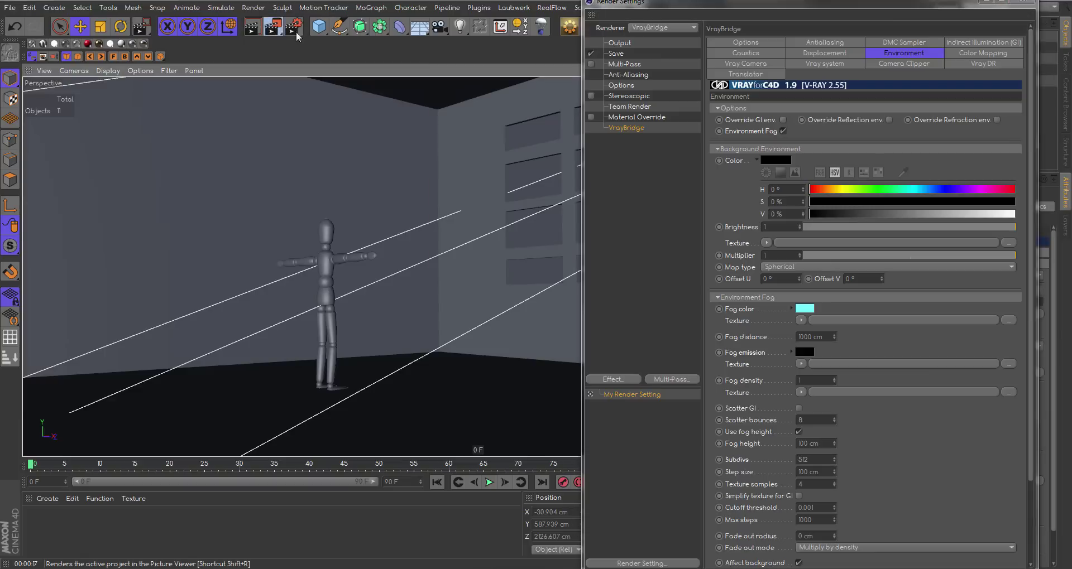
- Region-render around the figure, then move the Render Settings window aside
{"action": "left_click_drag", "start_coordinate": [273, 26], "coordinate": [313, 59]}
{"action": "left_click_drag", "start_coordinate": [214, 205], "coordinate": [382, 434]}
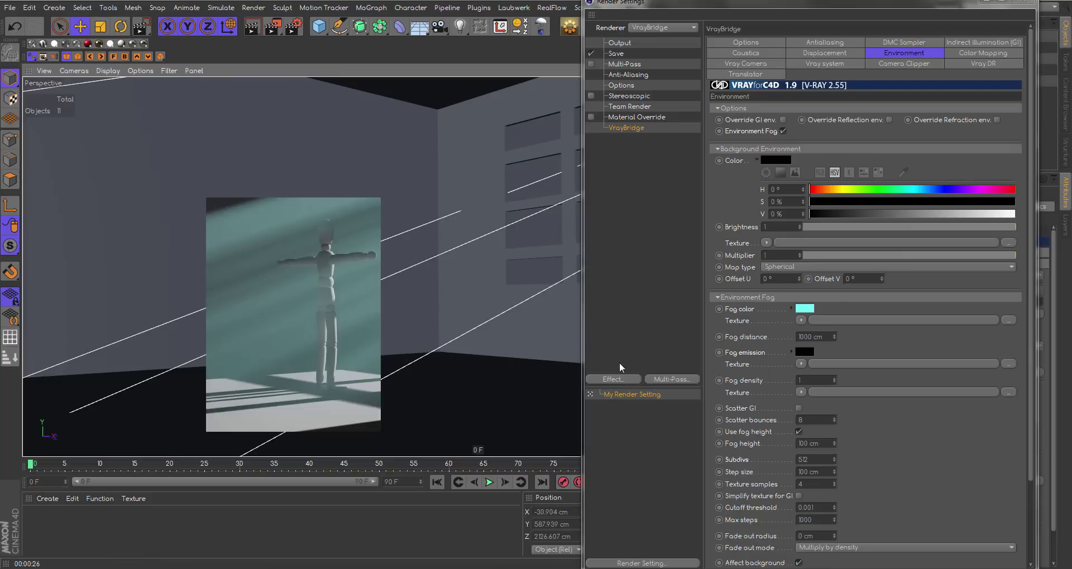
{"action": "left_click_drag", "start_coordinate": [759, 2], "coordinate": [891, 13]}
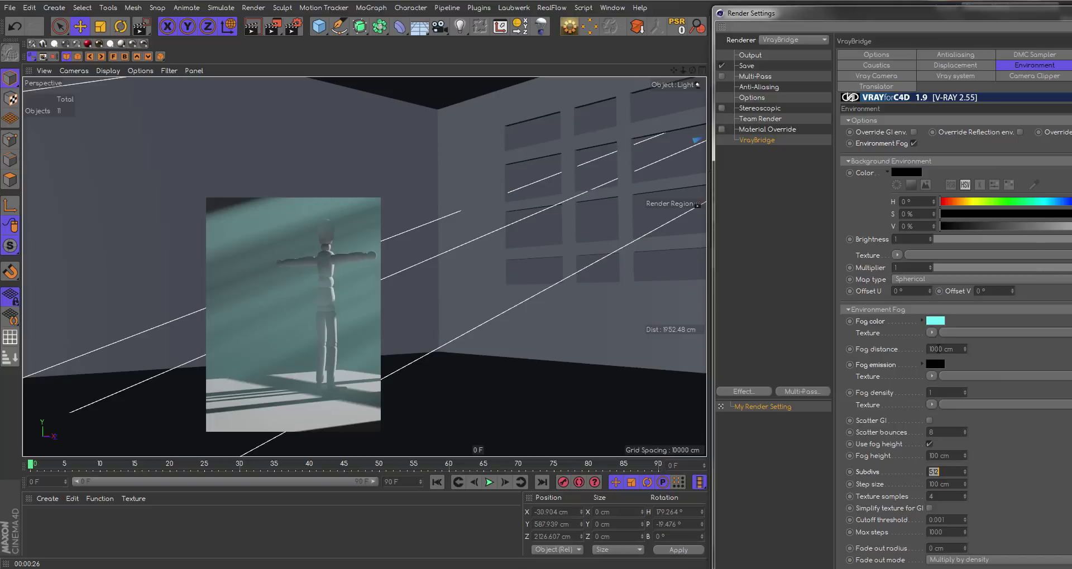
- Set the fog distance to 2500 cm and render the full view to see the window light shafts
{"action": "left_click", "coordinate": [934, 349]}
{"action": "type", "text": "2500"}
{"action": "key", "text": "Return"}
{"action": "left_click", "coordinate": [251, 31]}
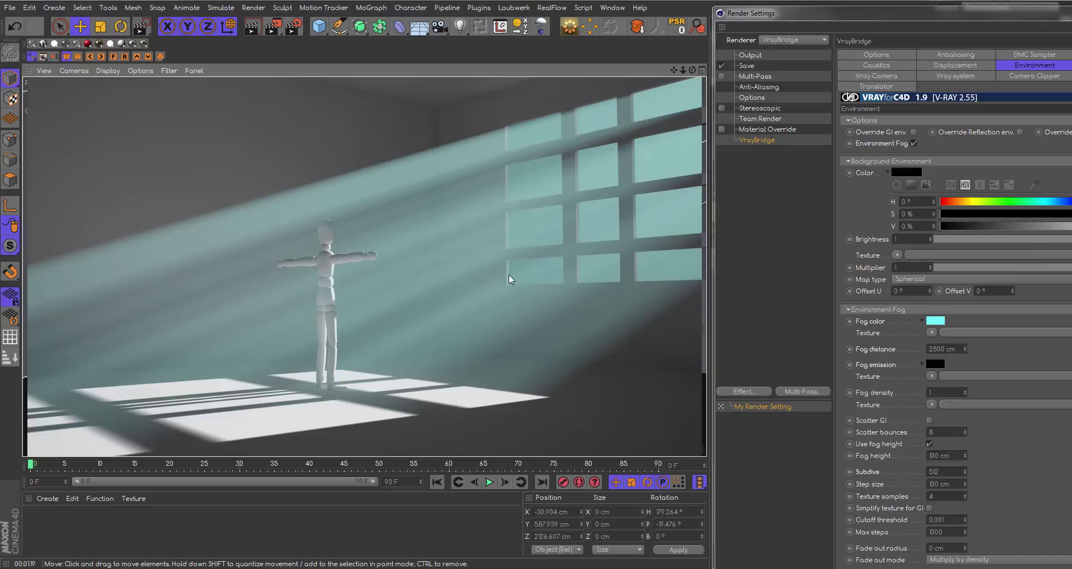
- Change the fog density to 0.5, then render a region framing the figure
{"action": "left_click", "coordinate": [942, 393]}
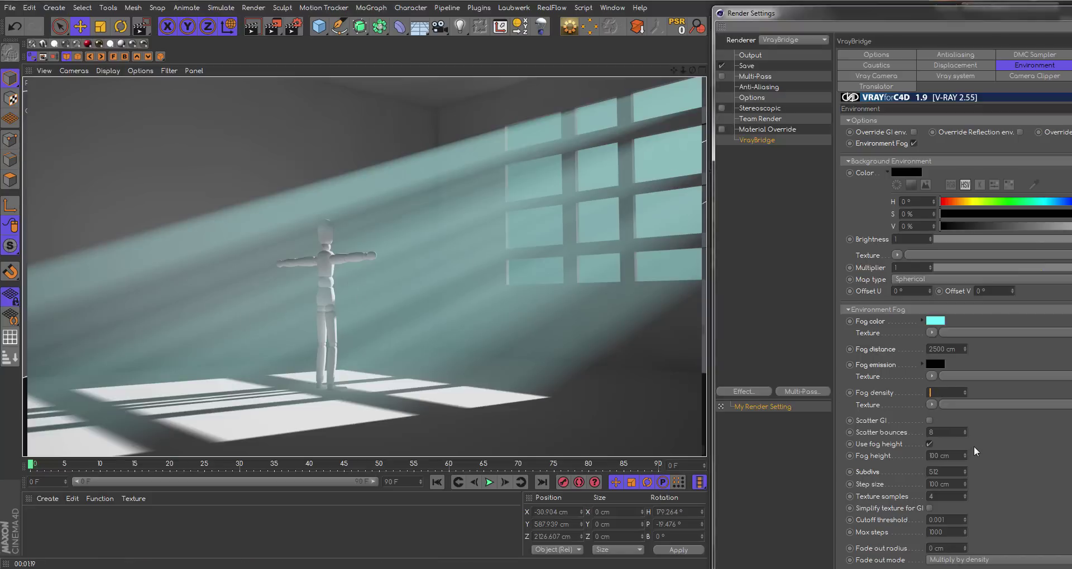
{"action": "type", "text": "5"}
{"action": "key", "text": "Return"}
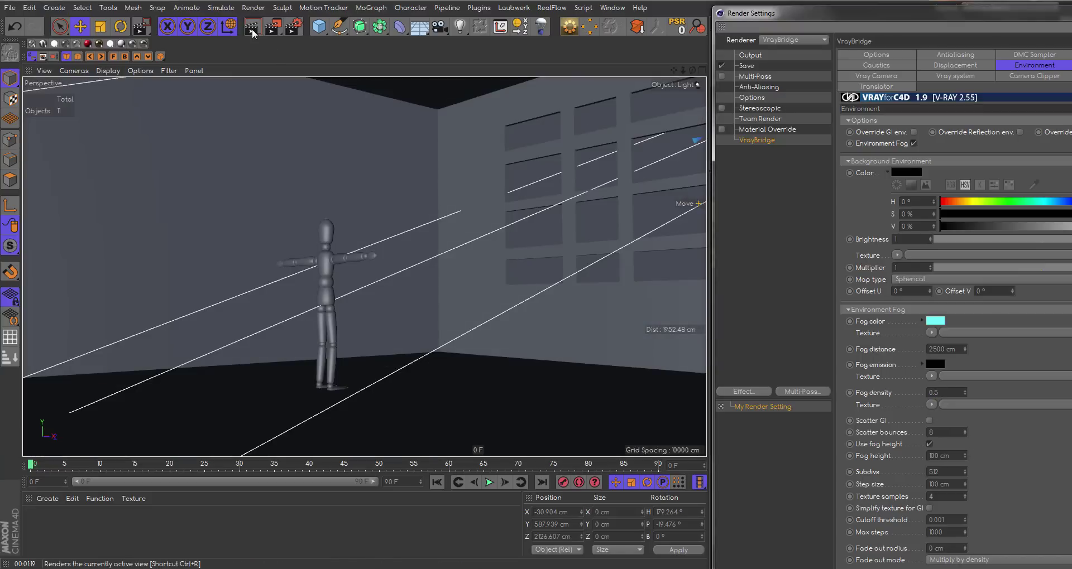
{"action": "left_click_drag", "start_coordinate": [280, 35], "coordinate": [335, 62]}
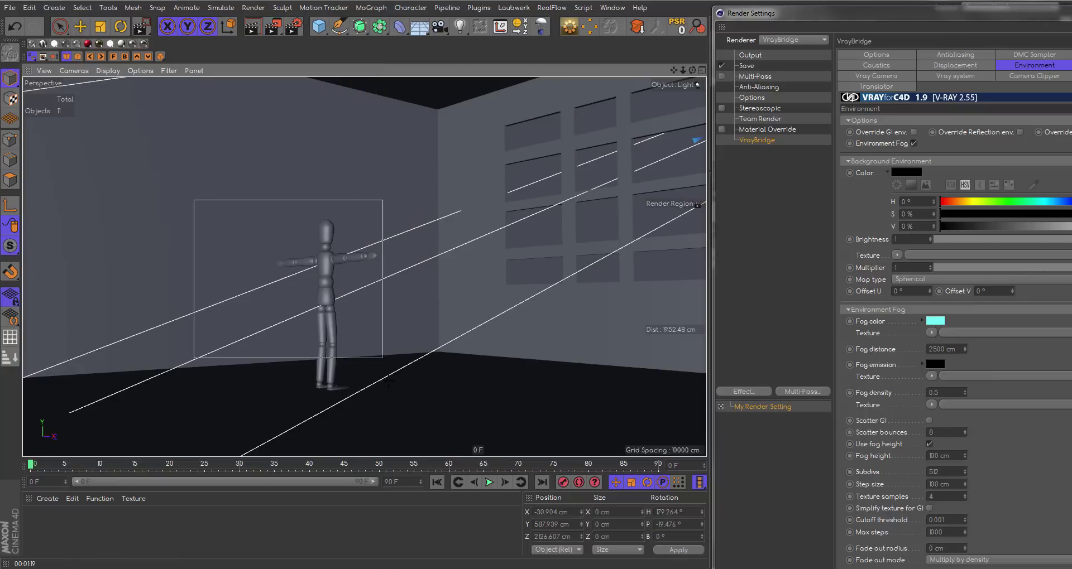
{"action": "left_click_drag", "start_coordinate": [194, 200], "coordinate": [385, 416]}
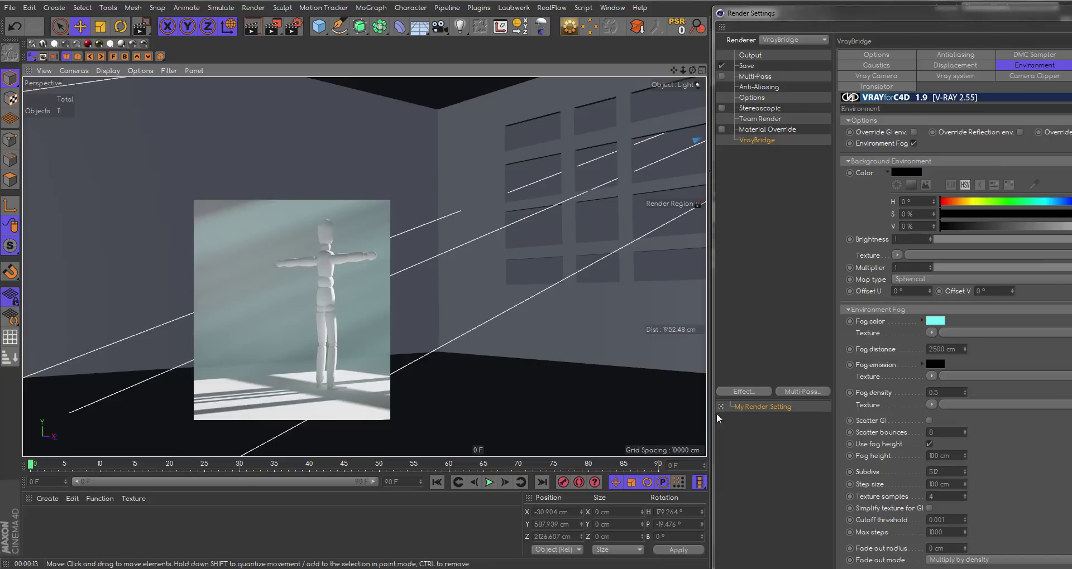
- Increase the fog density to 5
{"action": "left_click", "coordinate": [932, 393]}
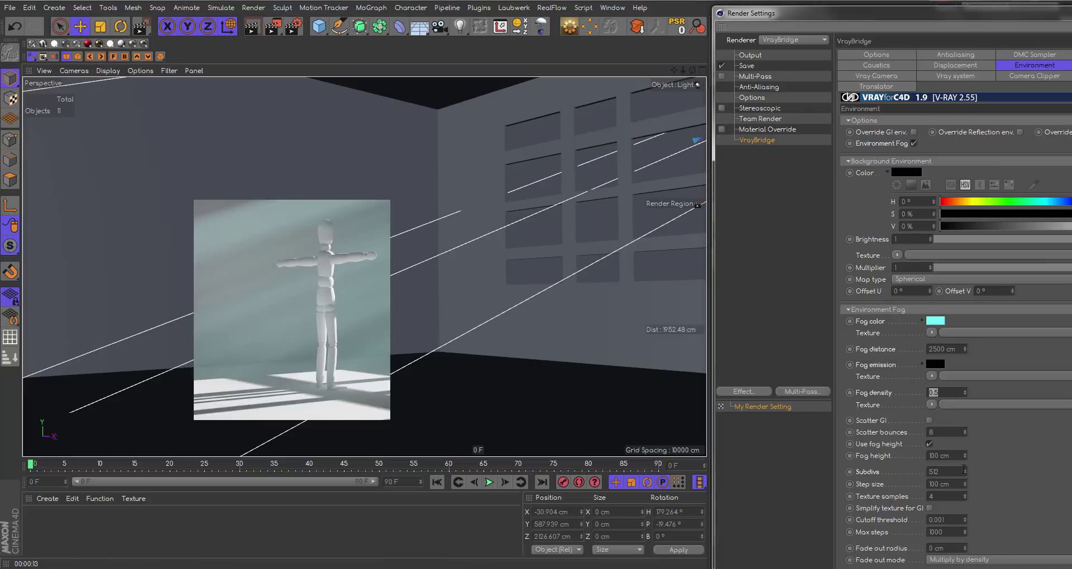
{"action": "type", "text": "5"}
{"action": "key", "text": "Return"}
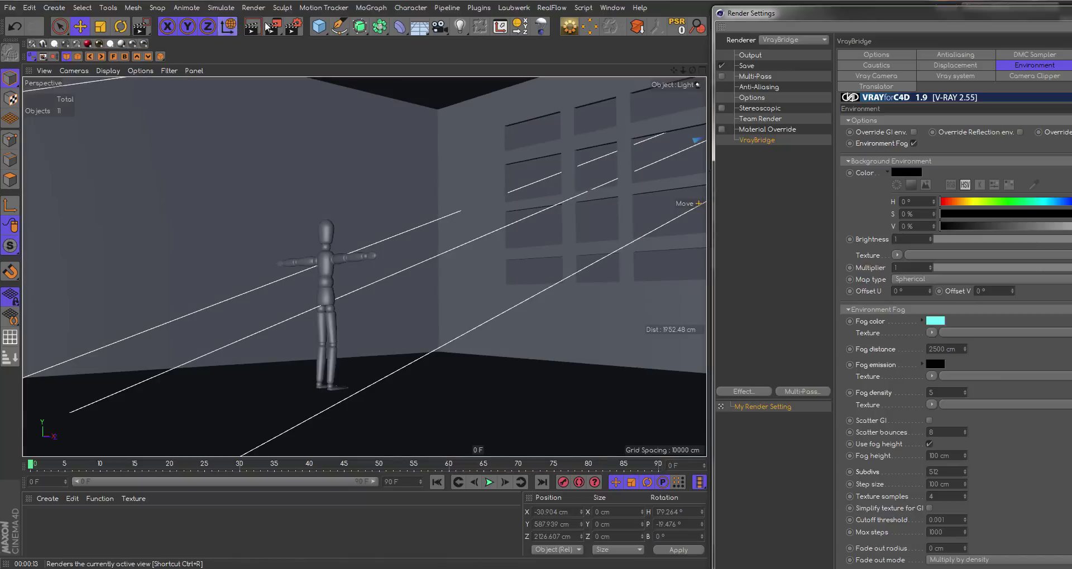
- Region-render the figure to see the denser fog, then move Render Settings aside
{"action": "left_click", "coordinate": [273, 26]}
{"action": "left_click", "coordinate": [354, 41]}
{"action": "left_click_drag", "start_coordinate": [215, 191], "coordinate": [469, 417]}
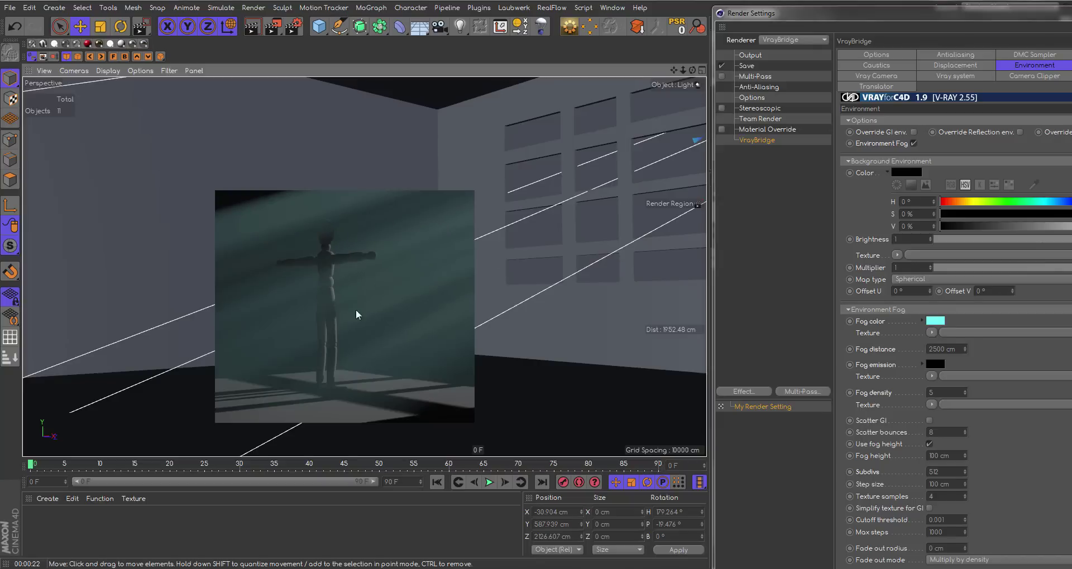
{"action": "left_click_drag", "start_coordinate": [910, 13], "coordinate": [653, 47]}
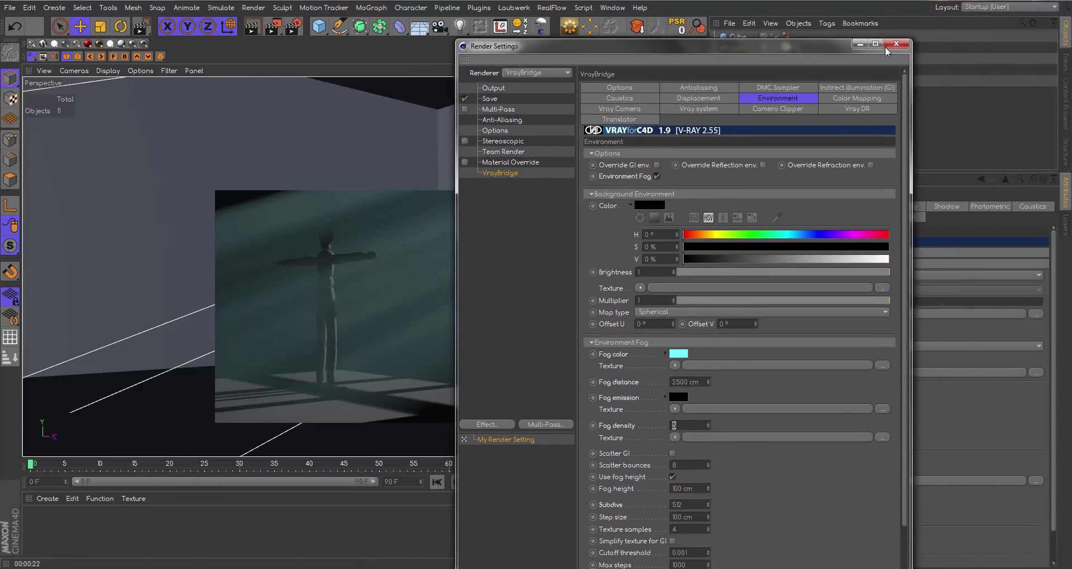
- Close Render Settings and set the VrayLight intensity to 40
{"action": "left_click", "coordinate": [898, 44]}
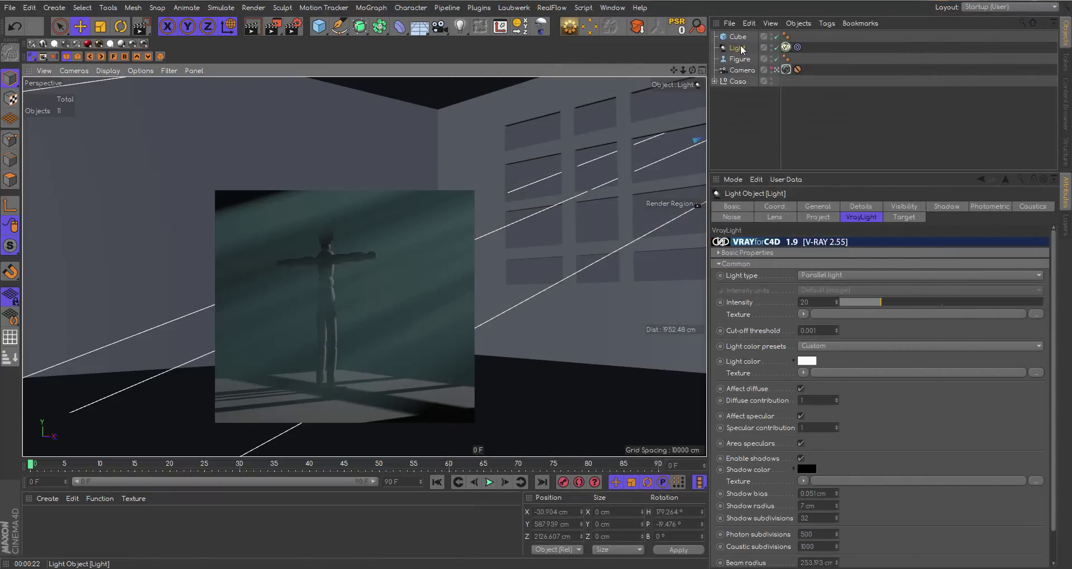
{"action": "double_click", "coordinate": [821, 301]}
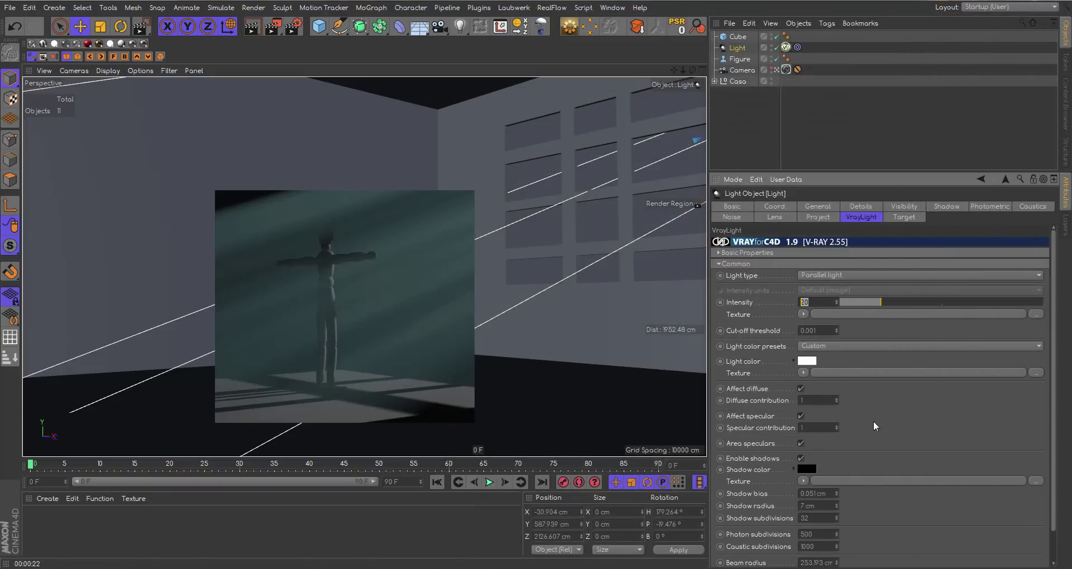
{"action": "type", "text": "40"}
{"action": "key", "text": "Return"}
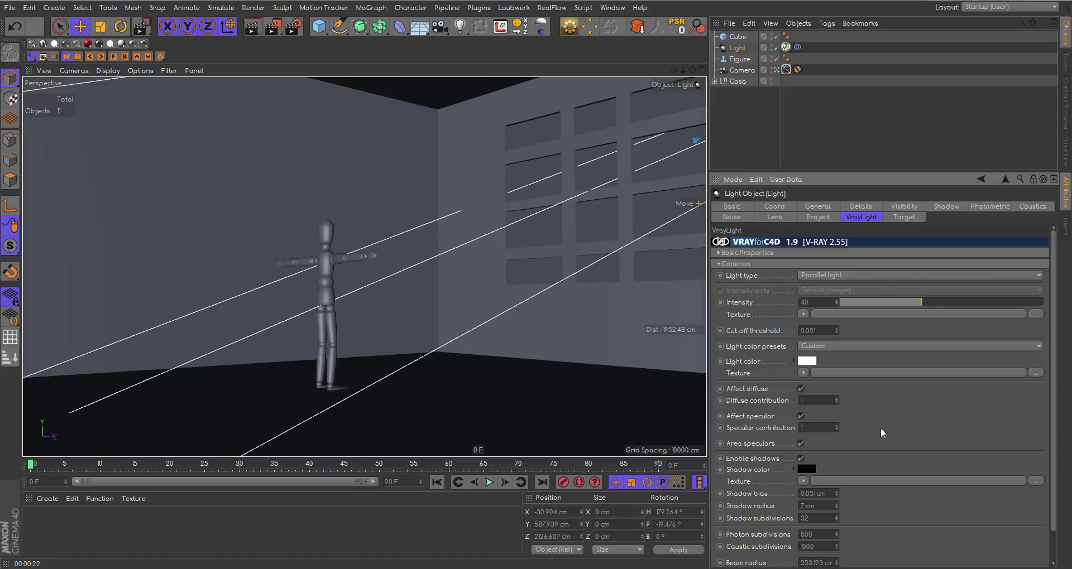
- Render a region framing the figure at light intensity 40
{"action": "left_click", "coordinate": [273, 26]}
{"action": "left_click", "coordinate": [330, 43]}
{"action": "left_click_drag", "start_coordinate": [223, 189], "coordinate": [341, 353]}
{"action": "left_click_drag", "start_coordinate": [379, 387], "coordinate": [414, 420]}
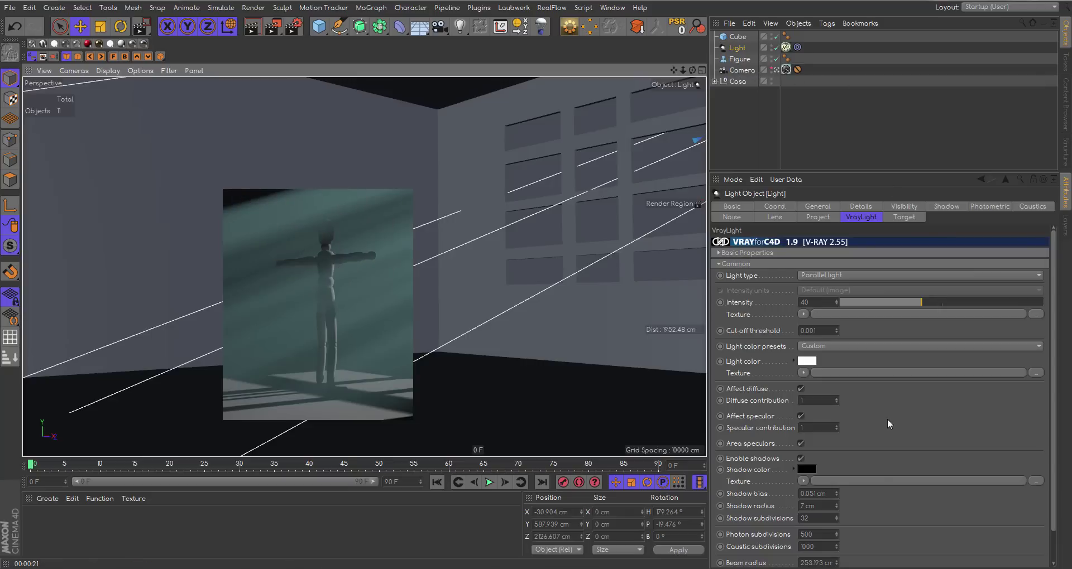
- Return the light intensity to 20 and reopen Render Settings
{"action": "left_click", "coordinate": [819, 302]}
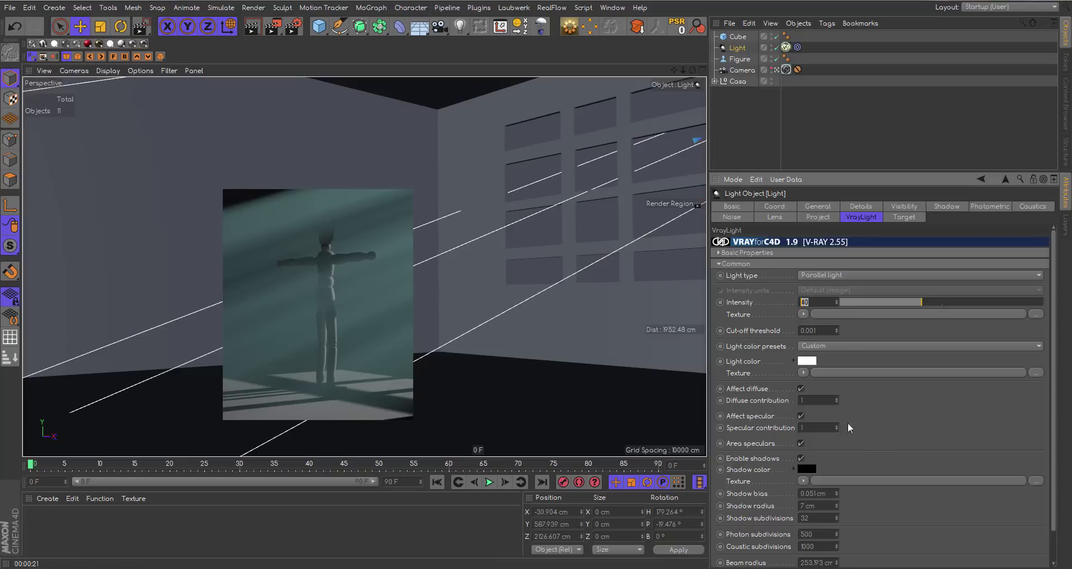
{"action": "type", "text": "2"}
{"action": "key", "text": "Return"}
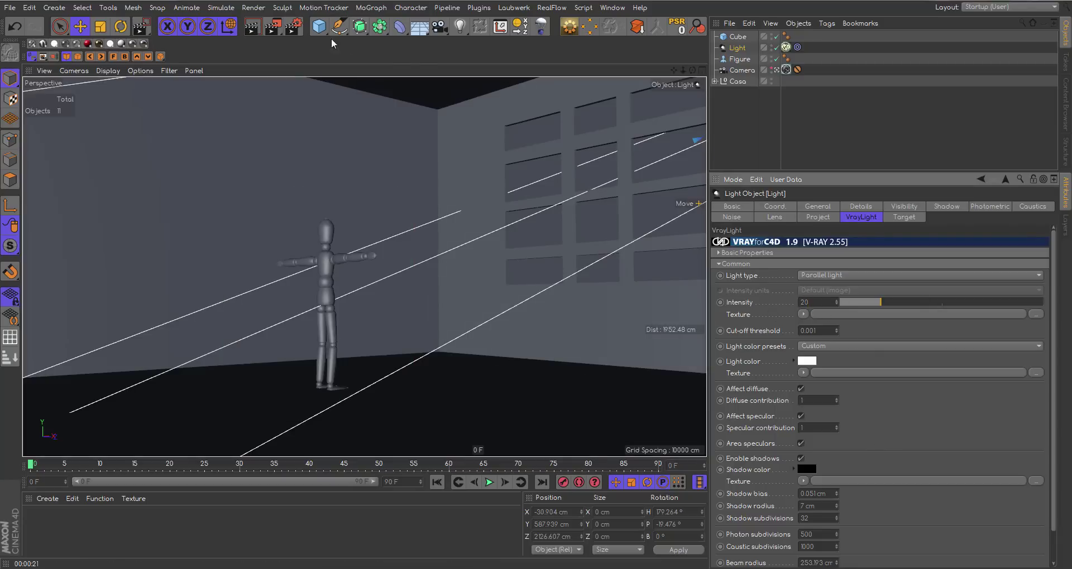
{"action": "left_click", "coordinate": [294, 25]}
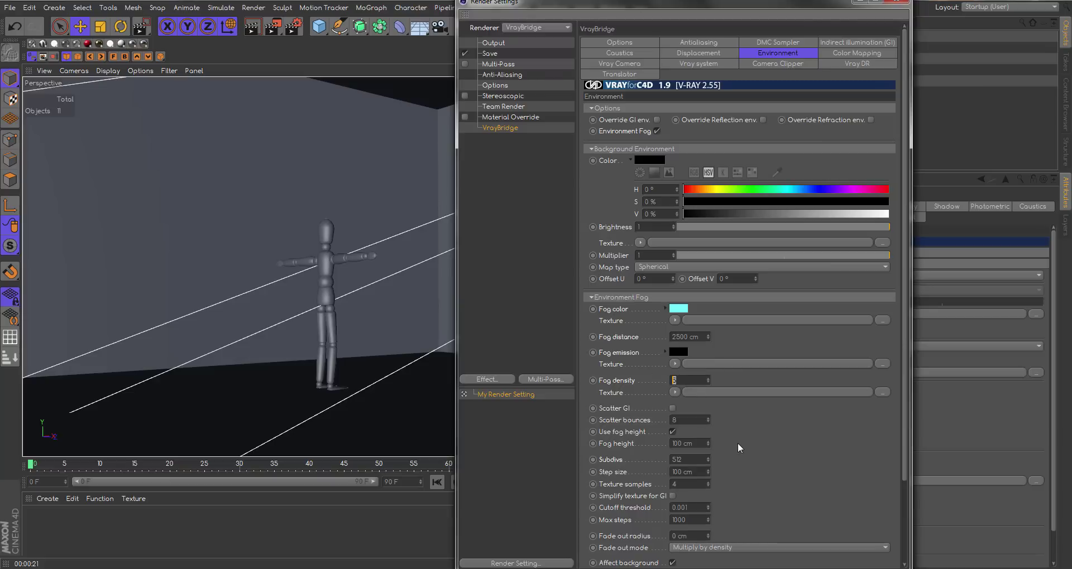
- Reset fog density to 1 and load a Vray Shader into the fog emission Texture slot
{"action": "type", "text": "1"}
{"action": "mouse_move", "coordinate": [595, 6]}
{"action": "left_mouse_down"}
{"action": "mouse_move", "coordinate": [900, 24]}
{"action": "mouse_move", "coordinate": [853, 7]}
{"action": "left_mouse_up"}
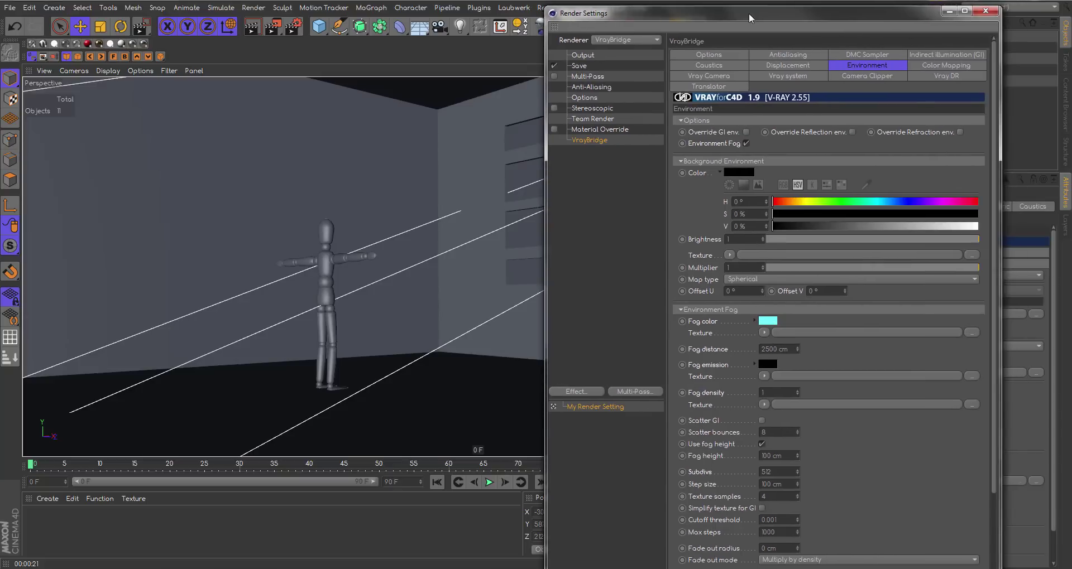
{"action": "left_click_drag", "start_coordinate": [915, 5], "coordinate": [771, 2]}
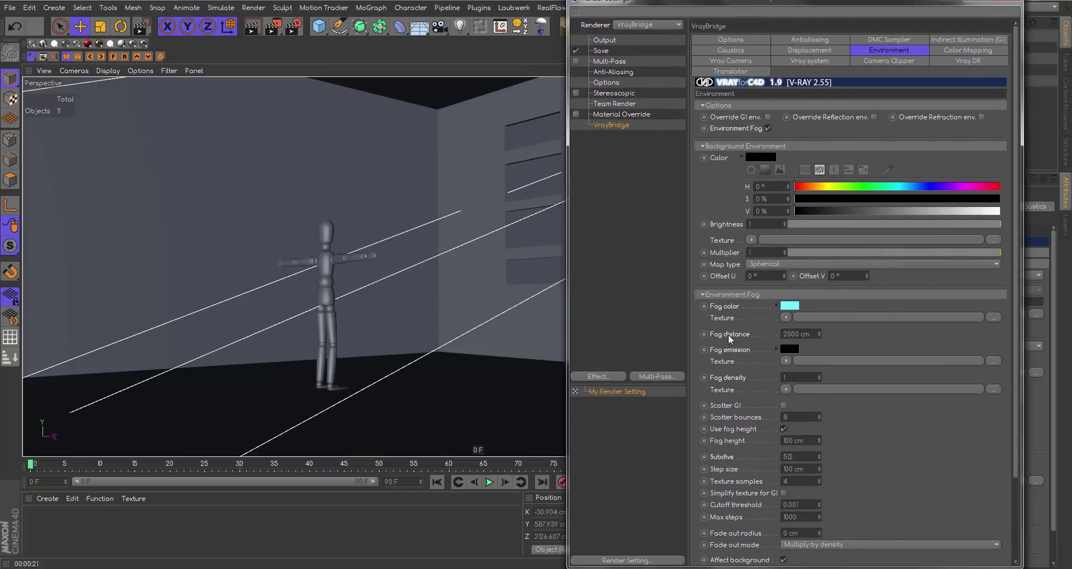
{"action": "left_click", "coordinate": [787, 360]}
{"action": "mouse_move", "coordinate": [819, 300]}
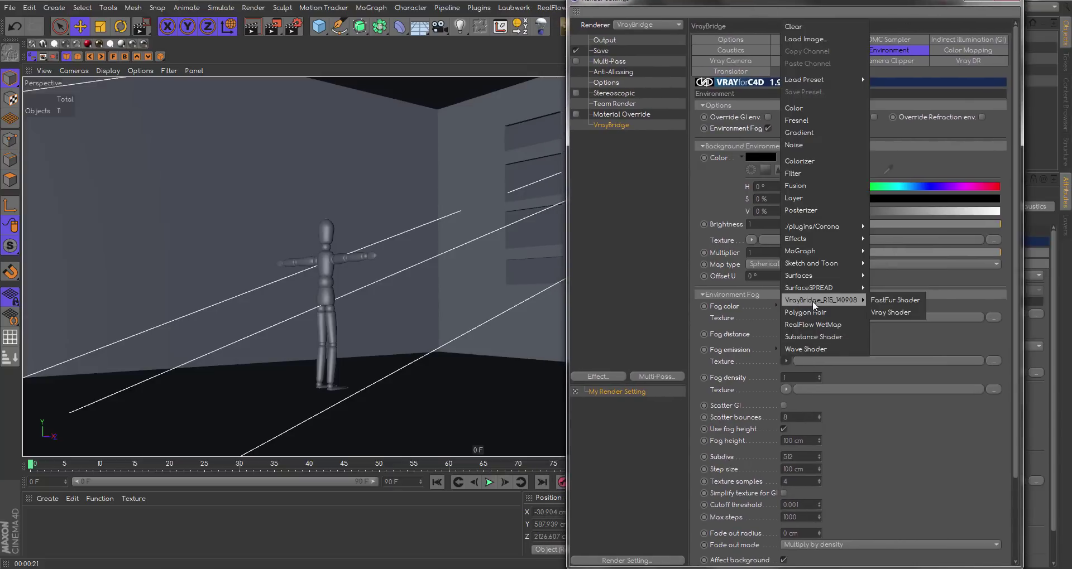
{"action": "left_click", "coordinate": [893, 312]}
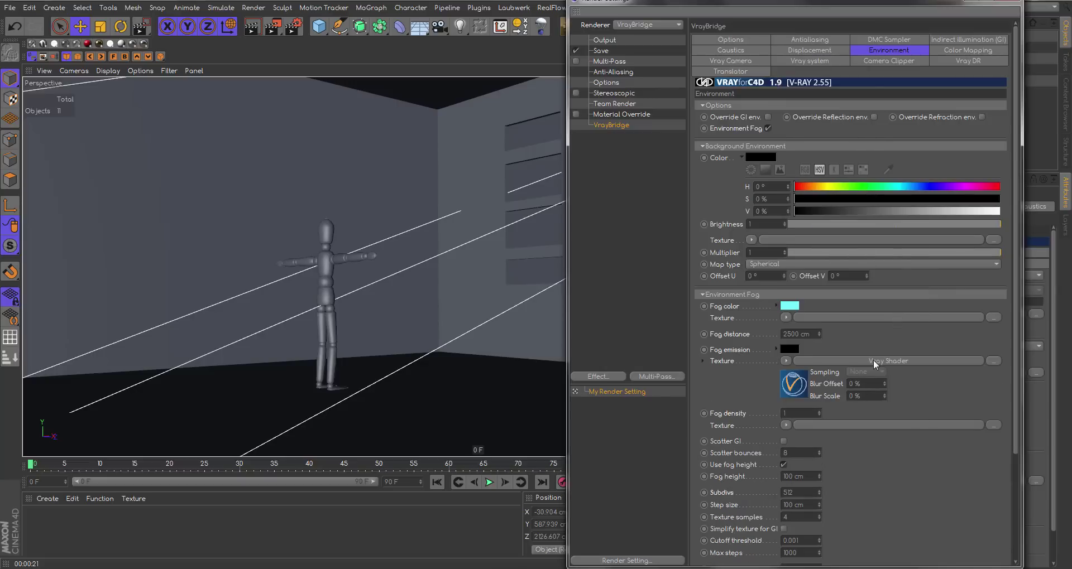
{"action": "mouse_move", "coordinate": [863, 8]}
{"action": "left_mouse_down"}
{"action": "mouse_move", "coordinate": [636, 48]}
{"action": "mouse_move", "coordinate": [359, 28]}
{"action": "left_mouse_up"}
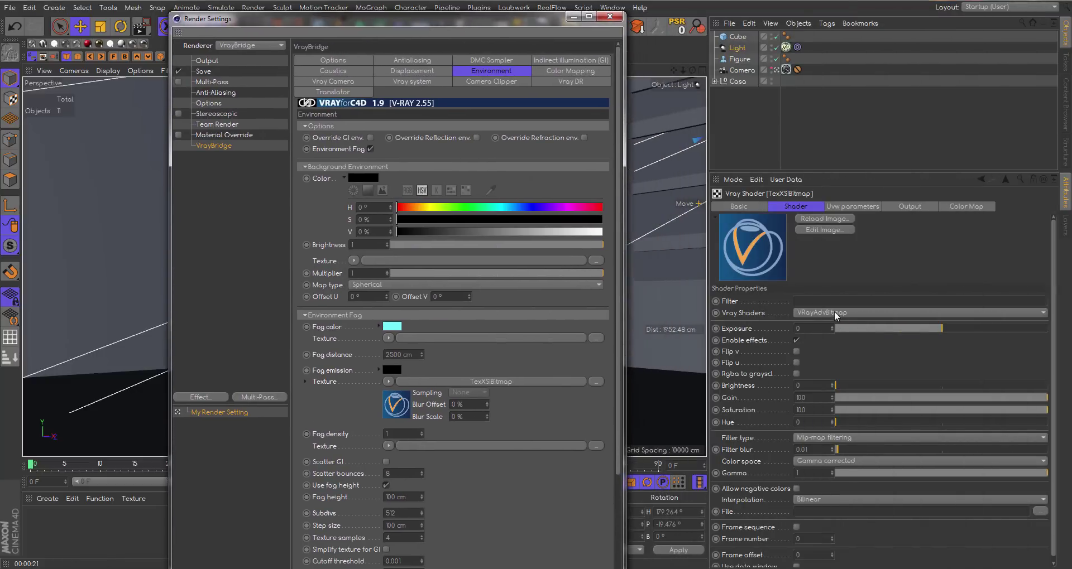
- Make the fog shader a TexNoiseMax with Turbulence noise type
{"action": "left_click", "coordinate": [834, 311]}
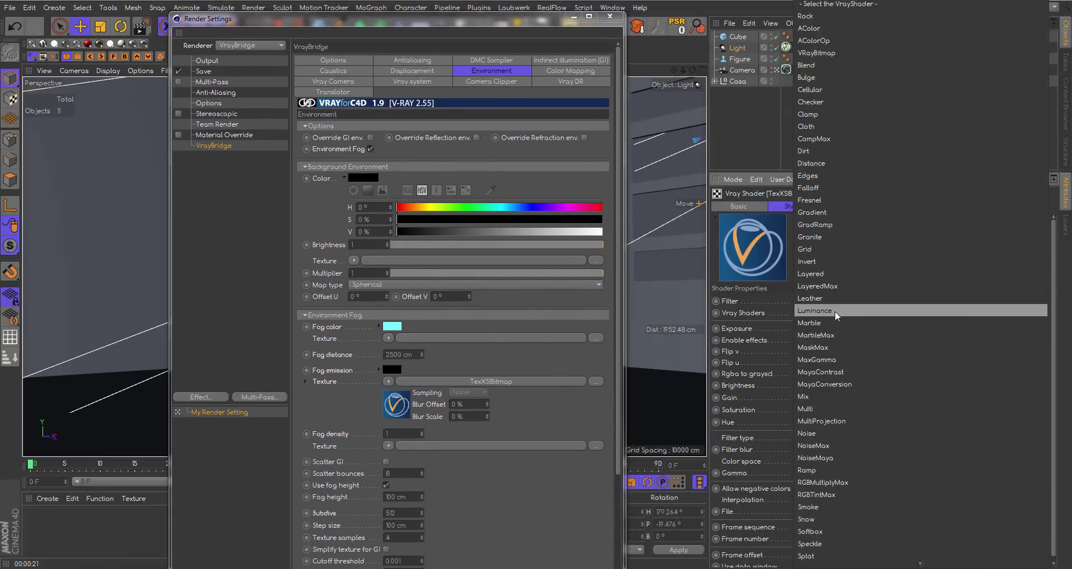
{"action": "left_click", "coordinate": [825, 446]}
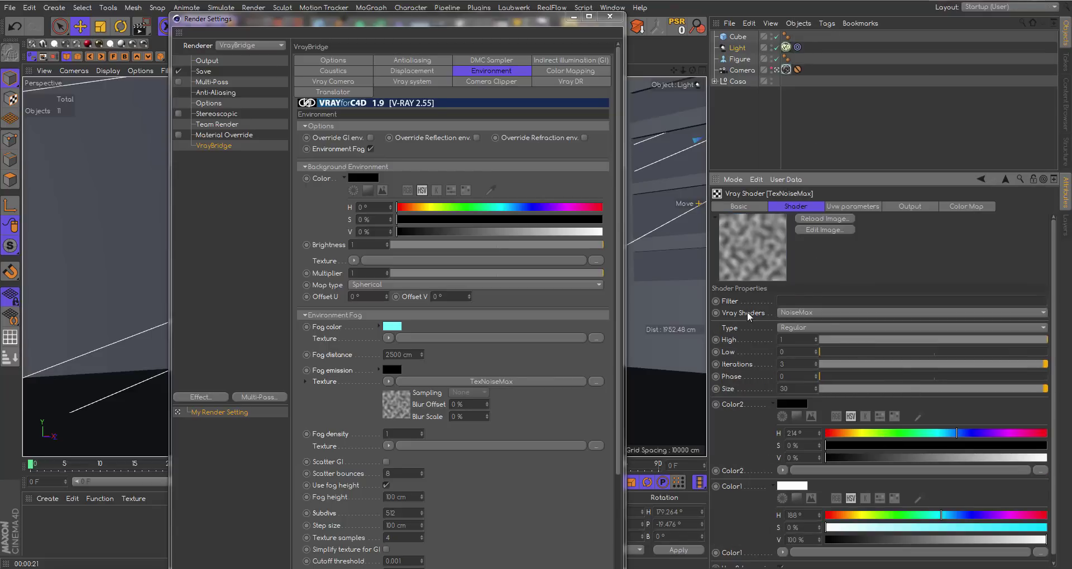
{"action": "left_click", "coordinate": [813, 326]}
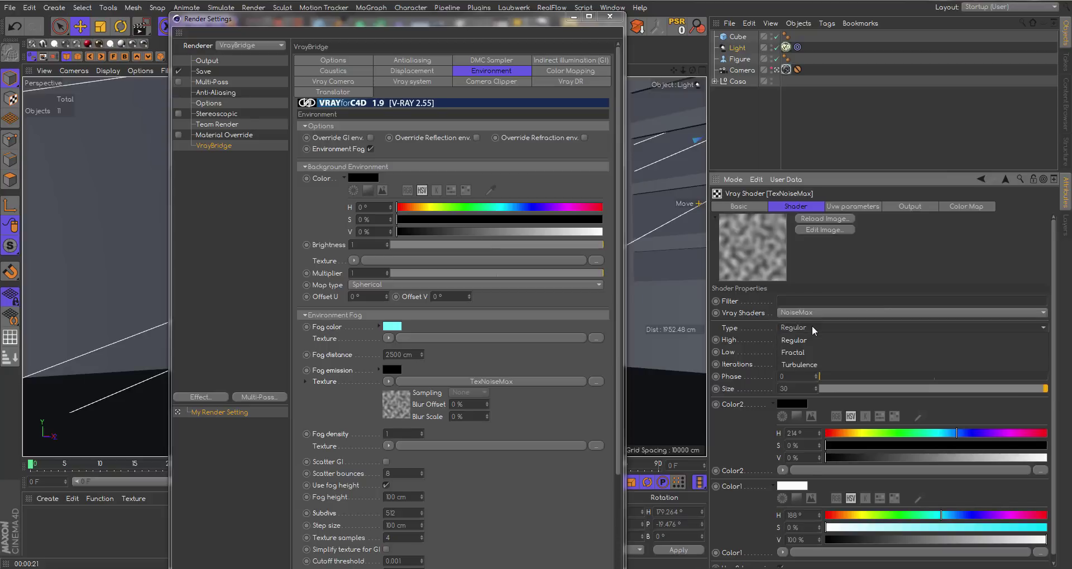
{"action": "left_click", "coordinate": [798, 365]}
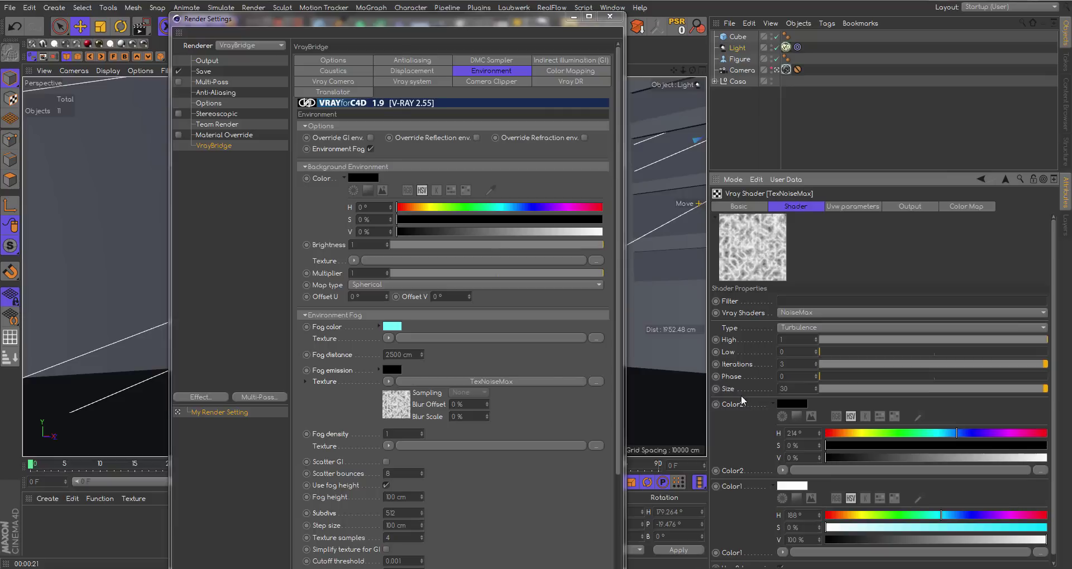
- Set the noise size to 100, adjust the Low threshold, and reposition Render Settings
{"action": "double_click", "coordinate": [798, 389]}
{"action": "type", "text": "00"}
{"action": "key", "text": "Return"}
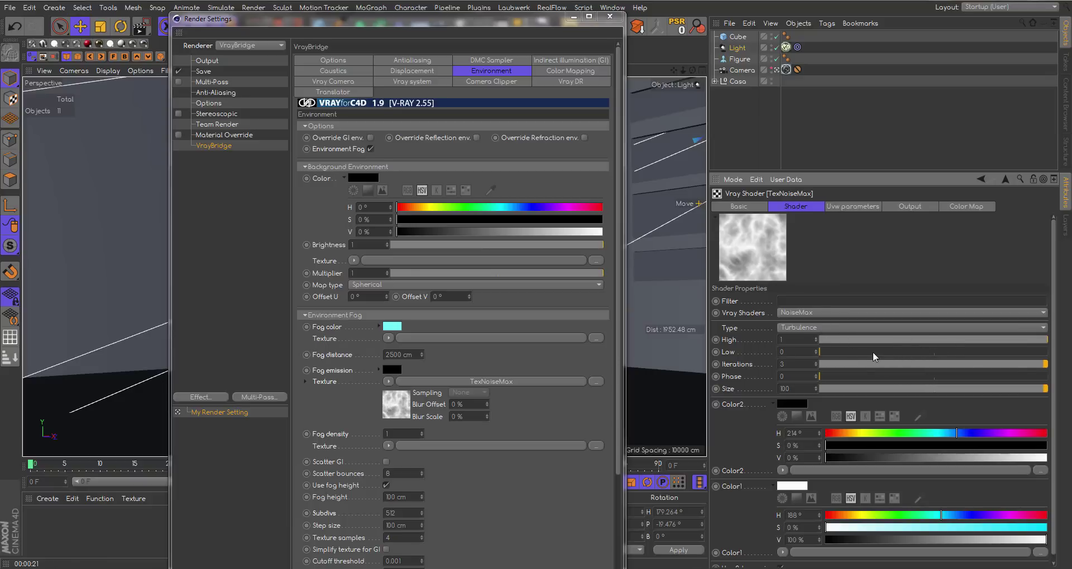
{"action": "mouse_move", "coordinate": [873, 352]}
{"action": "left_mouse_down"}
{"action": "mouse_move", "coordinate": [933, 353]}
{"action": "mouse_move", "coordinate": [953, 337]}
{"action": "mouse_move", "coordinate": [837, 351]}
{"action": "mouse_move", "coordinate": [865, 354]}
{"action": "mouse_move", "coordinate": [850, 350]}
{"action": "mouse_move", "coordinate": [856, 339]}
{"action": "mouse_move", "coordinate": [892, 343]}
{"action": "mouse_move", "coordinate": [883, 339]}
{"action": "left_mouse_up"}
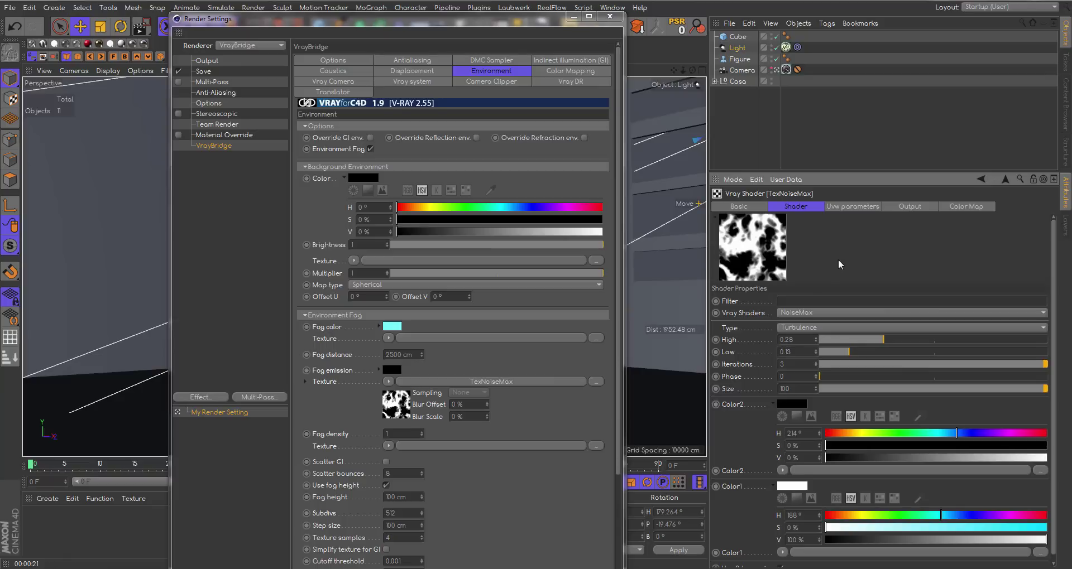
{"action": "scroll", "coordinate": [1054, 338], "scroll_direction": "down", "scroll_amount": 1}
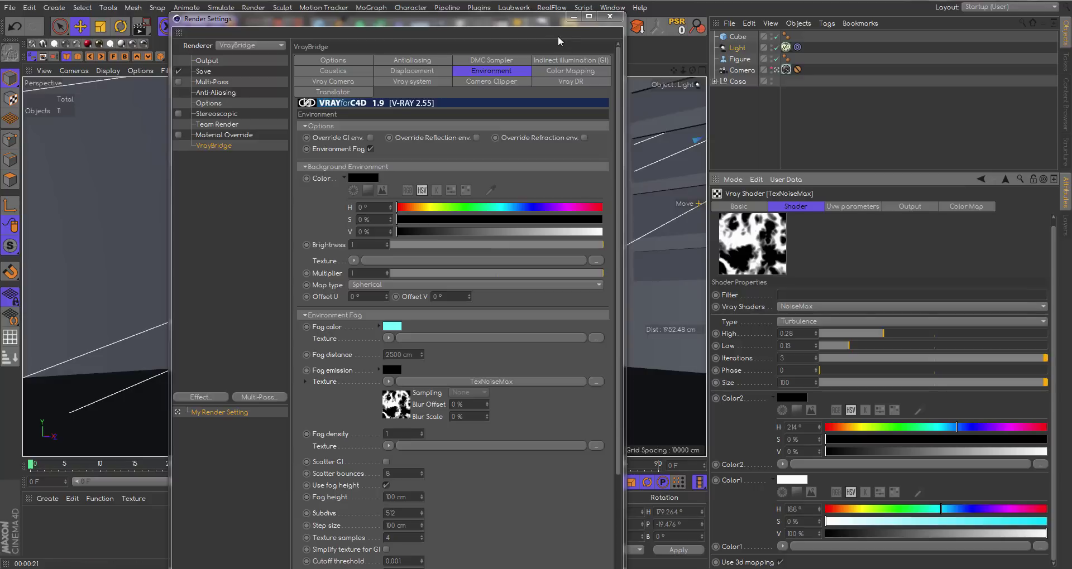
{"action": "mouse_move", "coordinate": [540, 21]}
{"action": "left_mouse_down"}
{"action": "mouse_move", "coordinate": [926, 58]}
{"action": "mouse_move", "coordinate": [511, 242]}
{"action": "mouse_move", "coordinate": [538, 139]}
{"action": "left_mouse_up"}
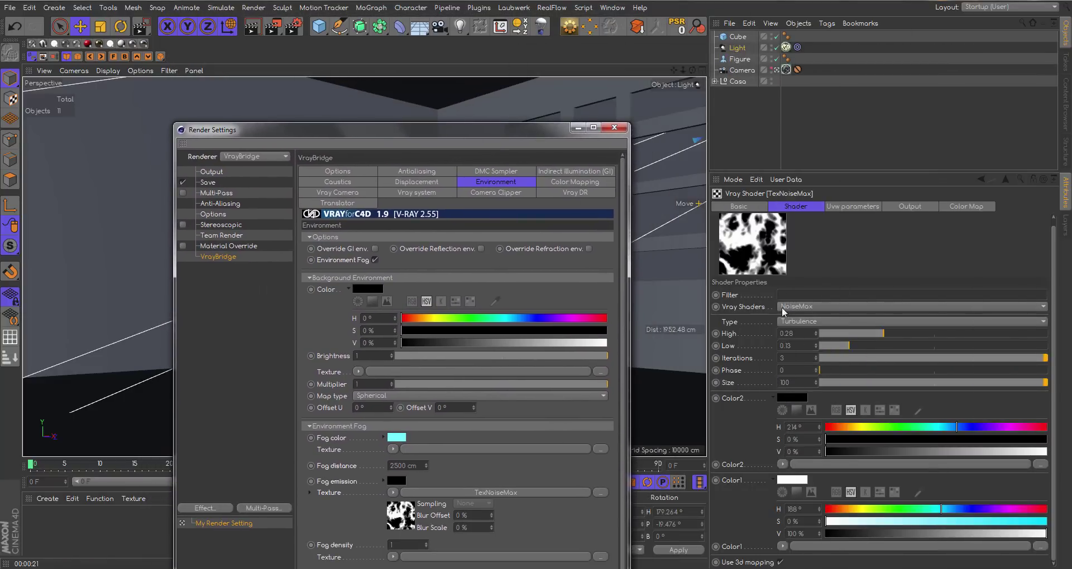
- Make the noise Color1 blue (H 204°), close Render Settings and render the view
{"action": "left_click", "coordinate": [797, 480]}
{"action": "left_click", "coordinate": [811, 477]}
{"action": "mouse_move", "coordinate": [812, 478]}
{"action": "left_mouse_down"}
{"action": "mouse_move", "coordinate": [818, 494]}
{"action": "mouse_move", "coordinate": [851, 493]}
{"action": "left_mouse_up"}
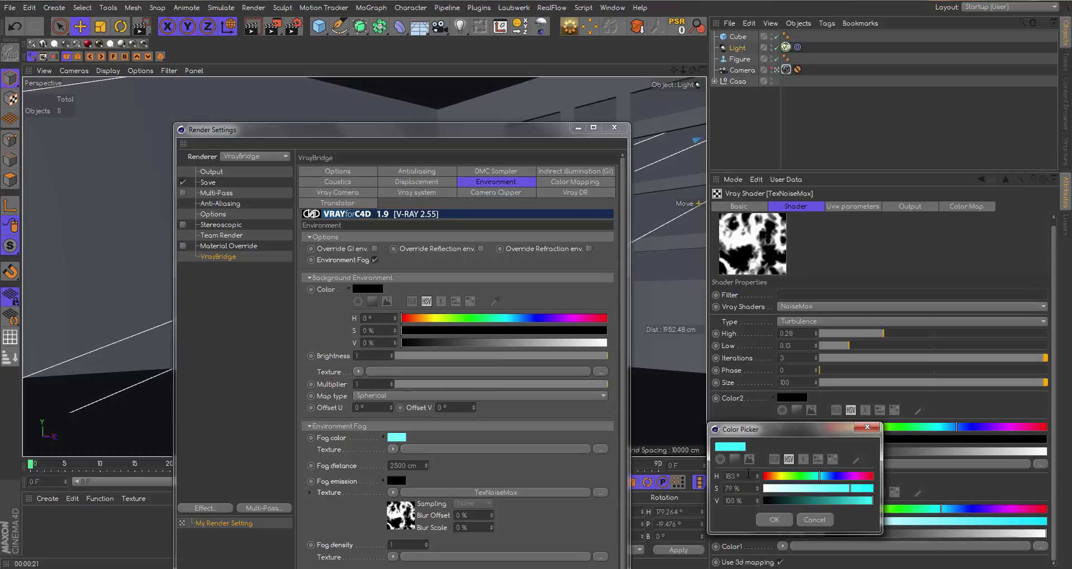
{"action": "double_click", "coordinate": [739, 476]}
{"action": "type", "text": "204"}
{"action": "key", "text": "Return"}
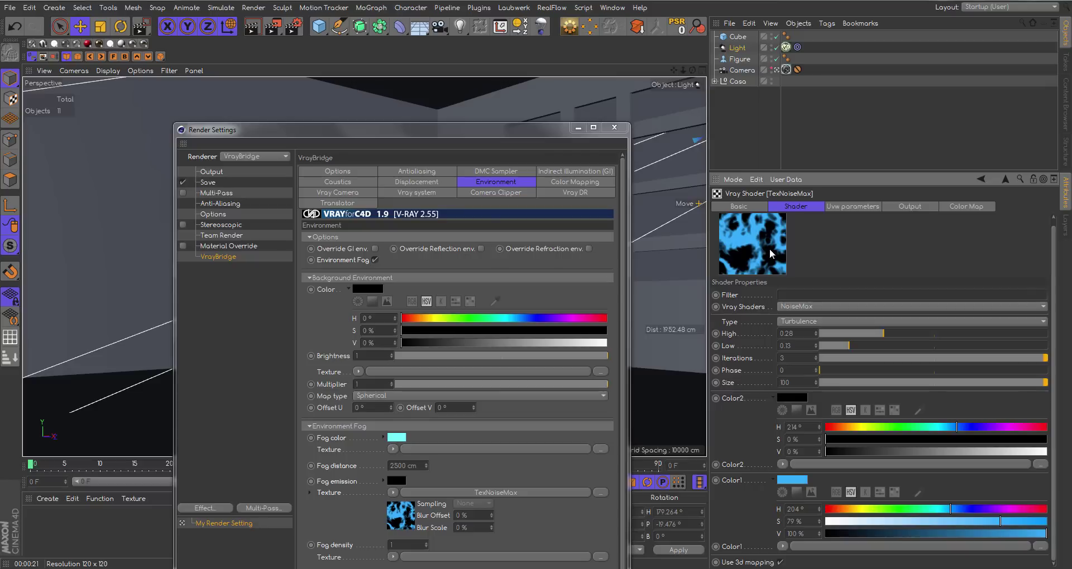
{"action": "left_click", "coordinate": [796, 482]}
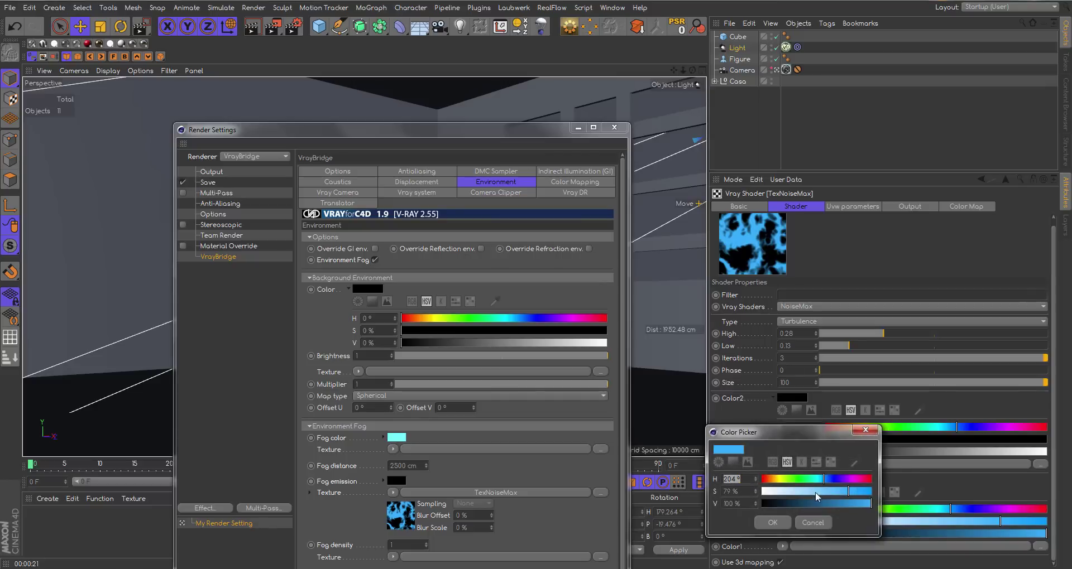
{"action": "left_click", "coordinate": [776, 522]}
{"action": "left_click", "coordinate": [614, 127]}
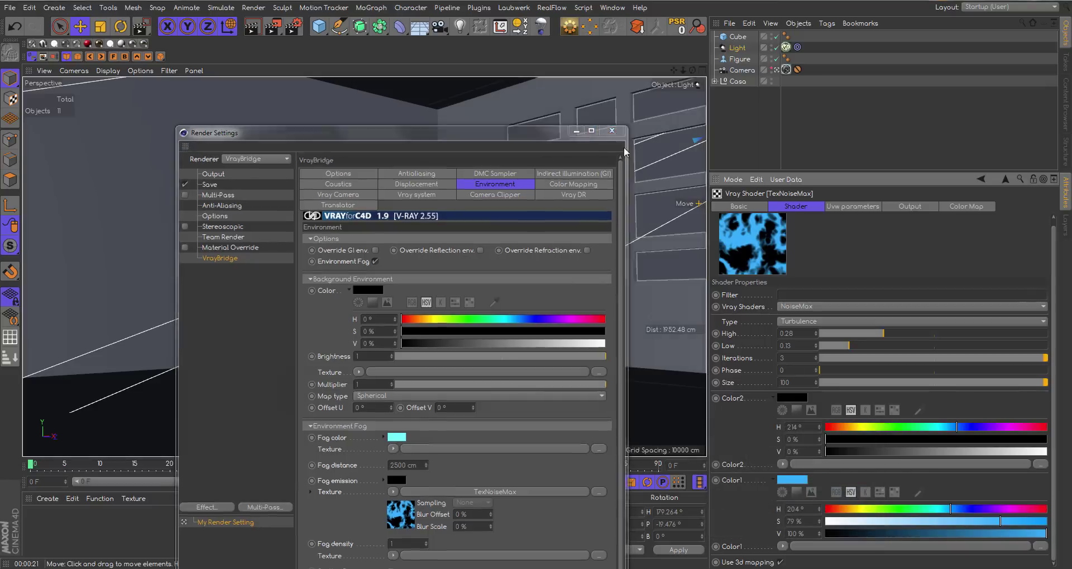
{"action": "left_click", "coordinate": [252, 28]}
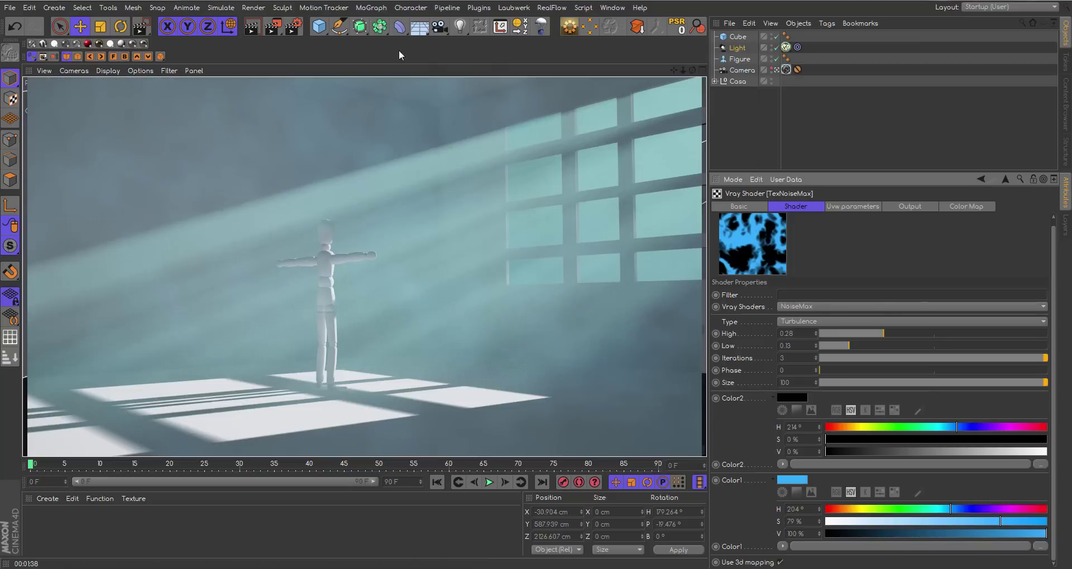
- After the cyan sunbeam fog render finishes, reopen the VrayBridge Environment fog settings
{"action": "left_click", "coordinate": [293, 26]}
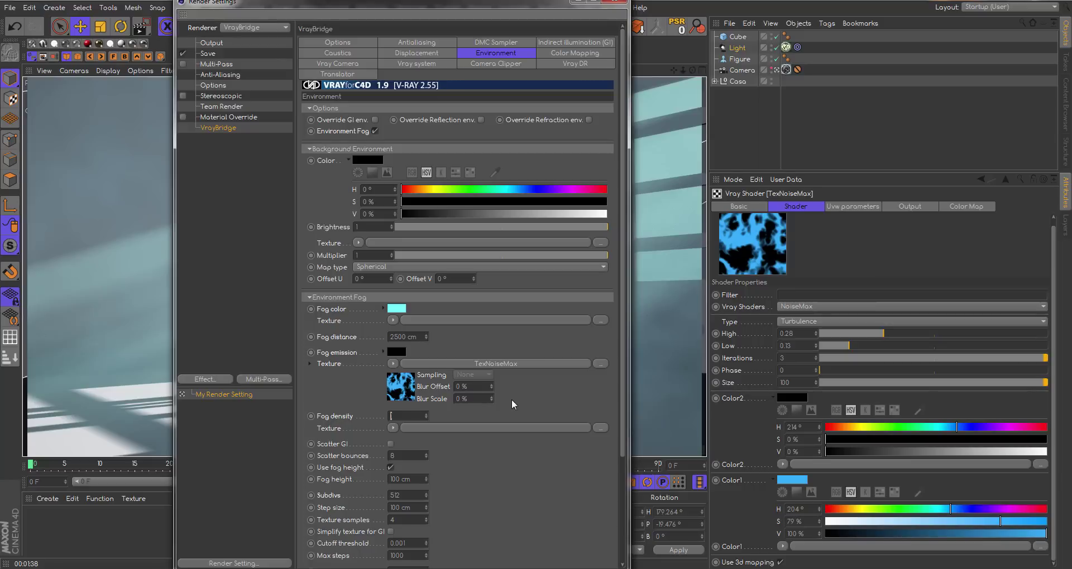
- Turn off Use fog height and close the Render Settings window
{"action": "double_click", "coordinate": [474, 4]}
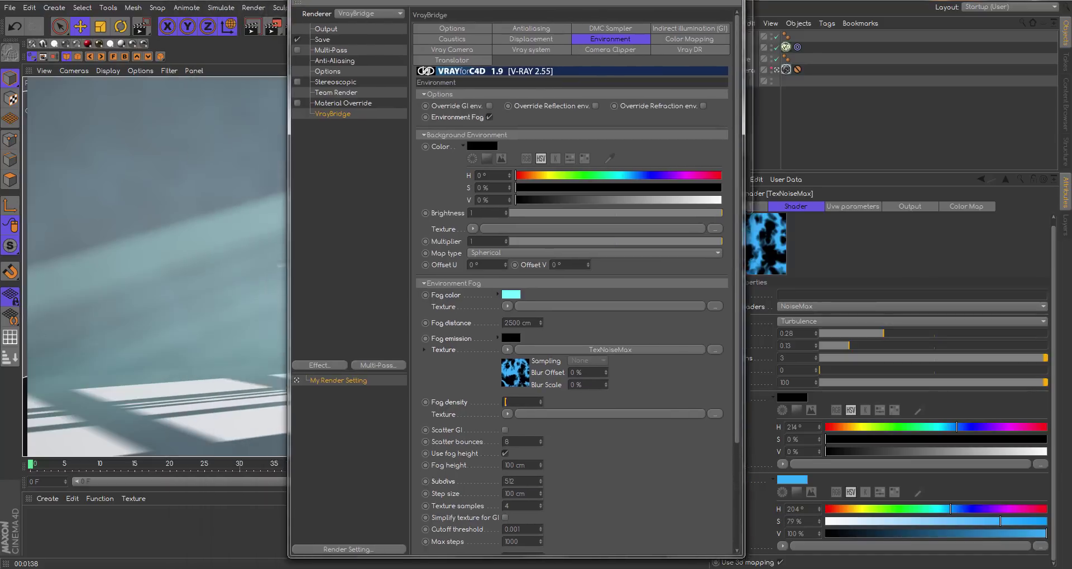
{"action": "left_click", "coordinate": [1034, 1]}
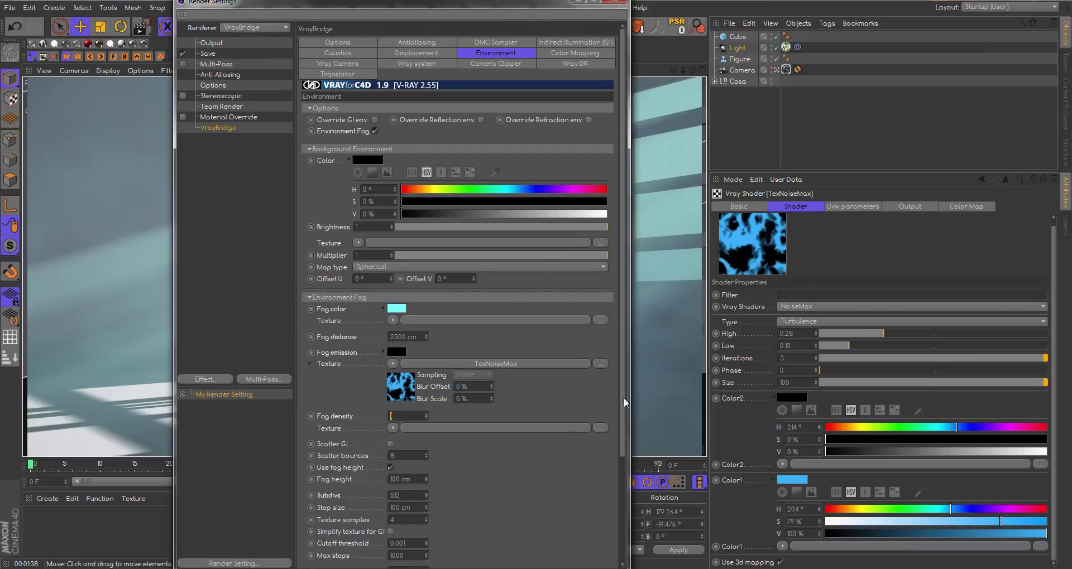
{"action": "left_click", "coordinate": [389, 467]}
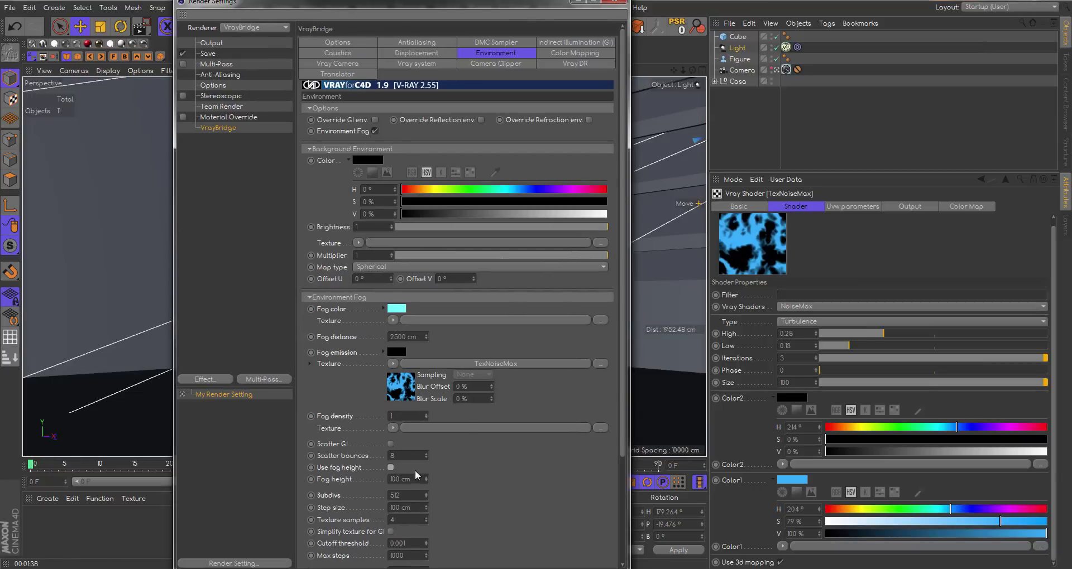
{"action": "left_click", "coordinate": [622, 3]}
- Render only a region drawn around the room's windows
{"action": "left_click", "coordinate": [273, 26]}
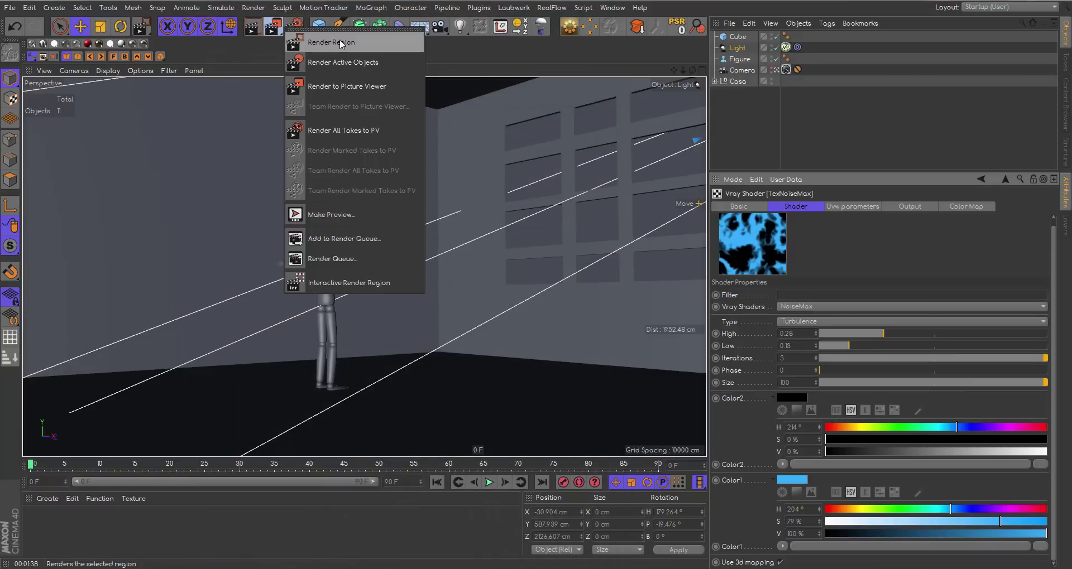
{"action": "left_click", "coordinate": [341, 43]}
{"action": "left_click_drag", "start_coordinate": [400, 123], "coordinate": [660, 332]}
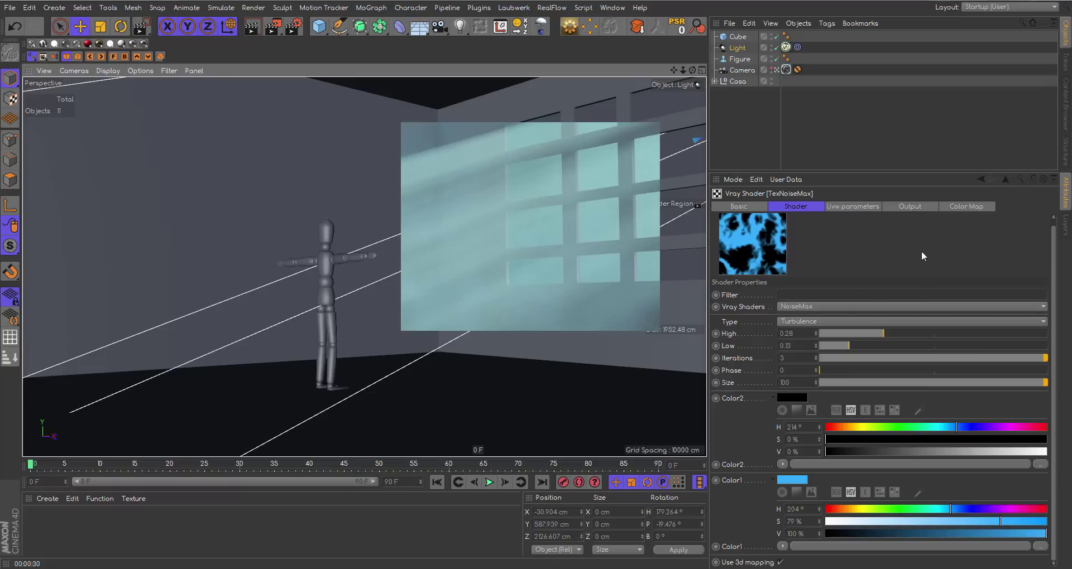
- Set the noise Iterations to 5, undoing a trial value of 6
{"action": "left_click", "coordinate": [794, 358]}
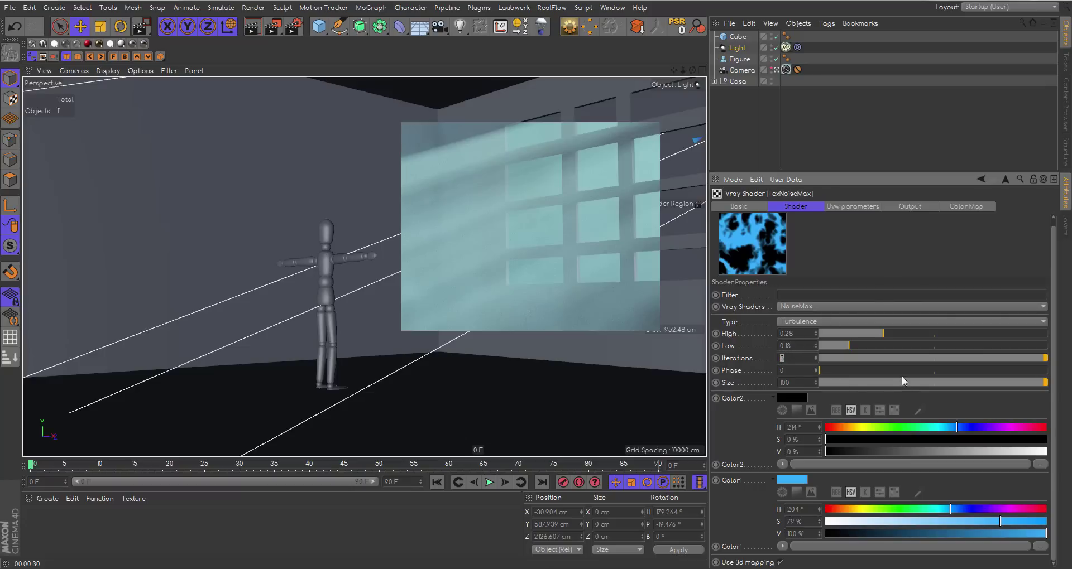
{"action": "type", "text": "5"}
{"action": "key", "text": "Return"}
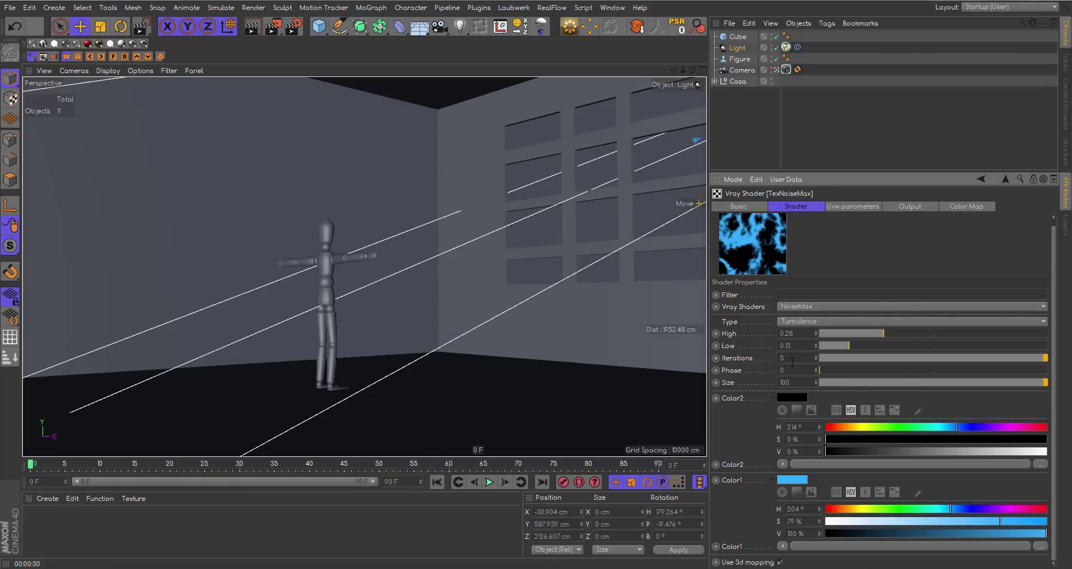
{"action": "type", "text": "6"}
{"action": "key", "text": "ctrl+z"}
{"action": "left_click", "coordinate": [918, 266]}
- Switch the noise type to Fractal with High 0.52 and Low 0.48
{"action": "left_click", "coordinate": [808, 322]}
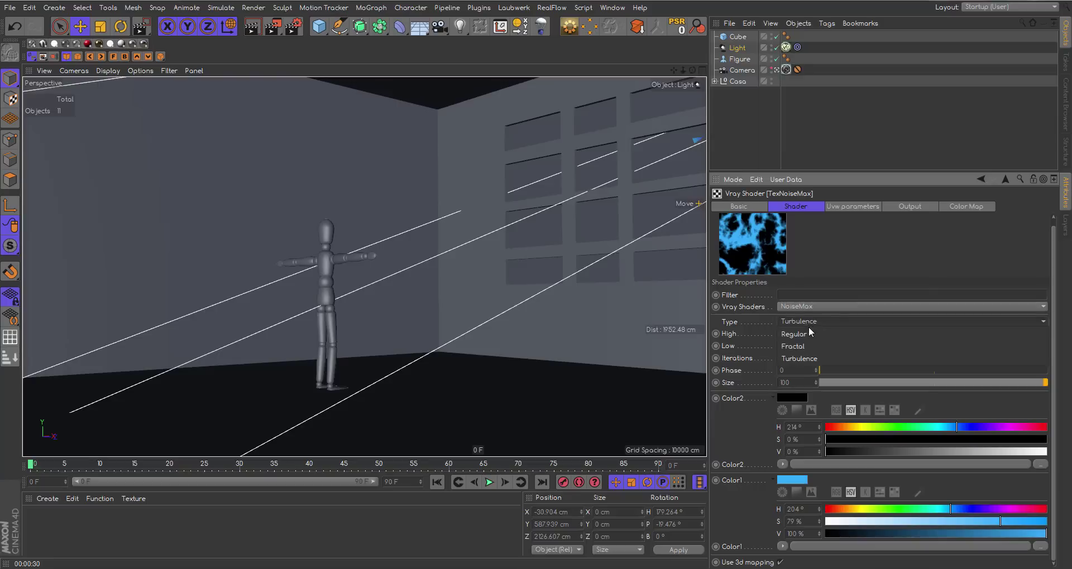
{"action": "left_click", "coordinate": [805, 346]}
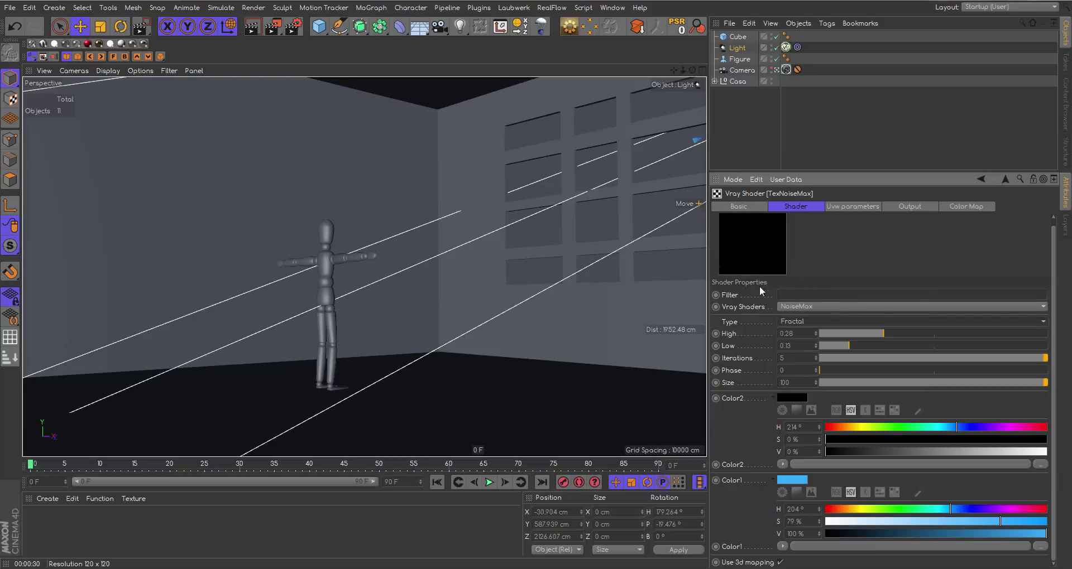
{"action": "left_click_drag", "start_coordinate": [882, 334], "coordinate": [937, 335]}
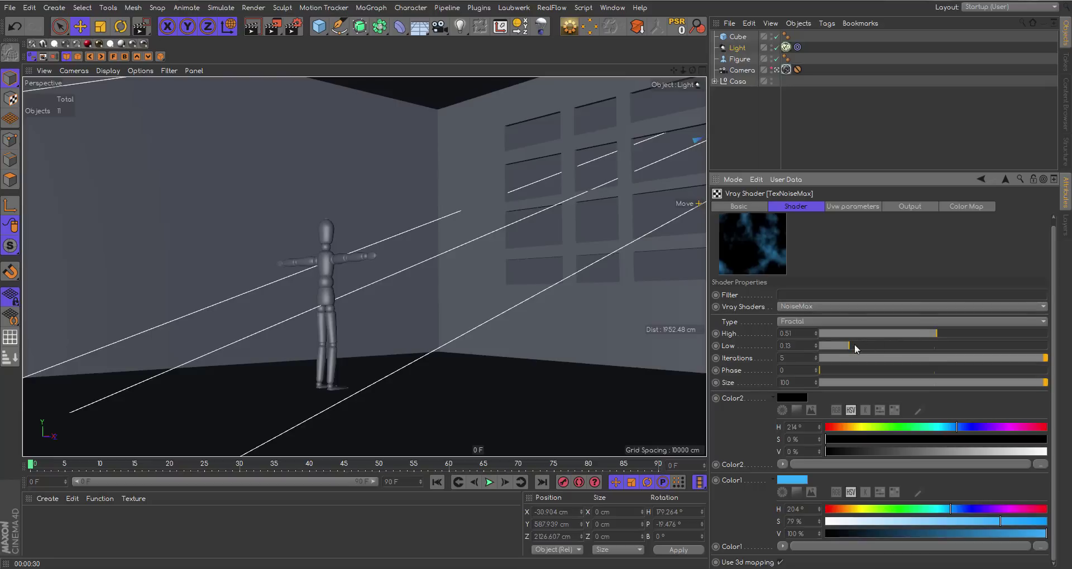
{"action": "left_click_drag", "start_coordinate": [919, 345], "coordinate": [937, 345]}
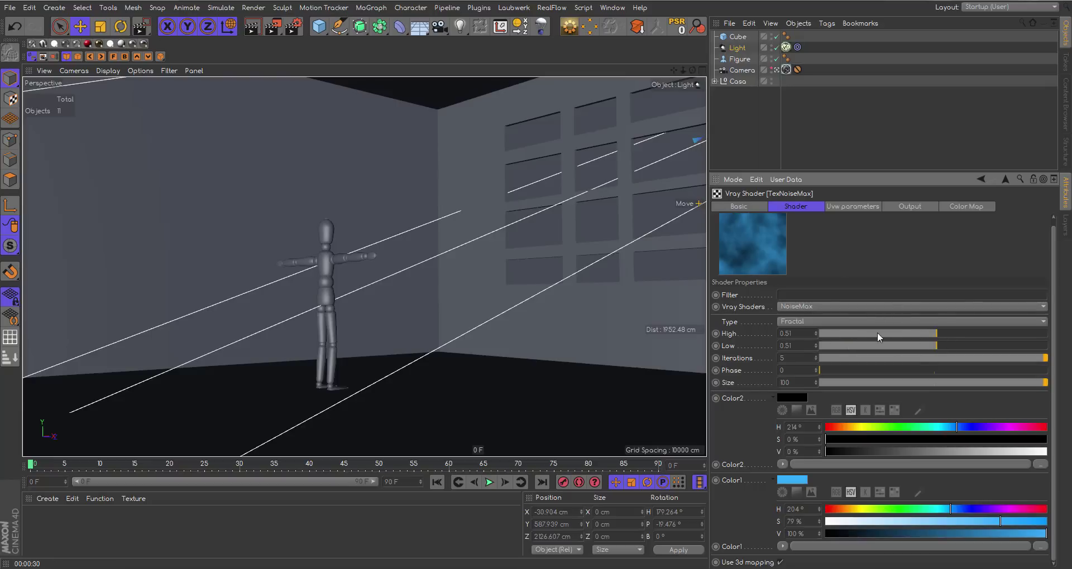
{"action": "left_click", "coordinate": [816, 331]}
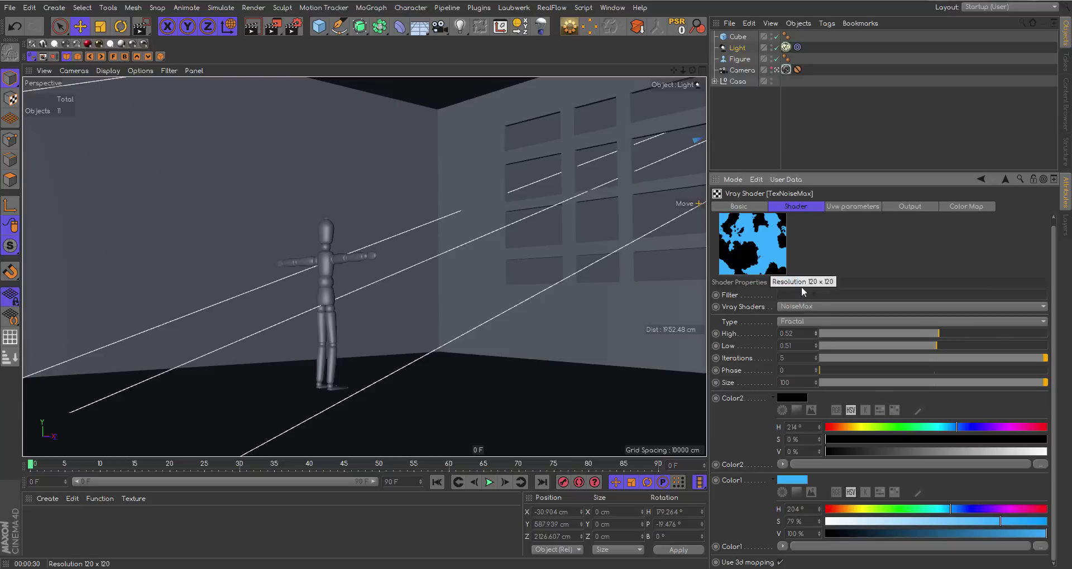
{"action": "left_click", "coordinate": [816, 330]}
{"action": "left_click", "coordinate": [815, 330]}
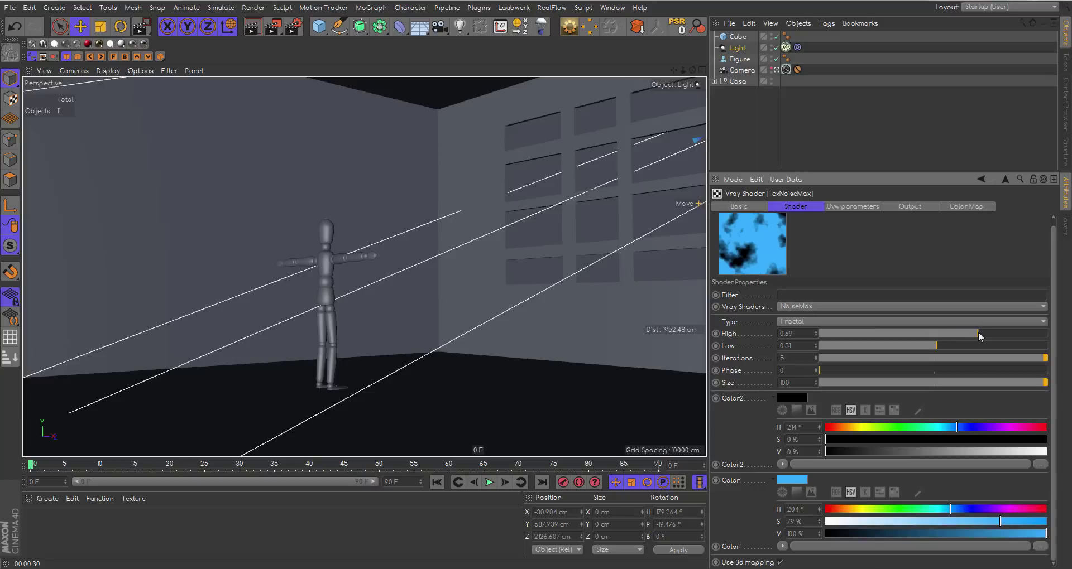
{"action": "left_click_drag", "start_coordinate": [978, 334], "coordinate": [939, 332]}
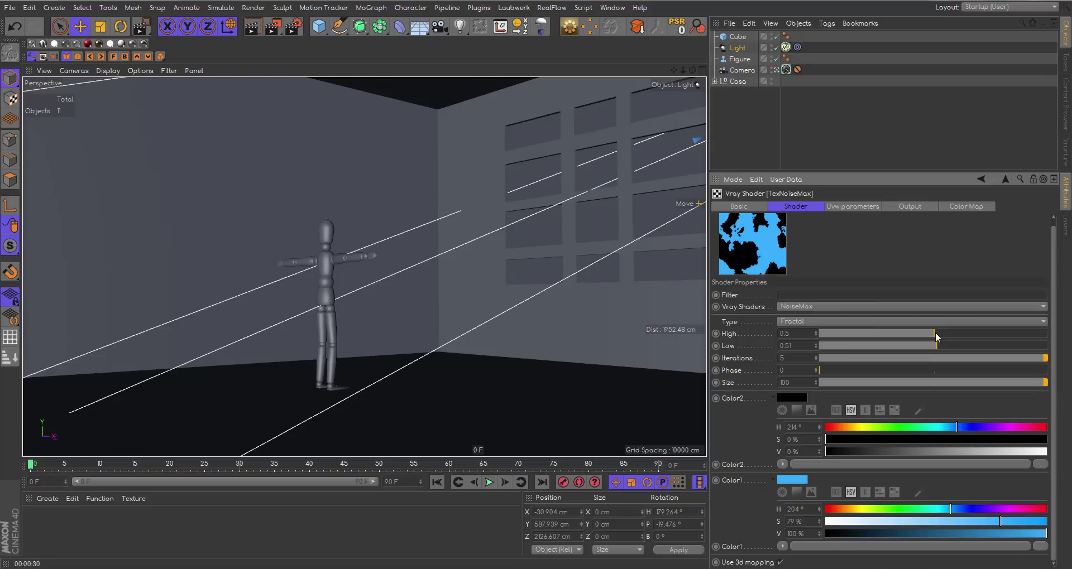
{"action": "left_click_drag", "start_coordinate": [936, 333], "coordinate": [911, 346]}
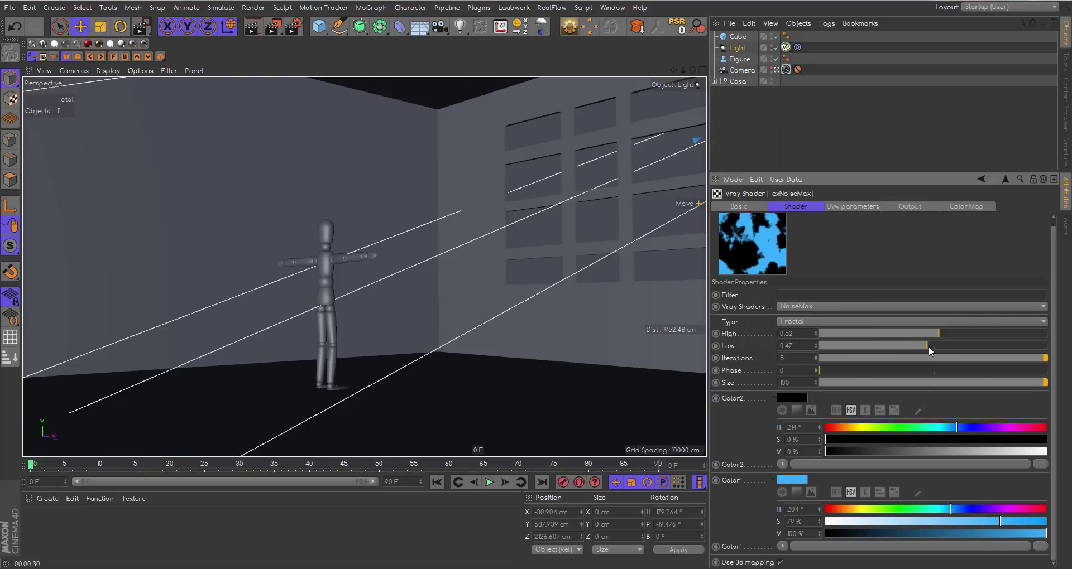
{"action": "left_click", "coordinate": [929, 346]}
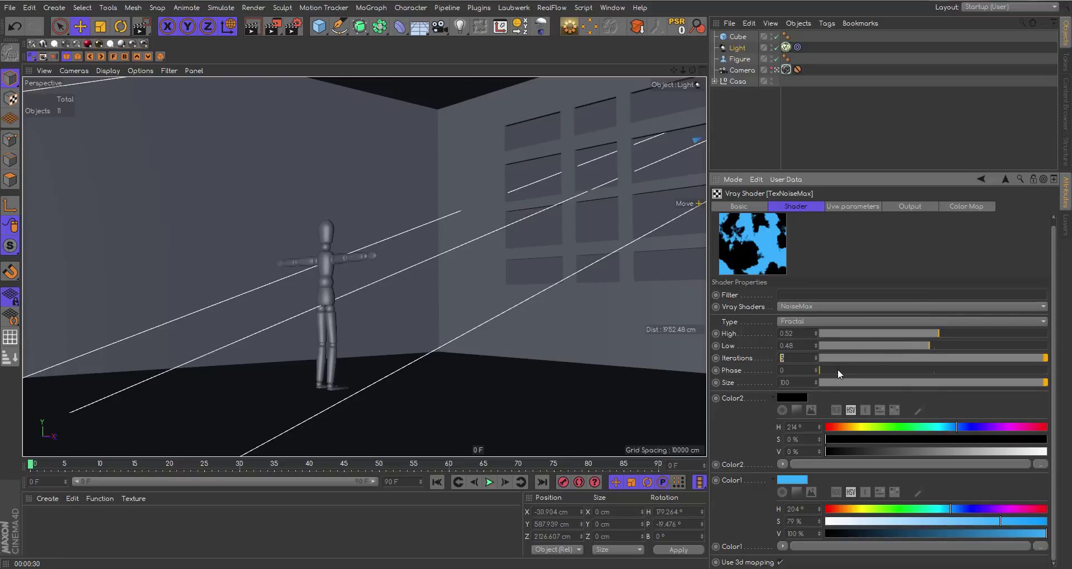
- Try 1 noise iteration, then restore Iterations to 5
{"action": "type", "text": "1"}
{"action": "key", "text": "Return"}
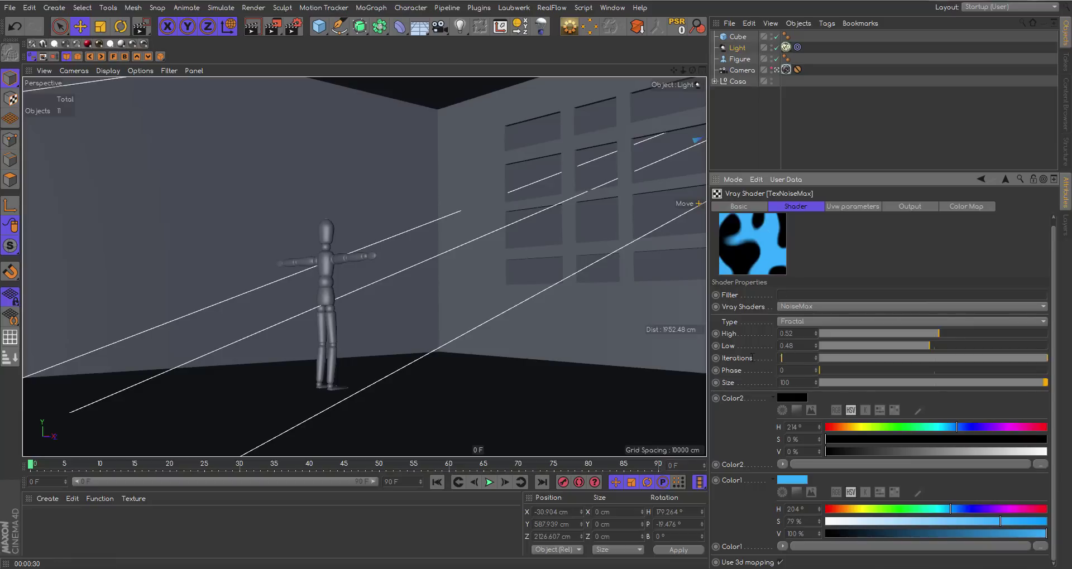
{"action": "type", "text": "5"}
{"action": "key", "text": "Return"}
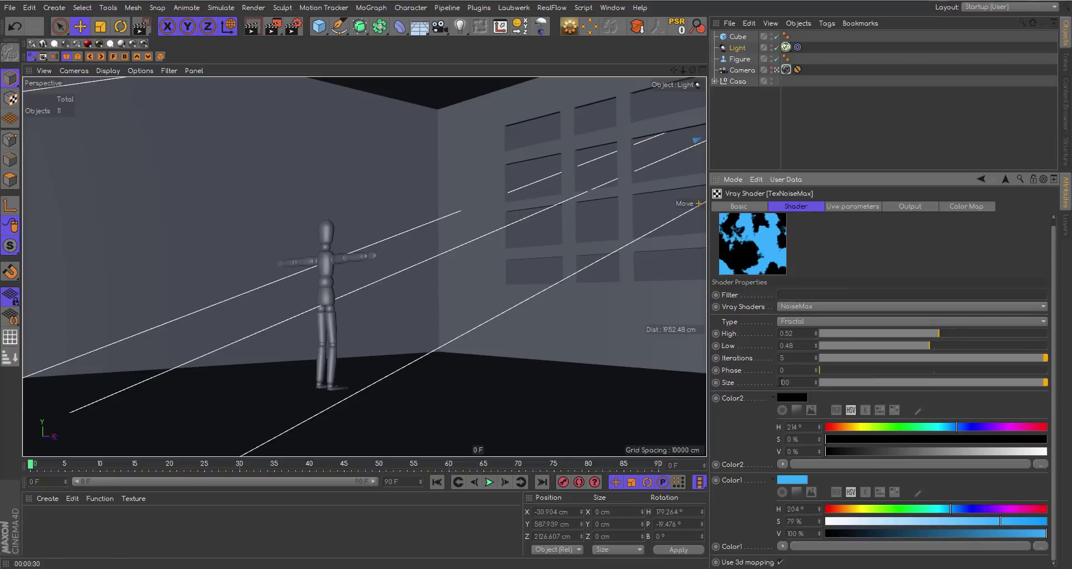
- Change the noise Size, trying 100 before settling on 75, then reopen render settings
{"action": "left_click", "coordinate": [919, 383]}
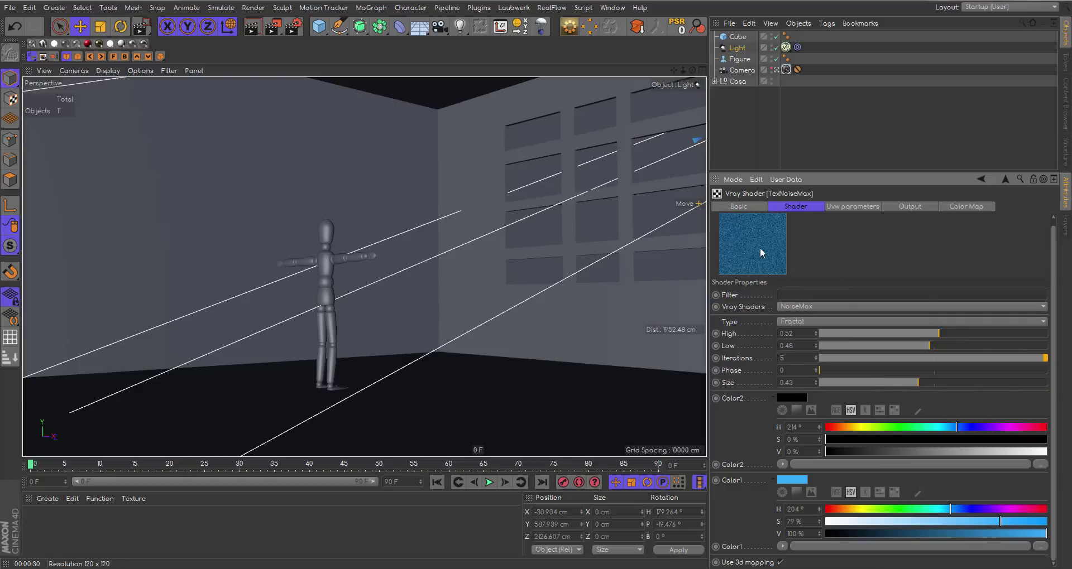
{"action": "left_click_drag", "start_coordinate": [803, 382], "coordinate": [742, 381]}
{"action": "type", "text": "100"}
{"action": "key", "text": "Return"}
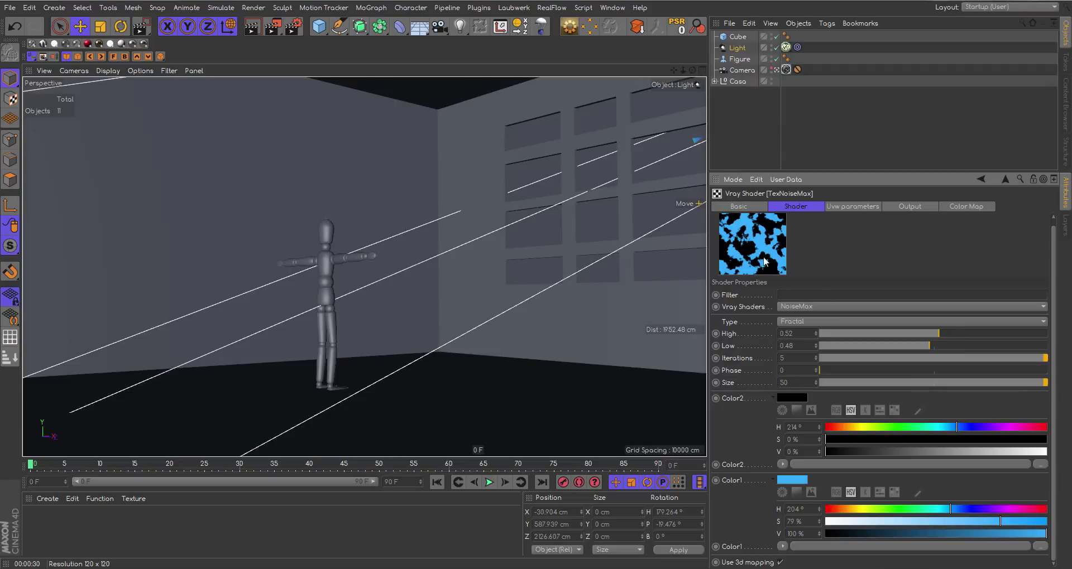
{"action": "left_click", "coordinate": [785, 382]}
{"action": "type", "text": "75"}
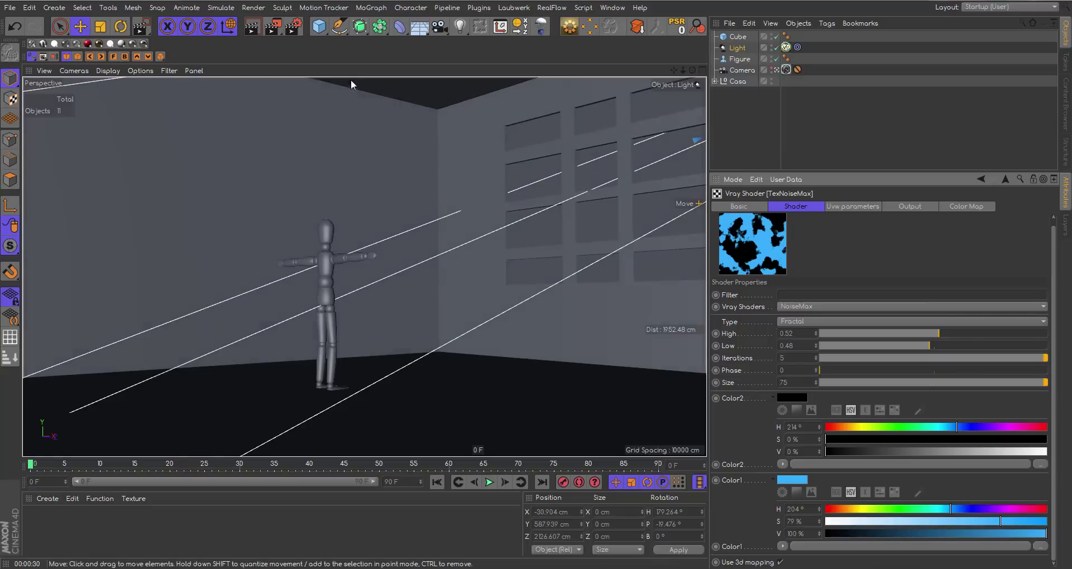
{"action": "left_click", "coordinate": [292, 28]}
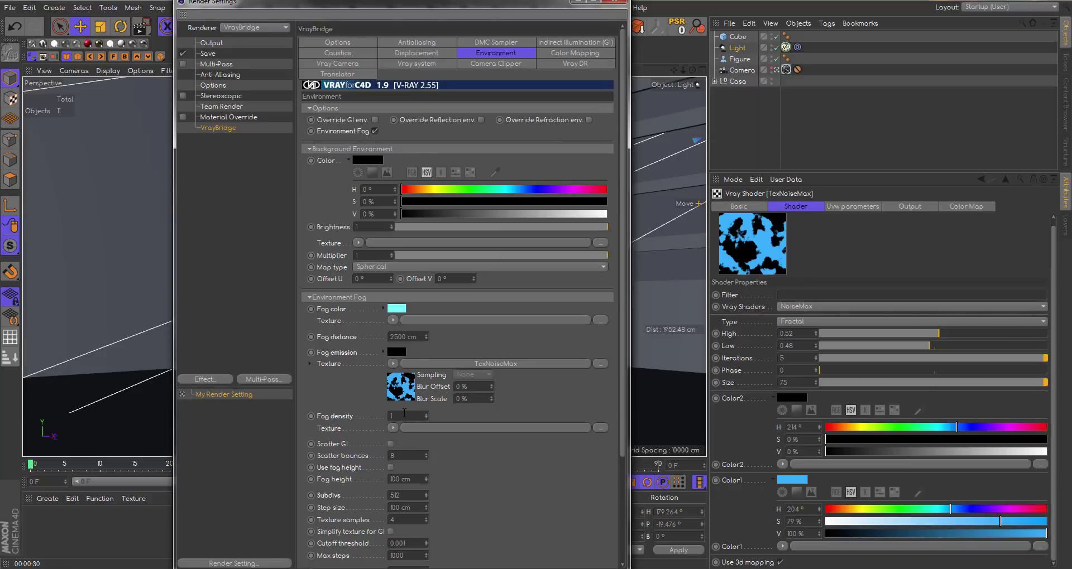
- Replace the Fog density value with 3 and close the Render Settings window
{"action": "left_click", "coordinate": [404, 413]}
{"action": "key", "text": "BackSpace"}
{"action": "type", "text": "3"}
{"action": "left_click", "coordinate": [616, 4]}
- Region-render the window wall to check the cyan fog, then reopen render settings
{"action": "left_click_drag", "start_coordinate": [273, 31], "coordinate": [329, 43]}
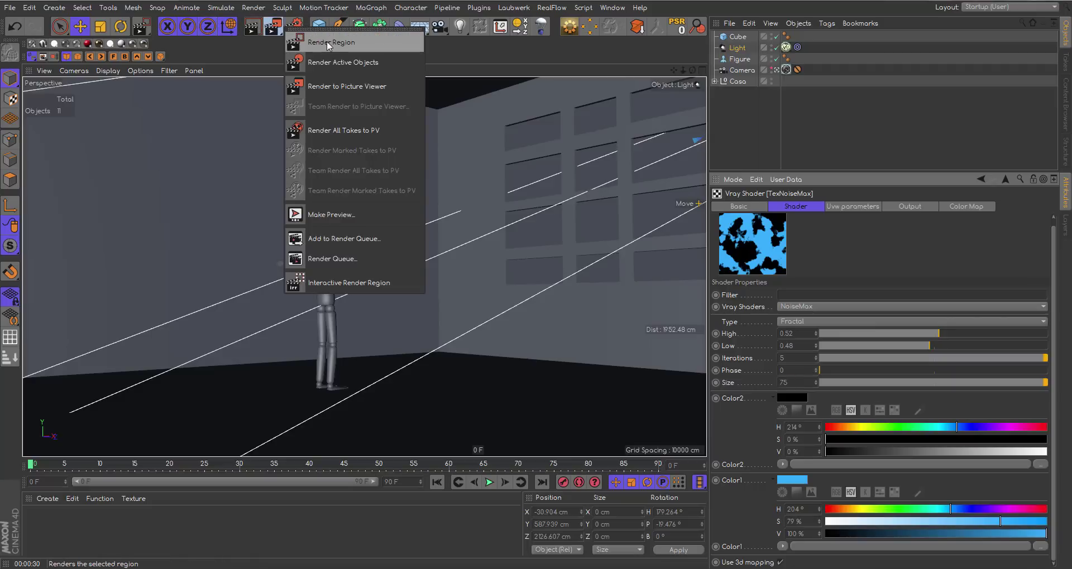
{"action": "left_click_drag", "start_coordinate": [439, 112], "coordinate": [668, 355]}
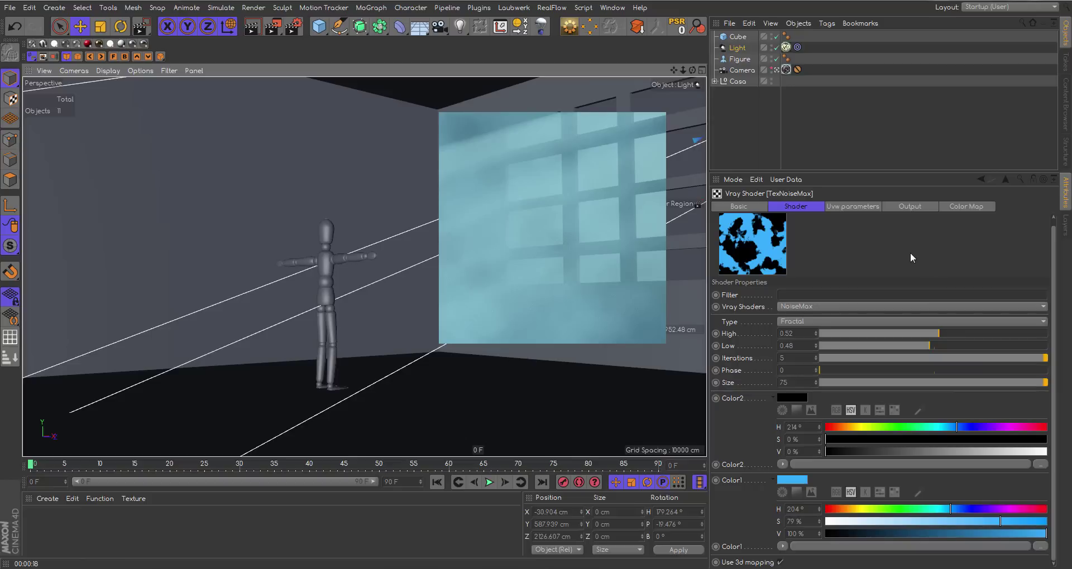
{"action": "left_click", "coordinate": [291, 27]}
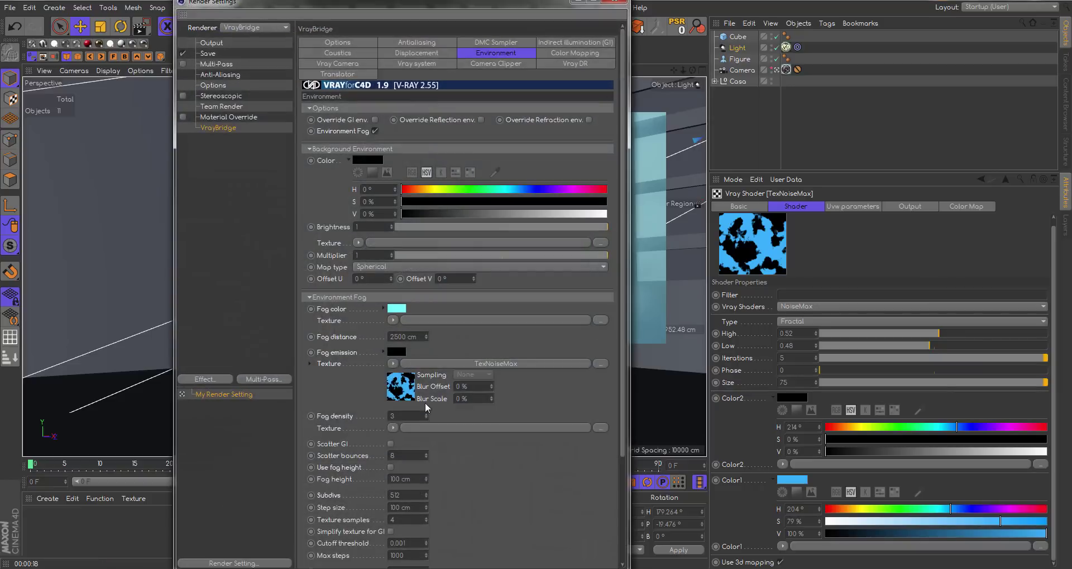
- Put TexNoiseMax on the Fog density texture and clear the Fog emission texture
{"action": "left_click", "coordinate": [393, 428]}
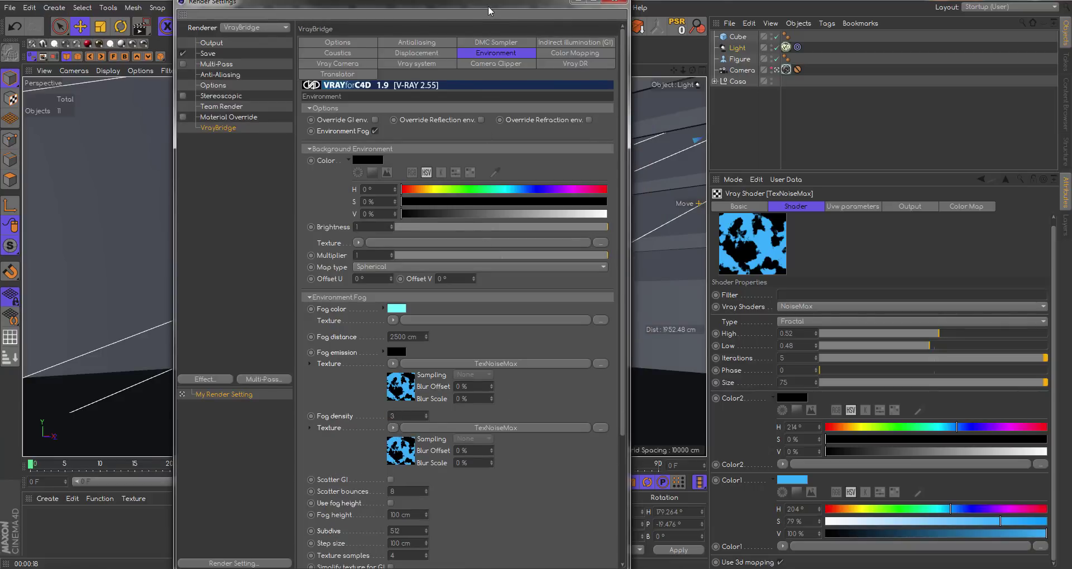
{"action": "left_click_drag", "start_coordinate": [488, 10], "coordinate": [1049, 1]}
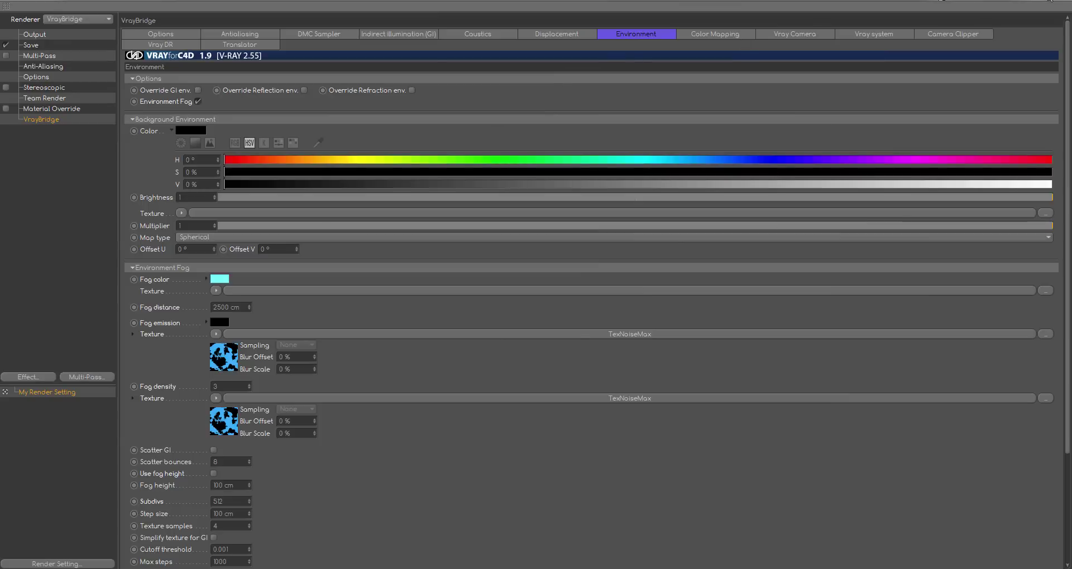
{"action": "left_click", "coordinate": [1049, 1]}
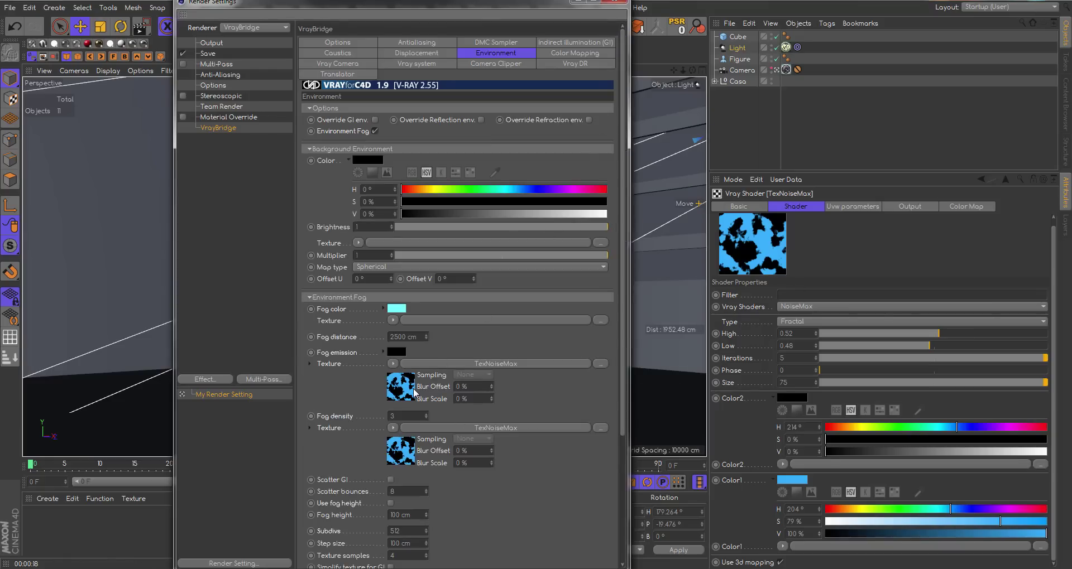
{"action": "left_click", "coordinate": [394, 364]}
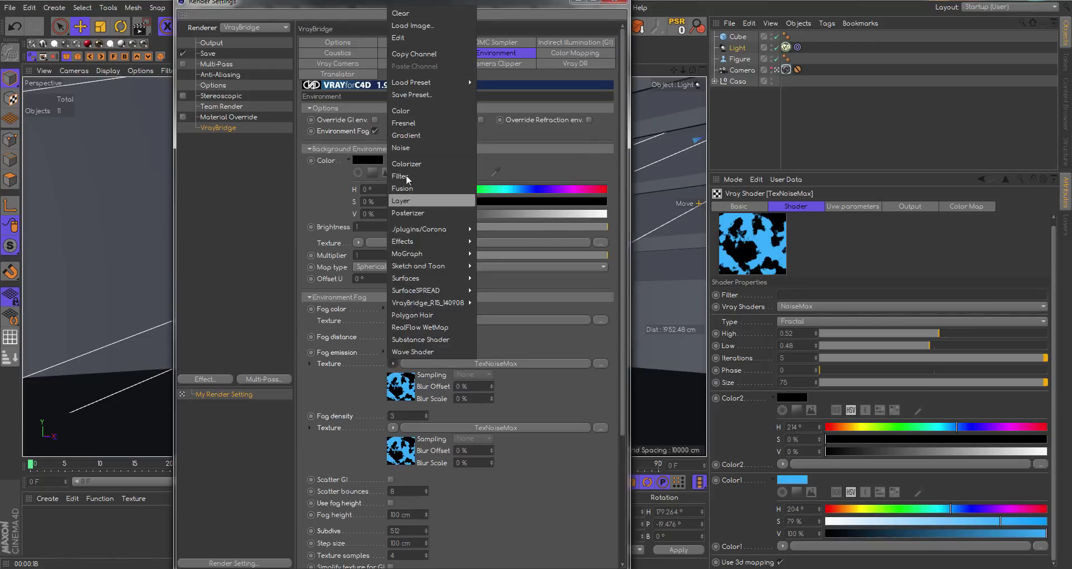
{"action": "left_click", "coordinate": [400, 13]}
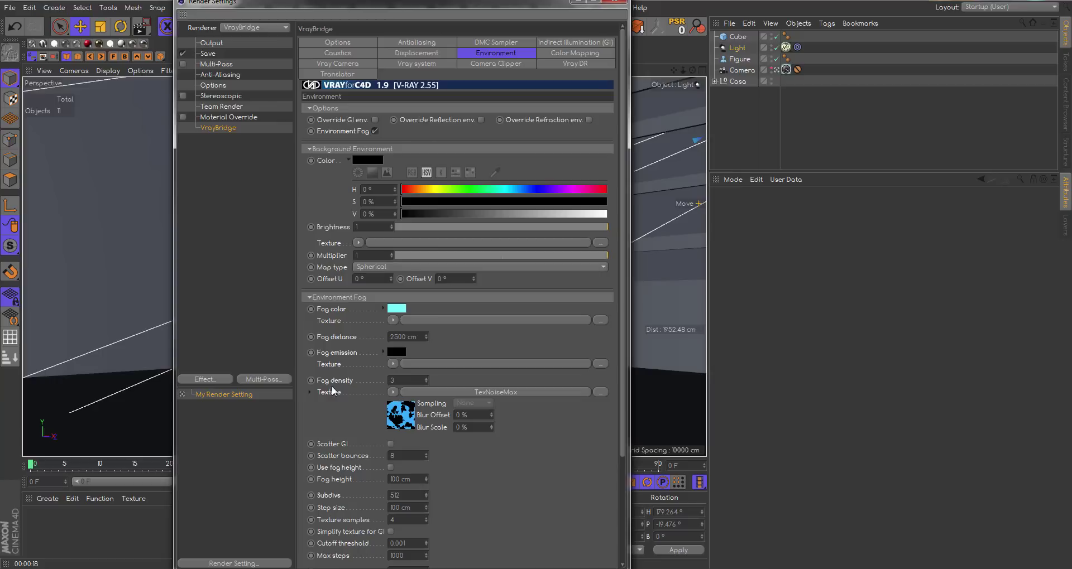
- Set Fog density to 1 and close the render settings
{"action": "double_click", "coordinate": [398, 380]}
{"action": "type", "text": "1"}
{"action": "left_click", "coordinate": [618, 2]}
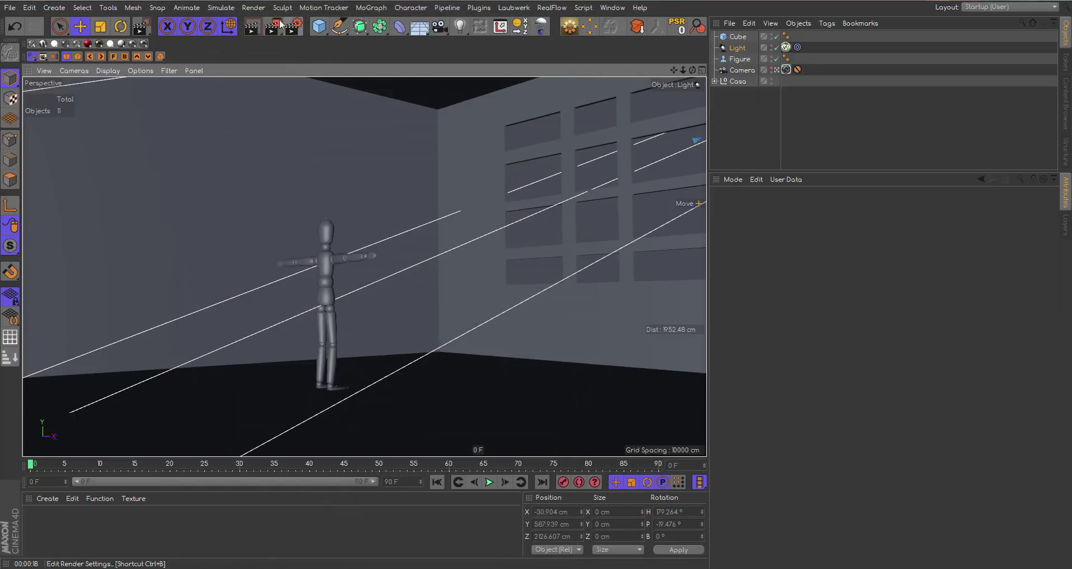
- Render a region spanning the window wall to preview the noise-textured fog
{"action": "left_click", "coordinate": [252, 26]}
{"action": "left_click", "coordinate": [328, 47]}
{"action": "left_click_drag", "start_coordinate": [413, 107], "coordinate": [494, 205]}
{"action": "left_click_drag", "start_coordinate": [645, 306], "coordinate": [676, 318]}
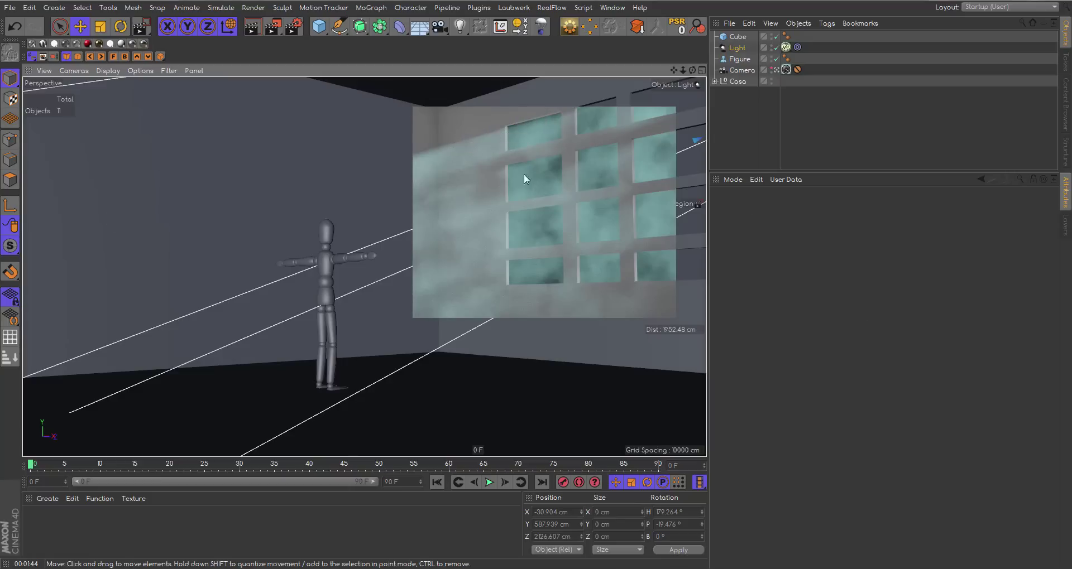
- Render the full viewport of the sunlit foggy room, then reopen render settings
{"action": "left_click", "coordinate": [295, 324]}
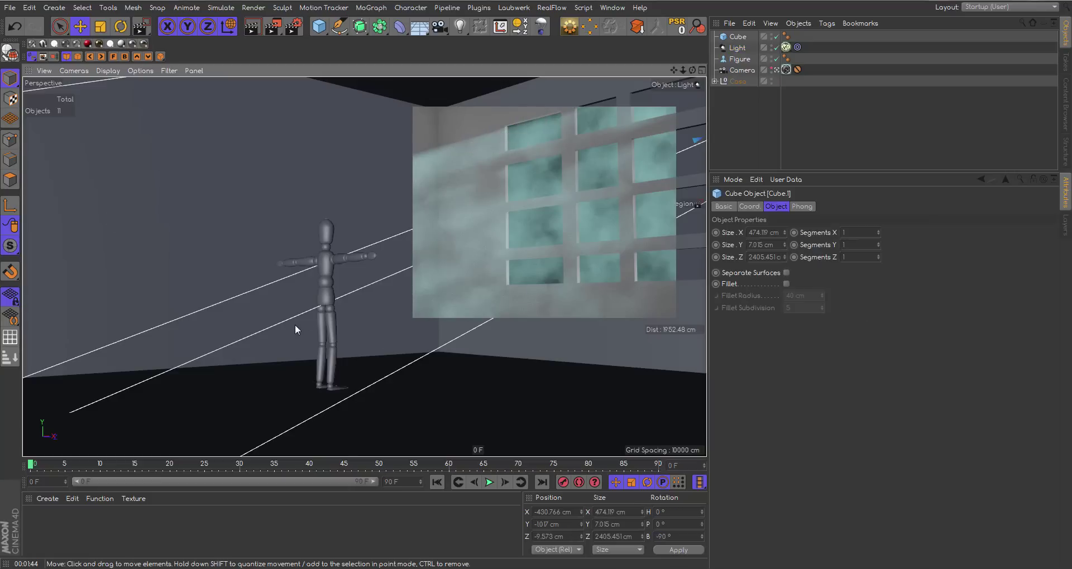
{"action": "left_click", "coordinate": [250, 29]}
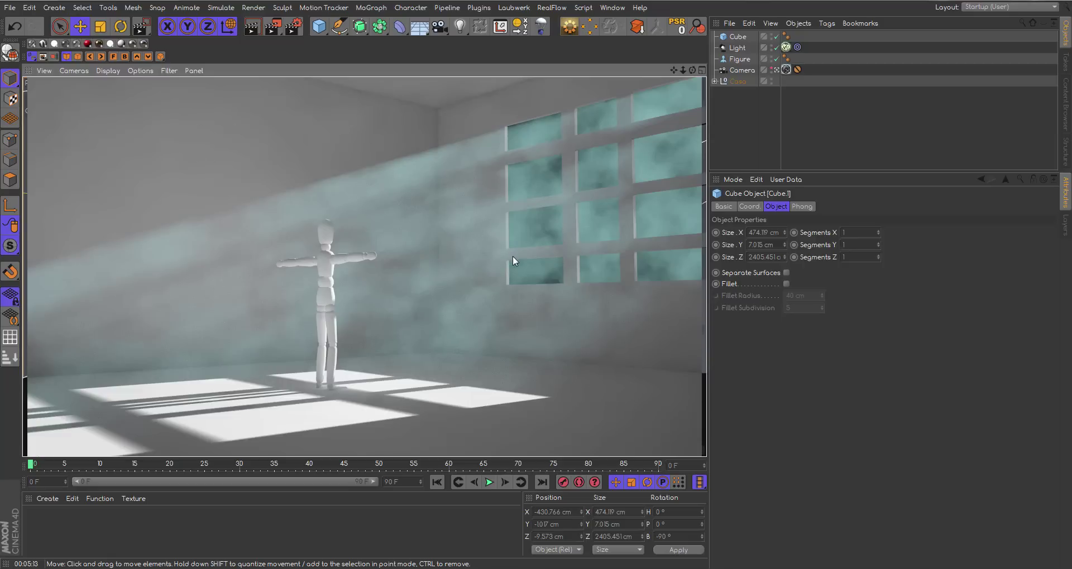
{"action": "left_click", "coordinate": [293, 27]}
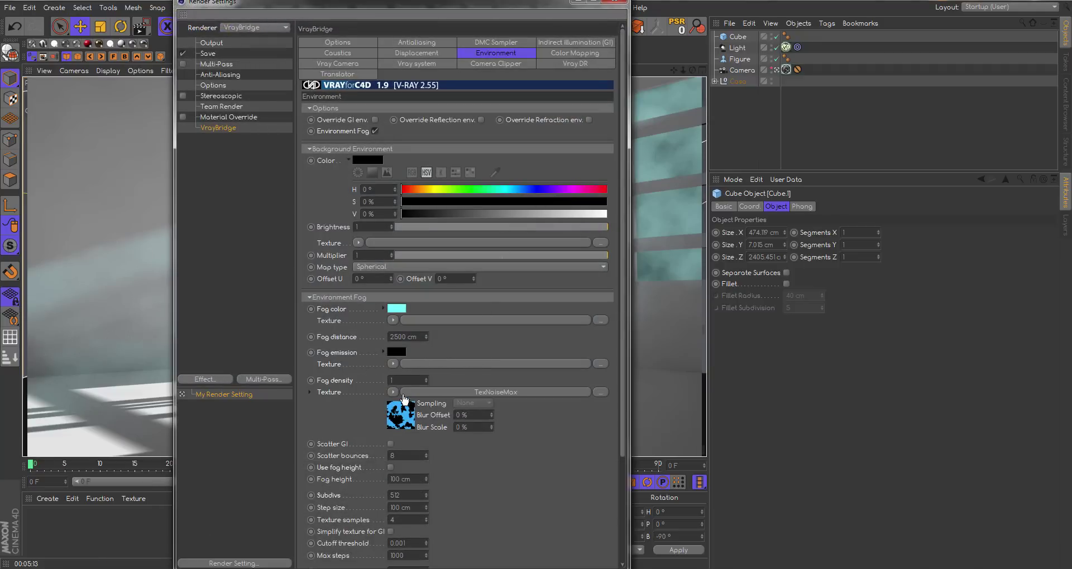
- Copy TexNoiseMax back into the Fog emission texture and begin setting fog density
{"action": "left_click_drag", "start_coordinate": [406, 416], "coordinate": [396, 369]}
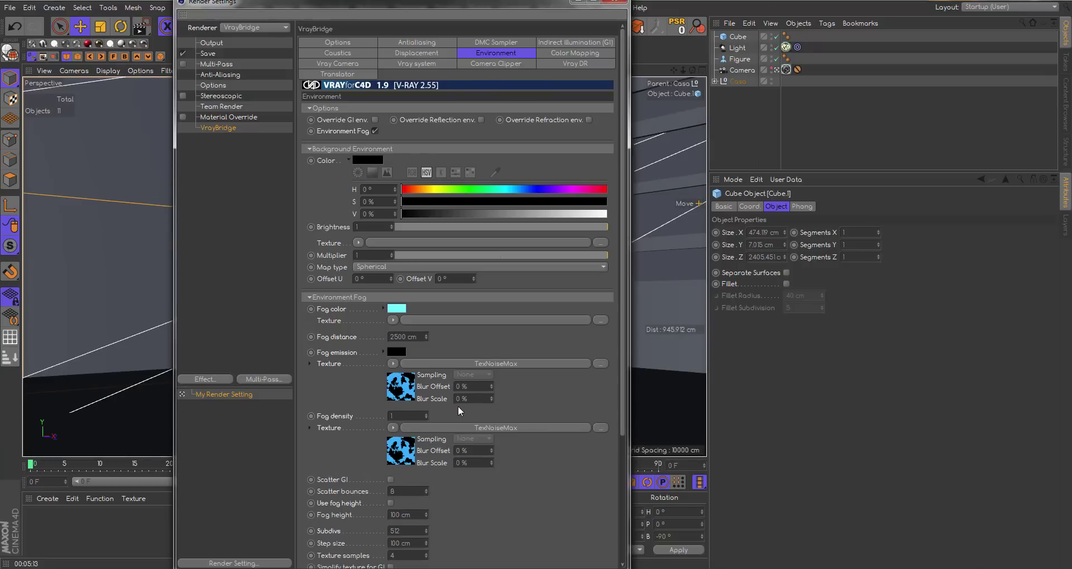
{"action": "left_click", "coordinate": [400, 414]}
{"action": "type", "text": "2"}
- Keep TexNoiseMax Fractal with Size 100 and Low 0.41, and set fog density 2.5
{"action": "left_click", "coordinate": [391, 463]}
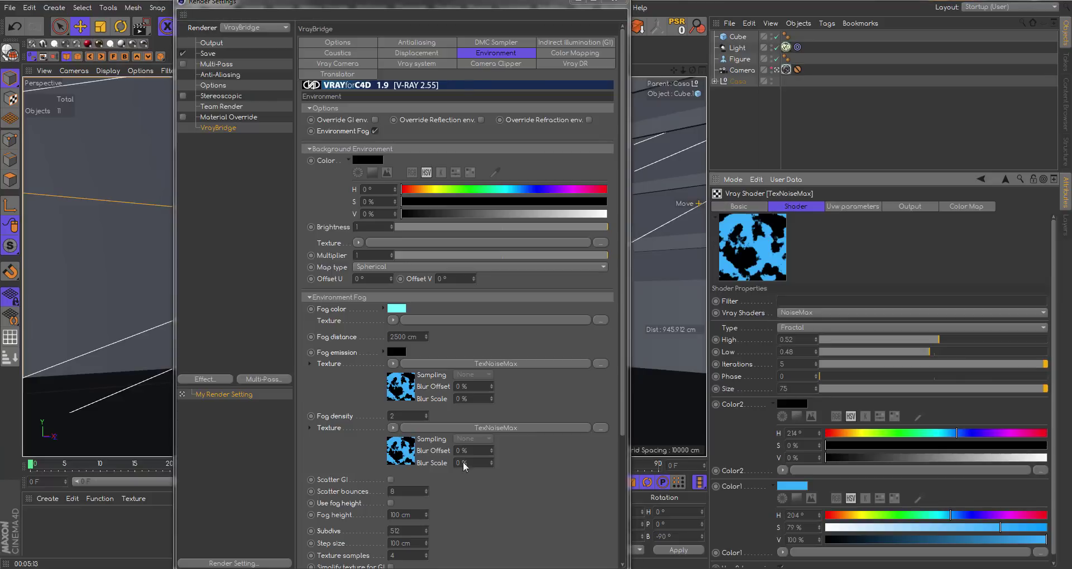
{"action": "left_click", "coordinate": [805, 327]}
{"action": "left_click", "coordinate": [806, 326]}
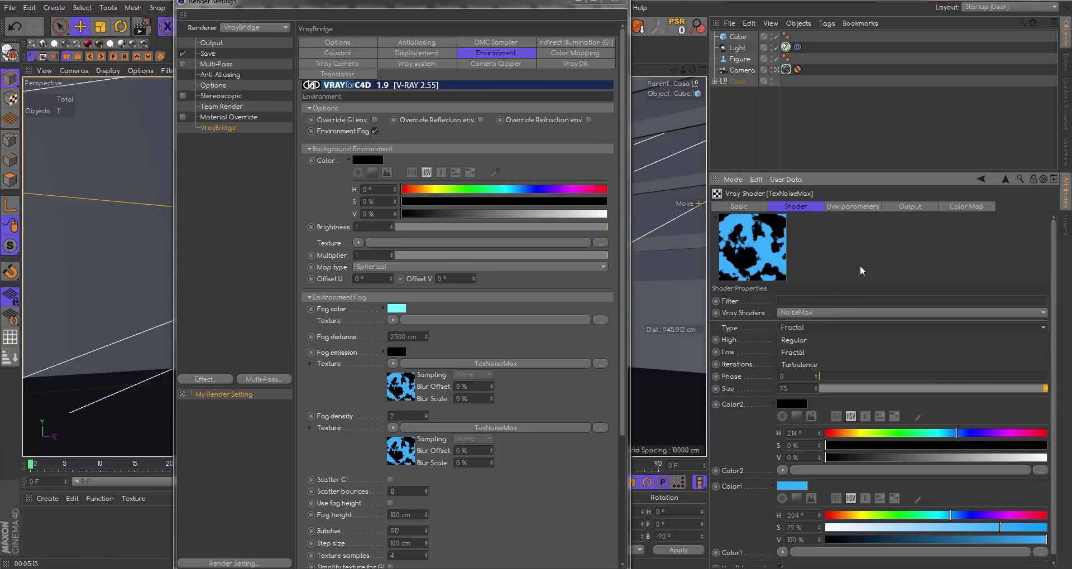
{"action": "double_click", "coordinate": [796, 388]}
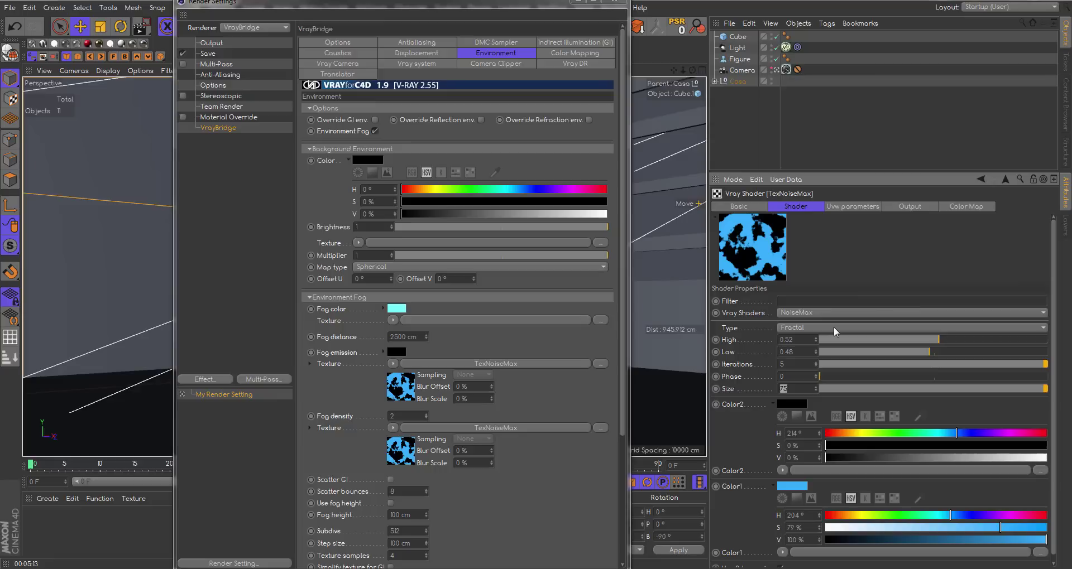
{"action": "type", "text": "100"}
{"action": "key", "text": "Return"}
{"action": "left_click", "coordinate": [782, 389]}
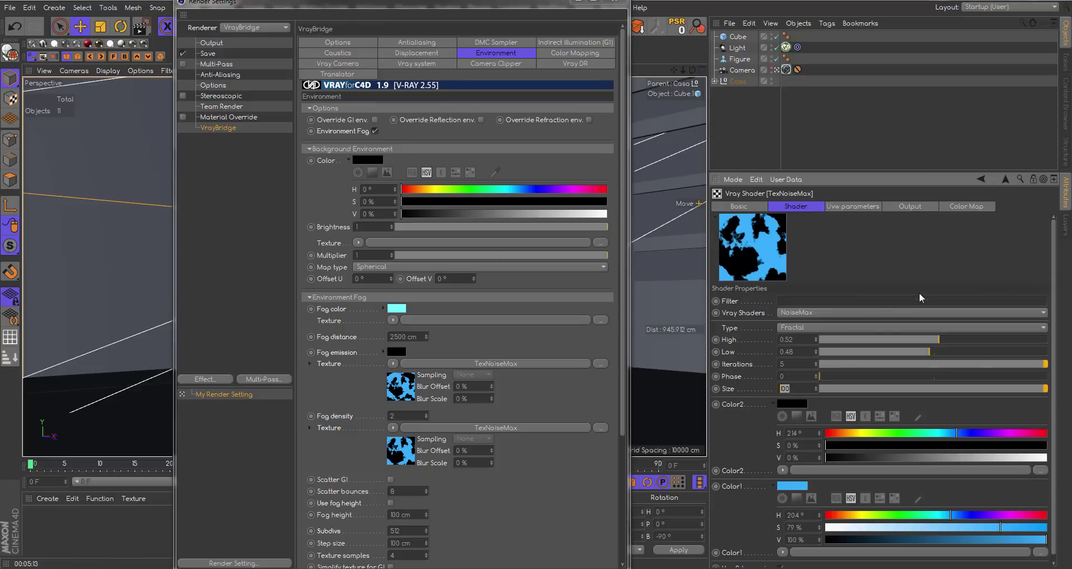
{"action": "left_click_drag", "start_coordinate": [927, 351], "coordinate": [914, 352]}
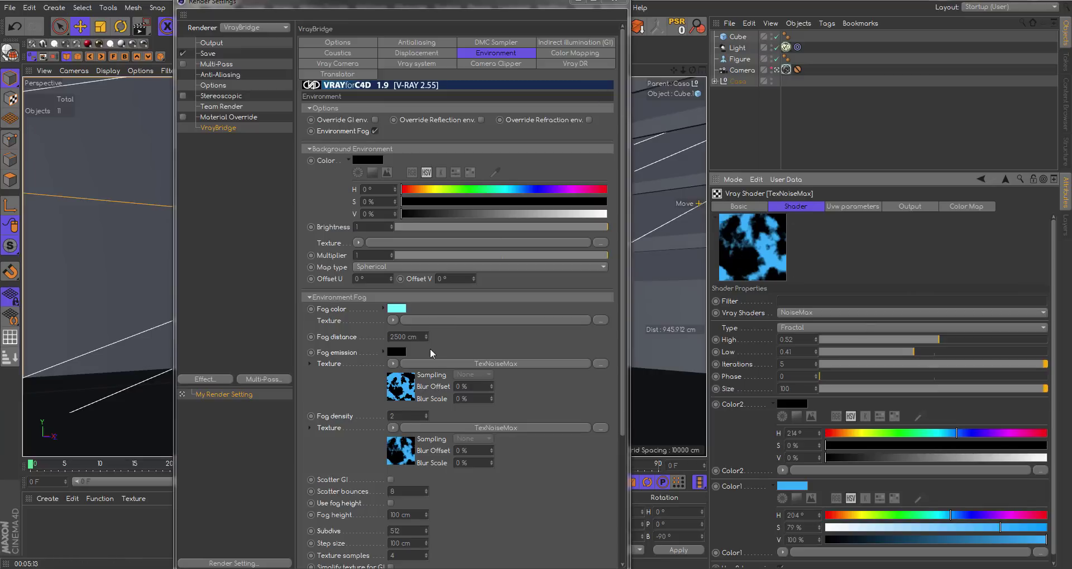
{"action": "left_click", "coordinate": [399, 416]}
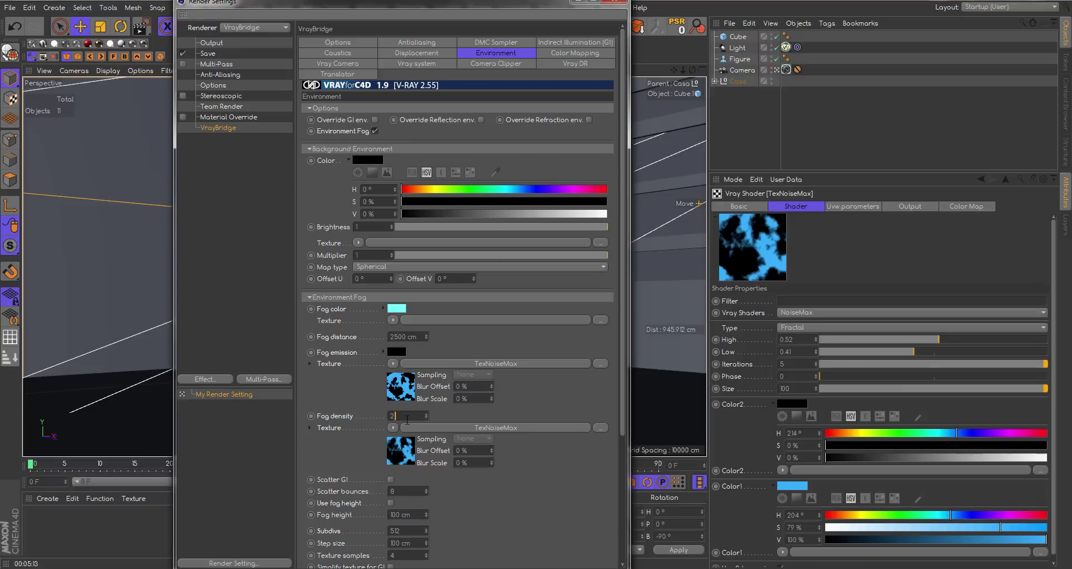
{"action": "type", "text": ".5"}
- Close the render settings and start a V-Ray render of the room view
{"action": "left_click", "coordinate": [619, 1]}
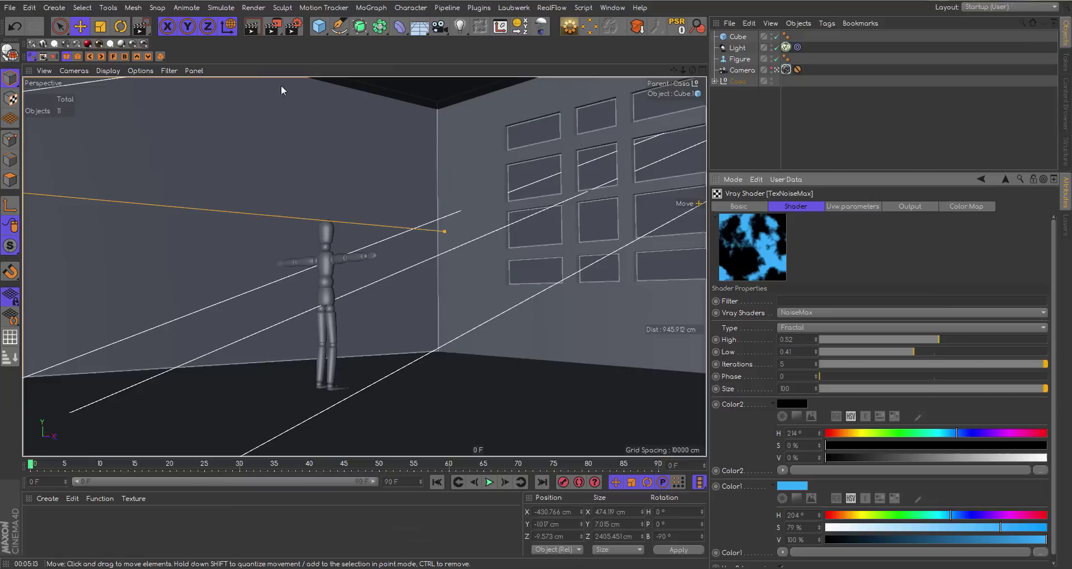
{"action": "left_click", "coordinate": [252, 27]}
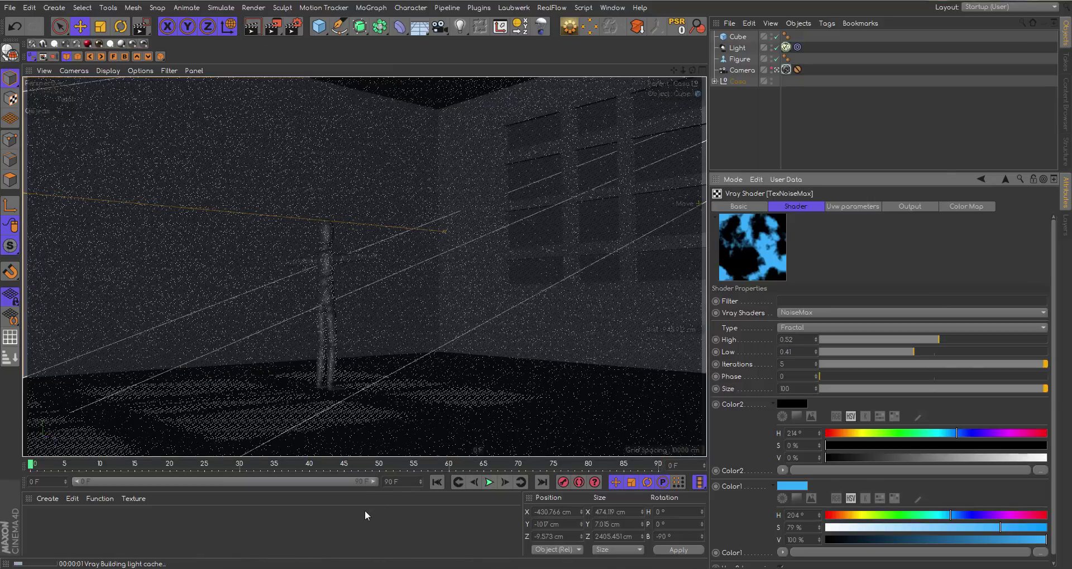